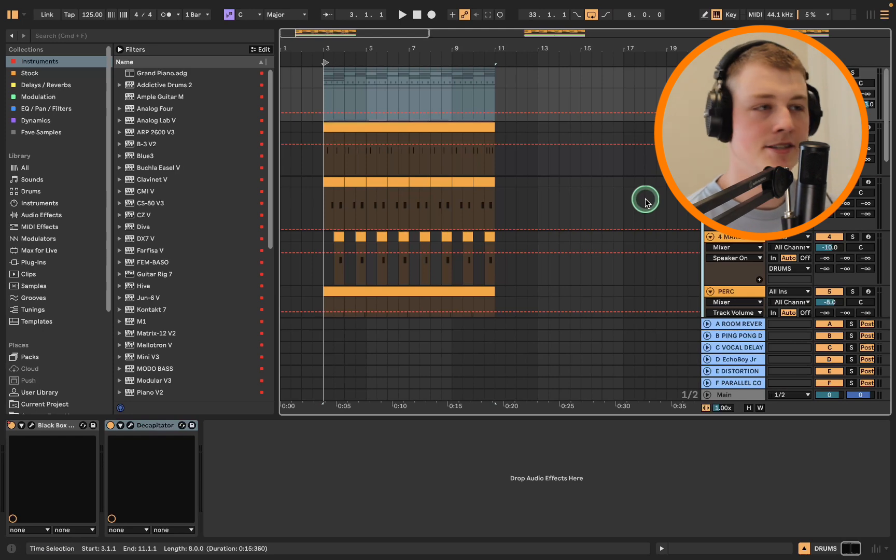
Insert a new audio track below the vocal track at the end of the track list.
scroll(586, 244, "down", 8)
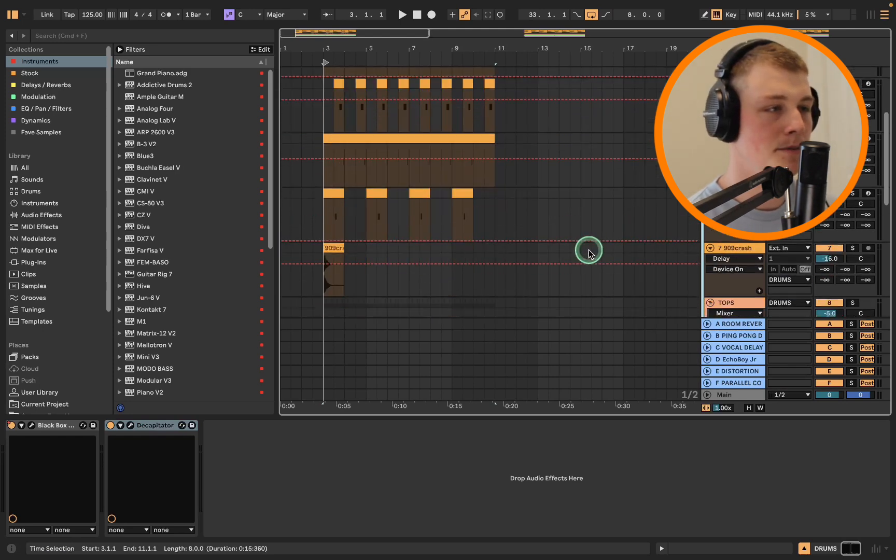
scroll(642, 250, "down", 10)
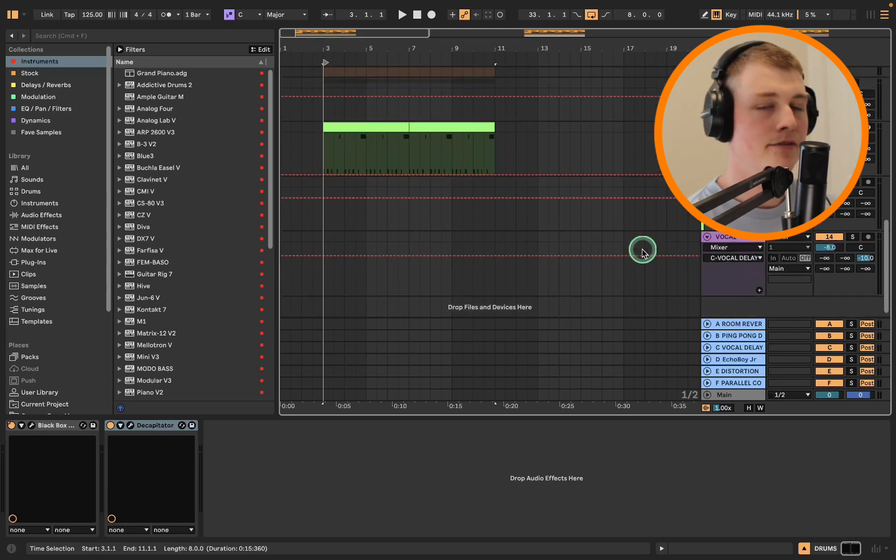
left_click(752, 283)
right_click(749, 297)
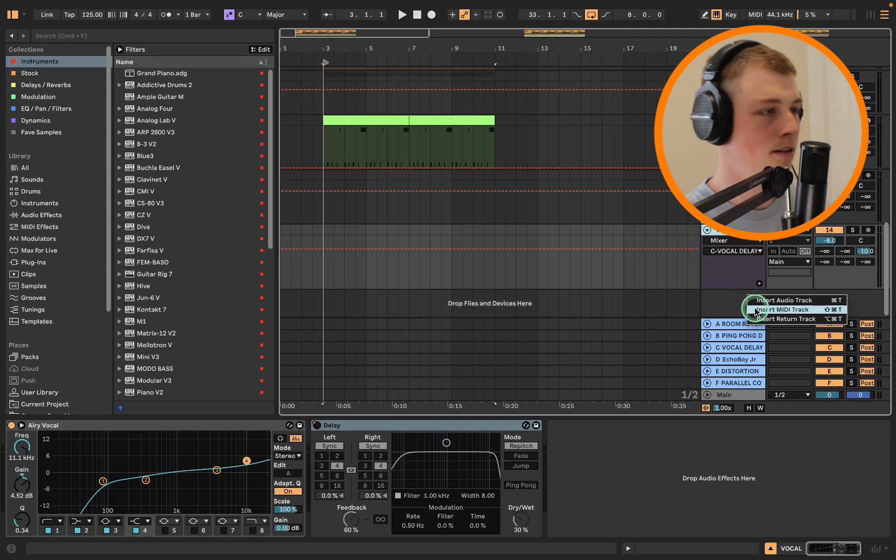
left_click(781, 301)
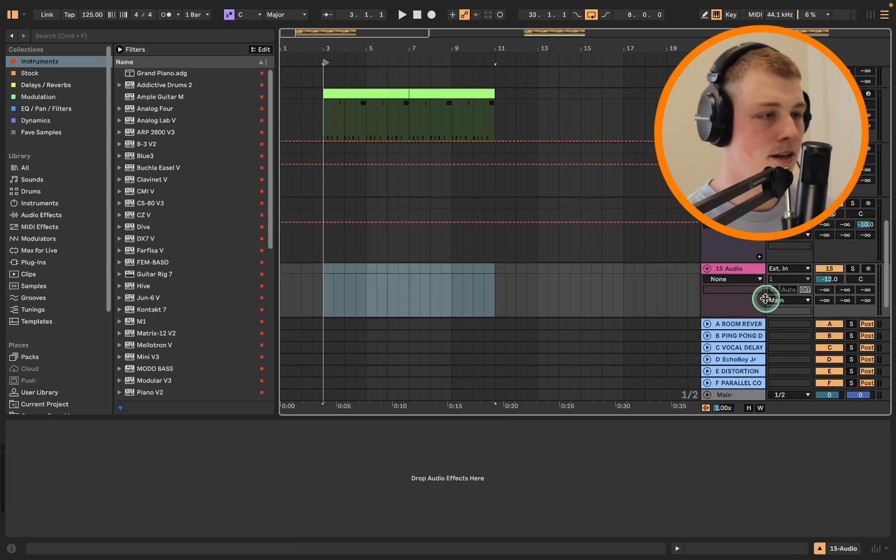
right_click(746, 267)
left_click(751, 270)
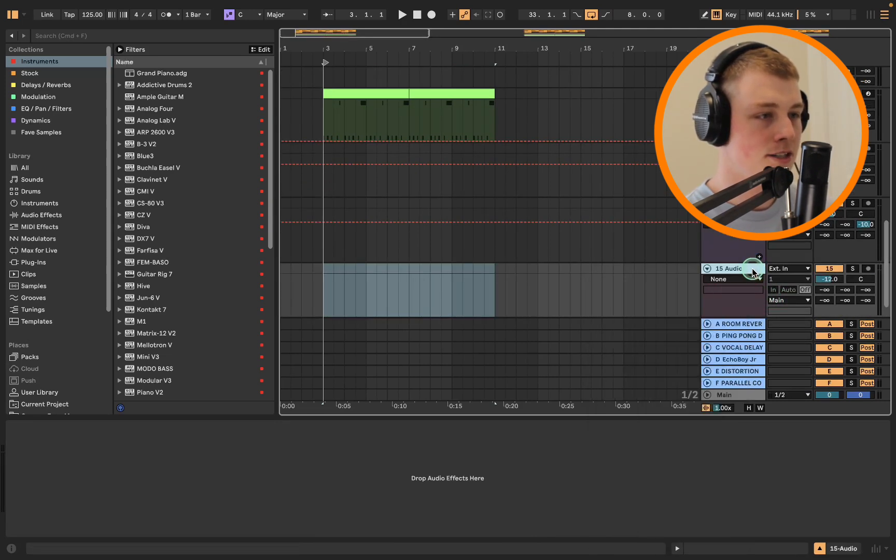
scroll(751, 270, "down", 2)
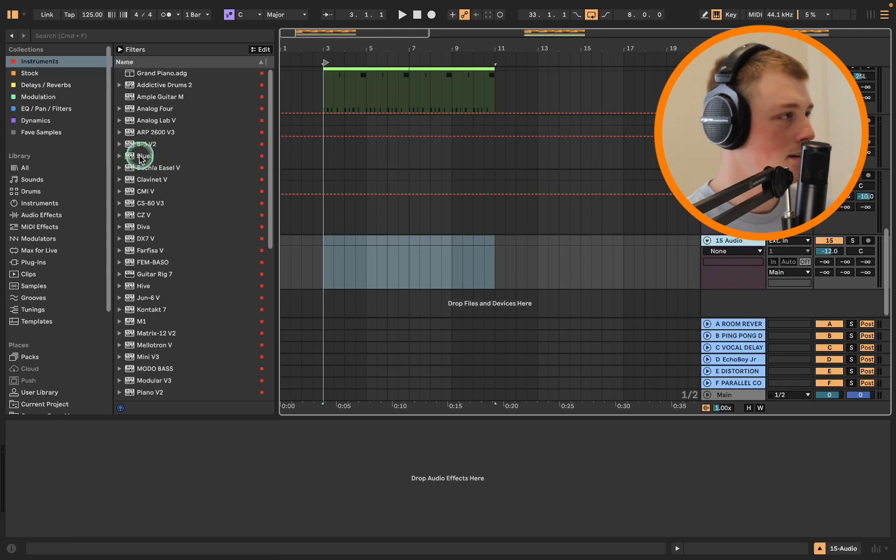
Add the stock Delay audio effect to the new audio track.
left_click(82, 213)
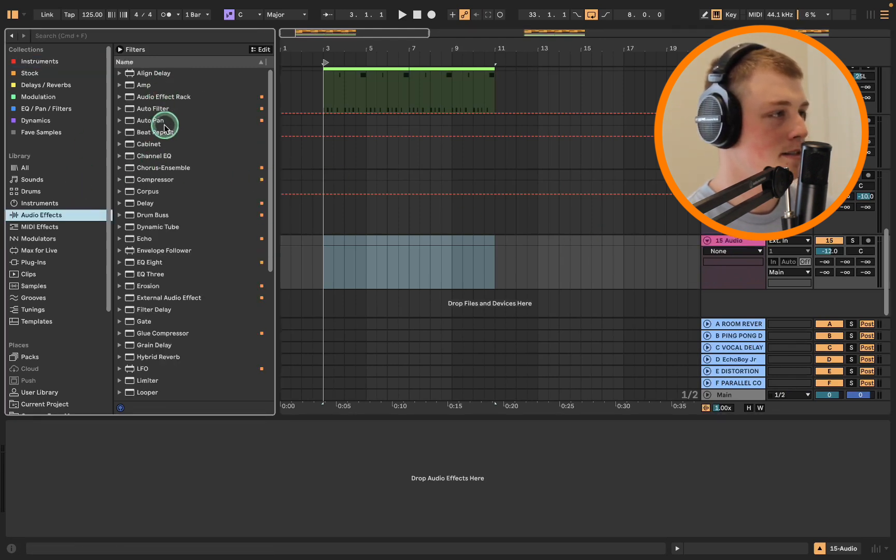
scroll(174, 184, "down", 2)
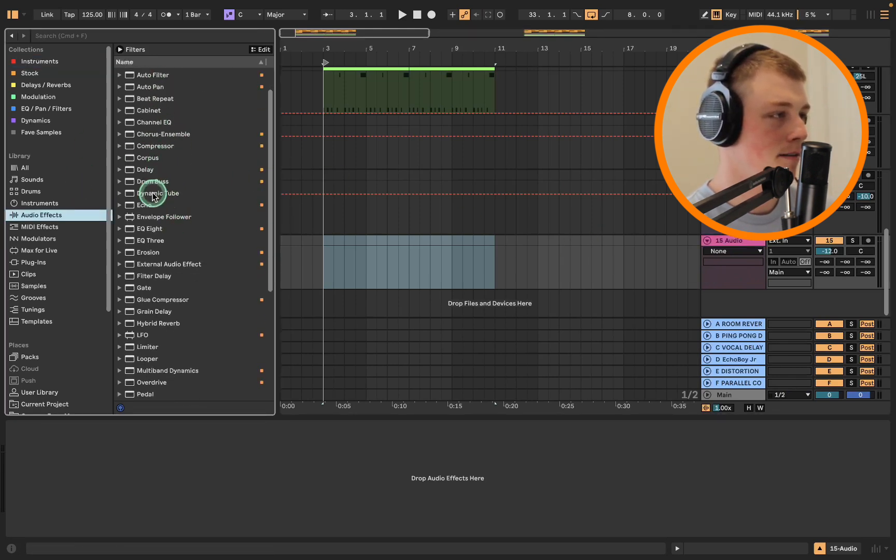
double_click(147, 170)
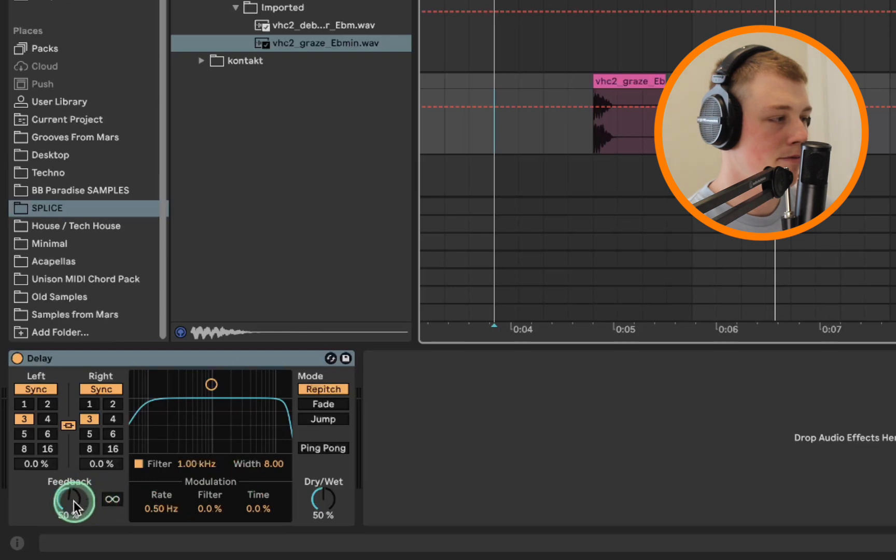
Try the Delay's feedback at 95 % and 17 %, and set it to 82 %.
left_click_drag(74, 502, 74, 469)
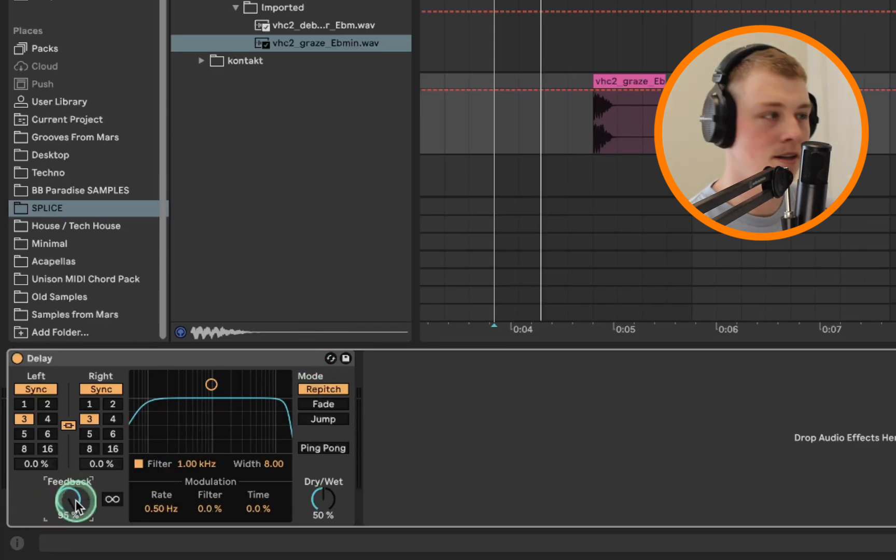
mouse_move(75, 502)
left_mouse_down()
mouse_move(75, 540)
mouse_move(75, 499)
left_mouse_up()
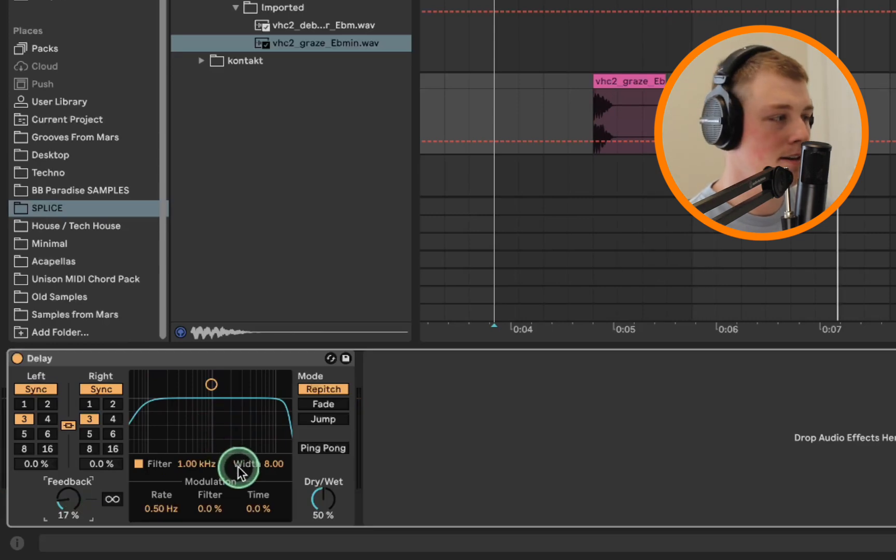
left_click_drag(73, 498, 73, 474)
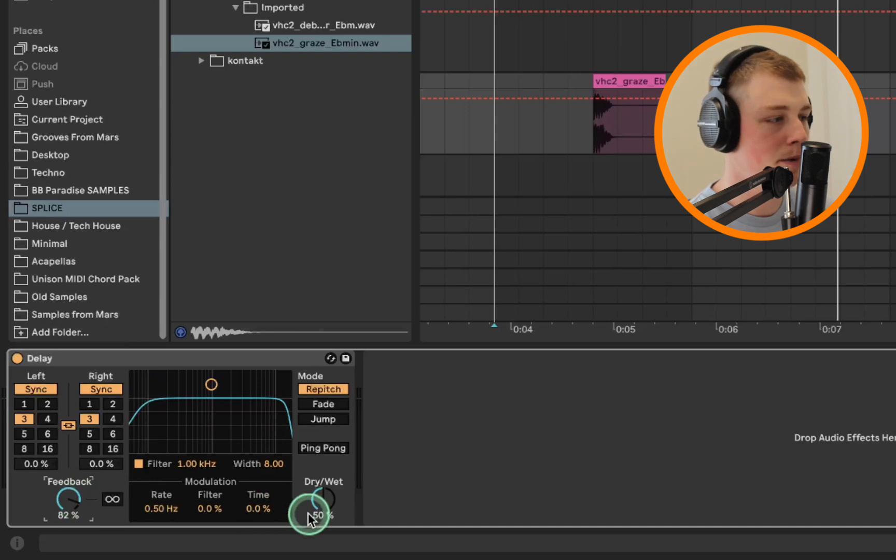
Lower the Delay's Dry/Wet to 9.5 % and play the vocal clip to hear the effect.
left_click_drag(308, 513, 308, 534)
key("space")
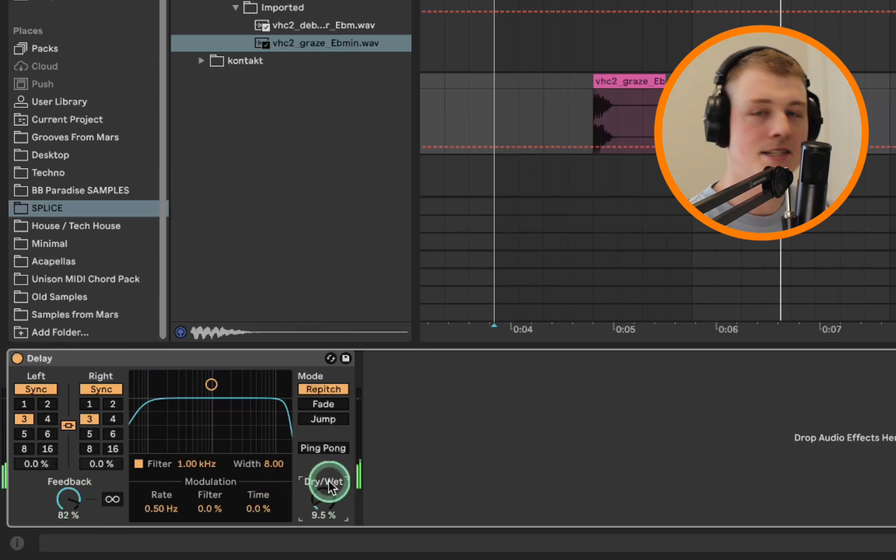
key("space")
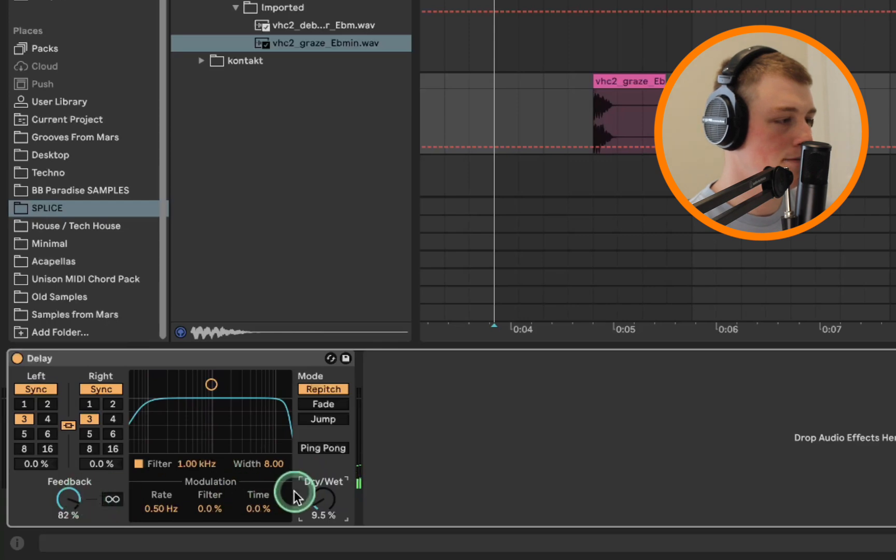
Set the Delay's Dry/Wet to 50 % and toggle playback of the vocal clip.
mouse_move(320, 498)
left_mouse_down()
mouse_move(320, 486)
mouse_move(318, 511)
left_mouse_up()
type("50")
key("Return")
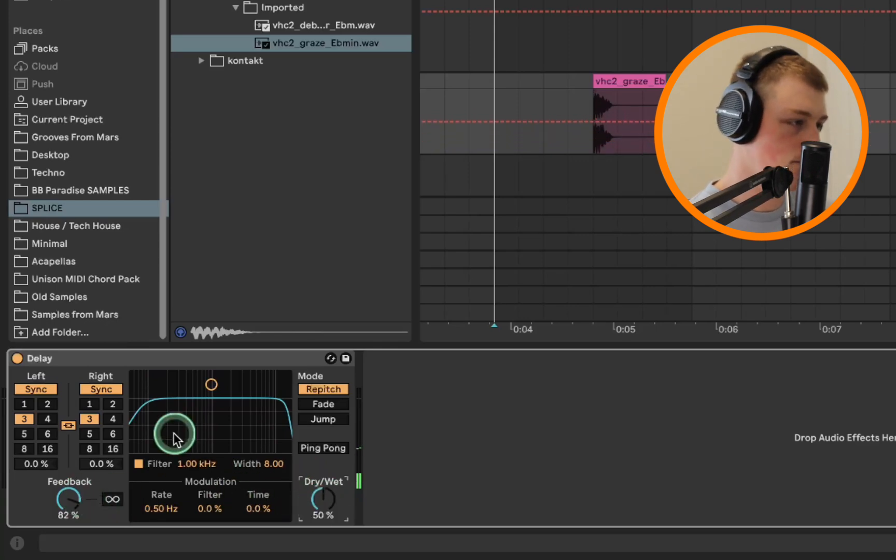
key("space")
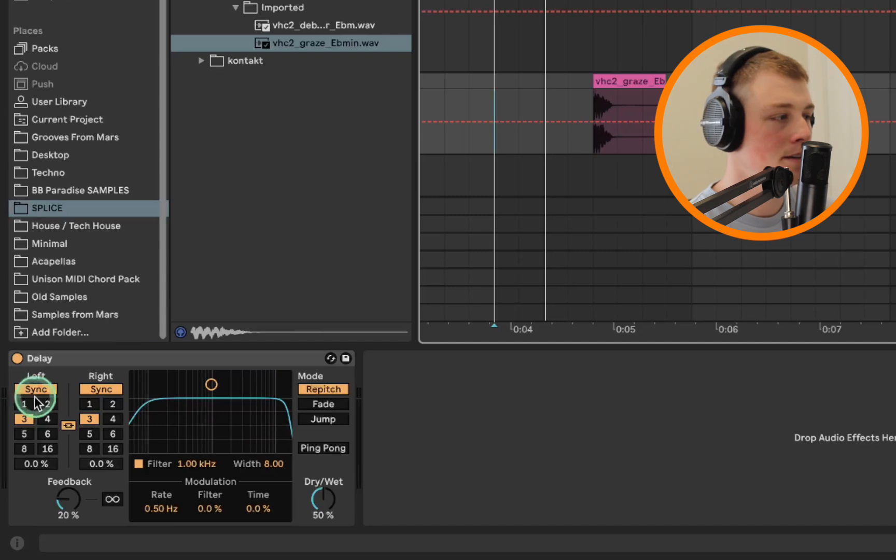
Try synced delay times of 4 and 6 sixteenths, and switch the linked channels to free time mode at 1.92 s.
left_click(44, 415)
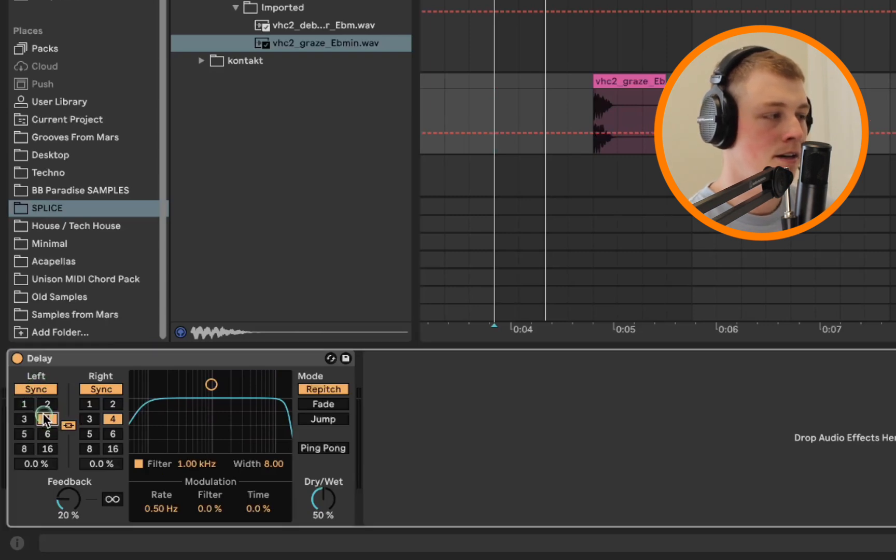
left_click(46, 434)
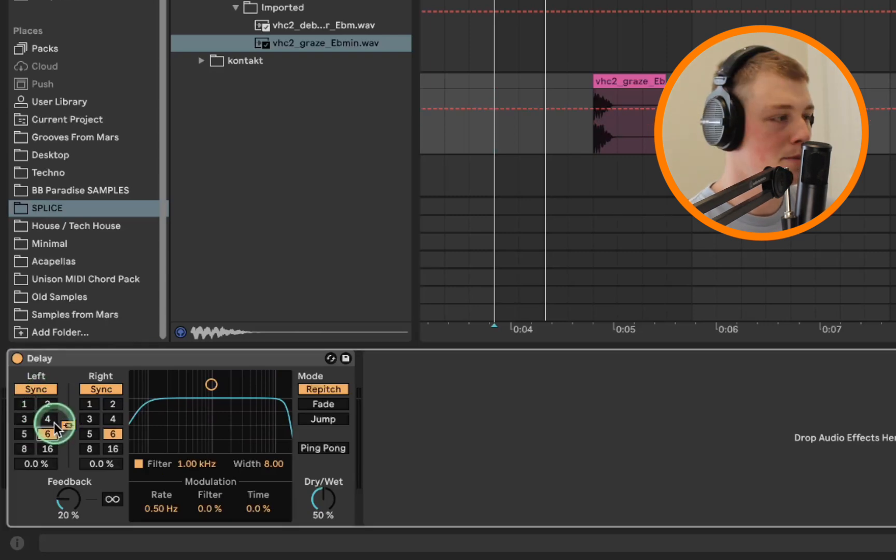
left_click(51, 392)
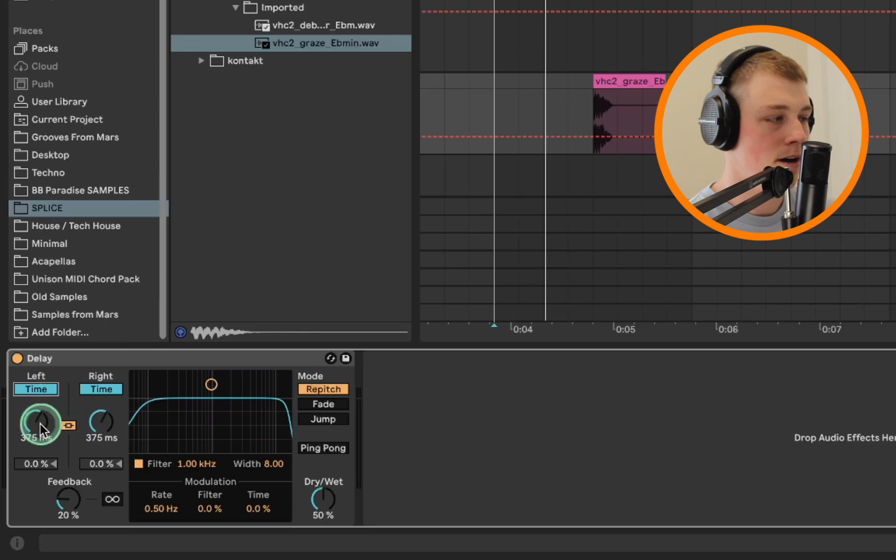
mouse_move(38, 421)
left_mouse_down()
mouse_move(38, 441)
mouse_move(39, 404)
left_mouse_up()
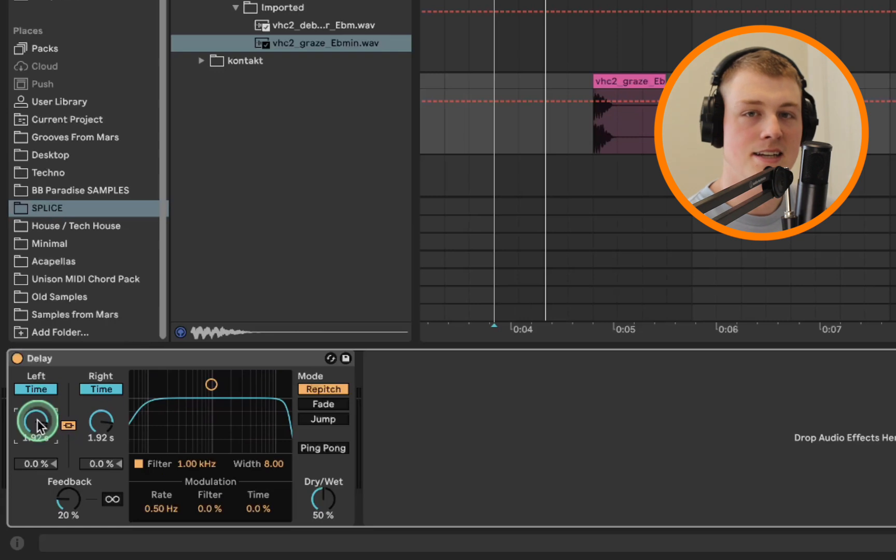
left_click(40, 392)
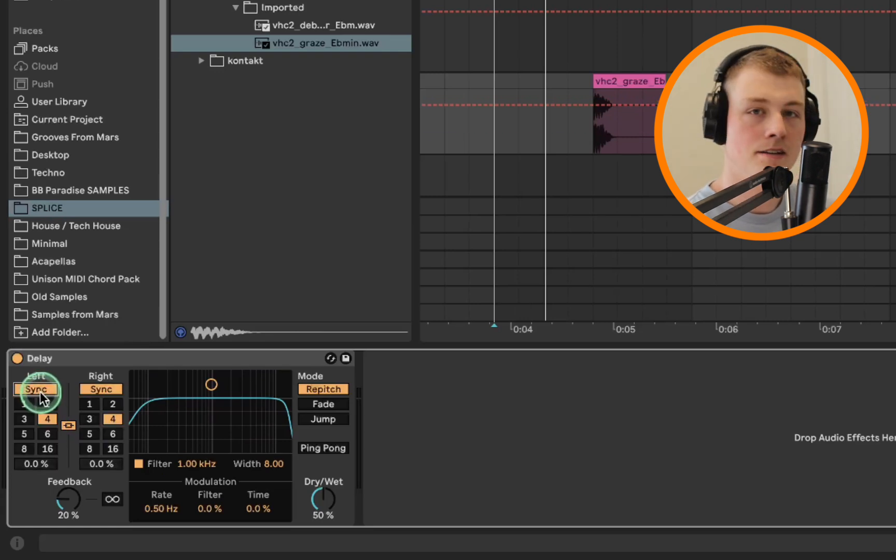
left_click(43, 386)
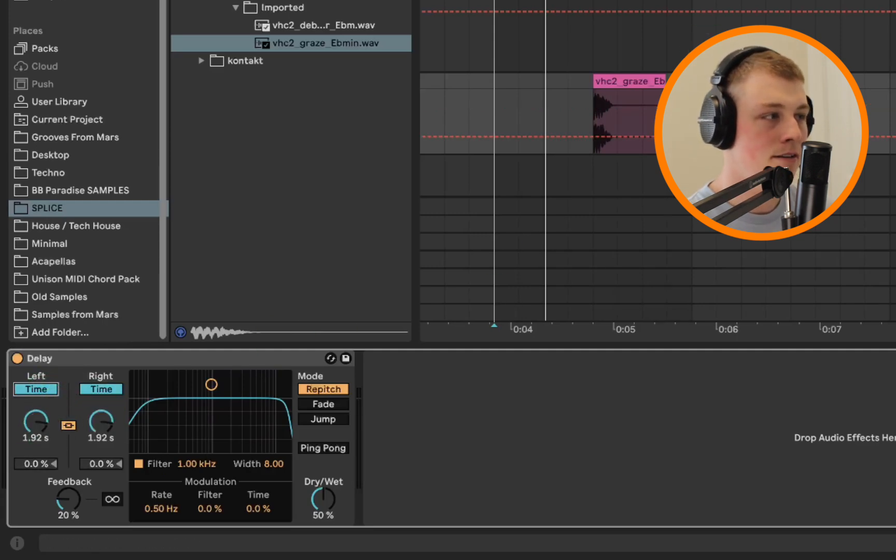
left_click(480, 96)
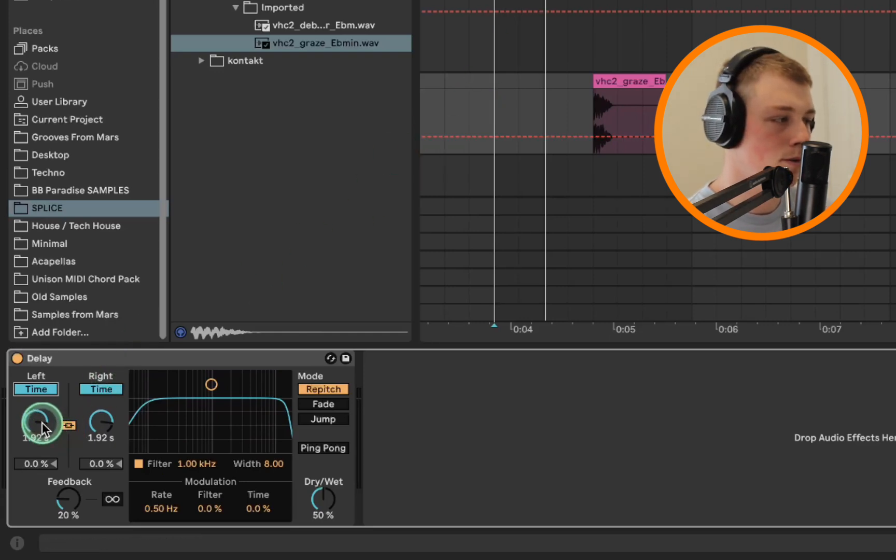
Return the Delay to tempo sync and audition the clip at 2 and 16 sixteenths, finishing with both channels on 2.
left_click(33, 397)
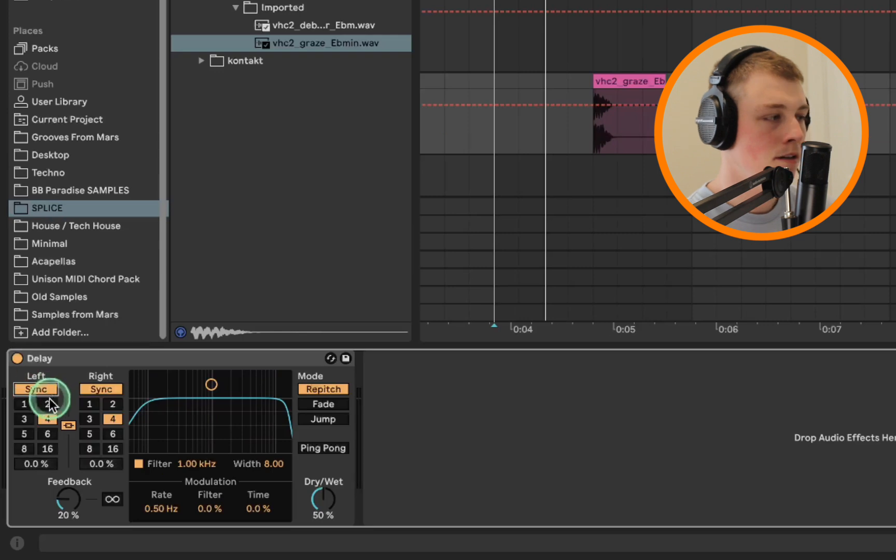
left_click(44, 406)
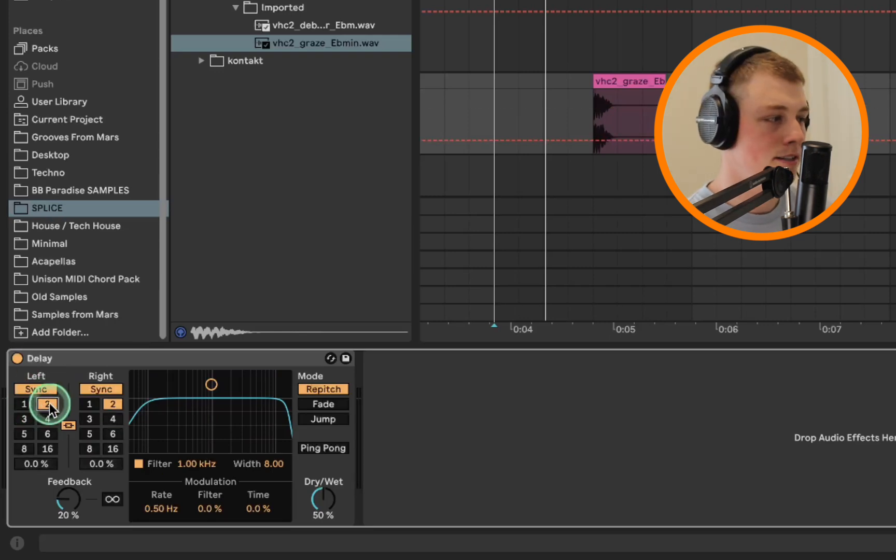
key("space")
left_click(586, 105)
key("space")
key("space")
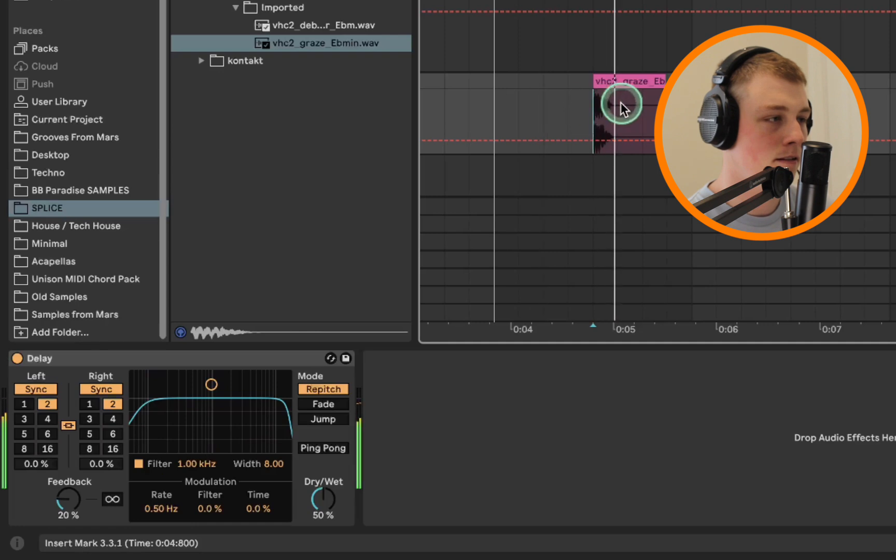
left_click(112, 448)
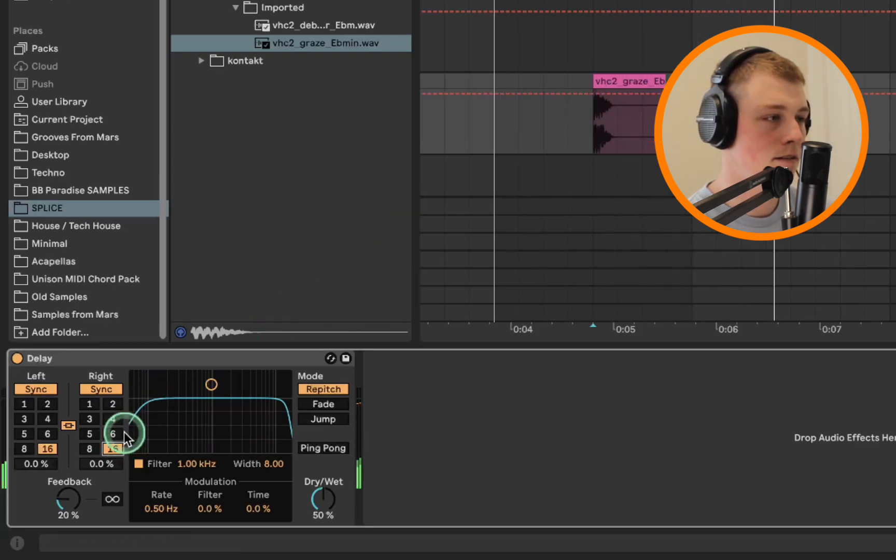
left_click(112, 405)
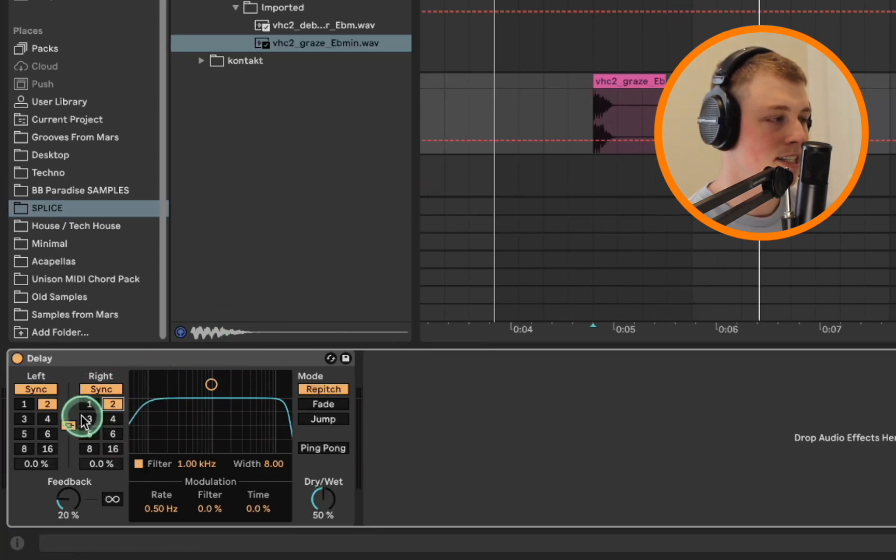
Toggle the stereo link, try the unlinked right channel at 4 sixteenths, and relink both channels at 2.
left_click(69, 425)
left_click(69, 424)
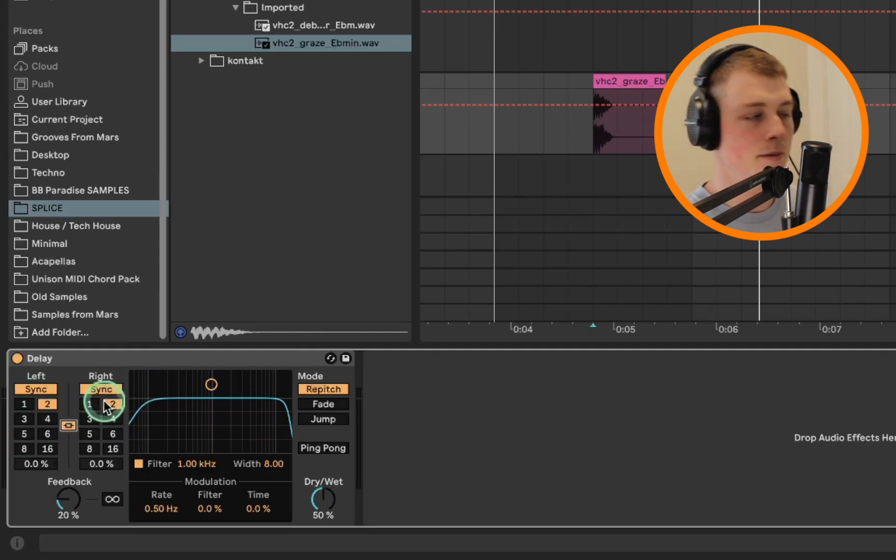
left_click(68, 426)
left_click(67, 425)
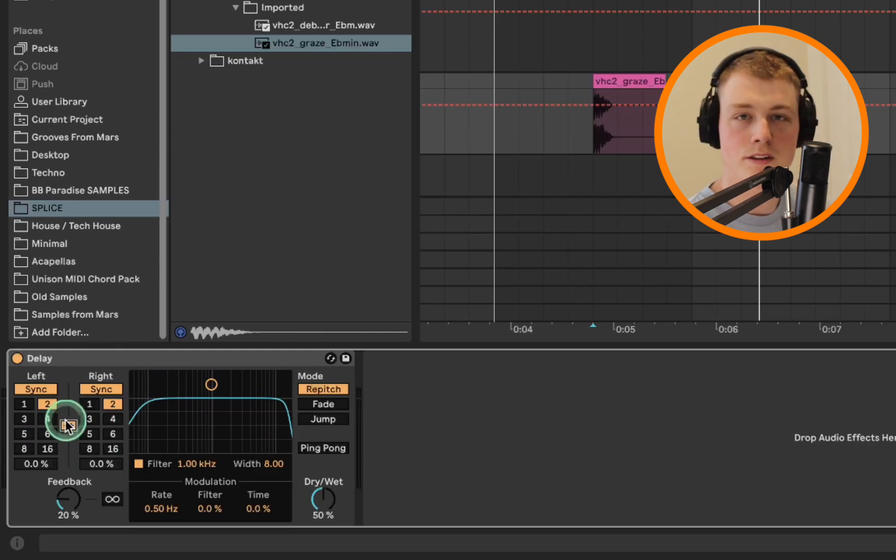
left_click(67, 426)
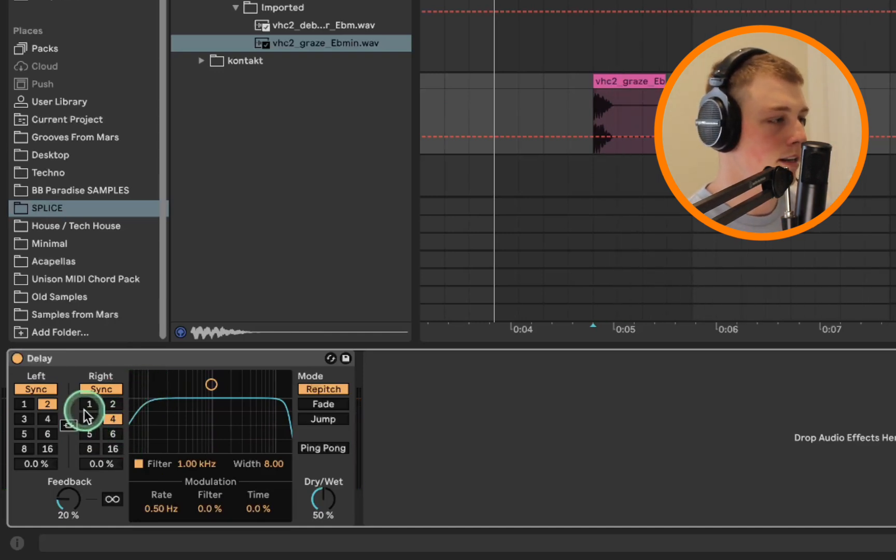
left_click(67, 425)
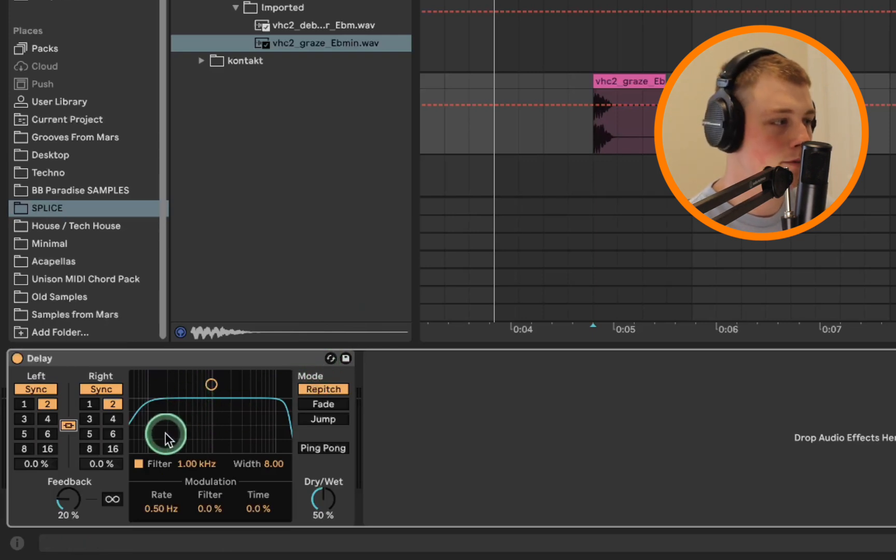
Play the clip and compare linked delay times of 4 and 2 sixteenths, finishing on 2.
key("space")
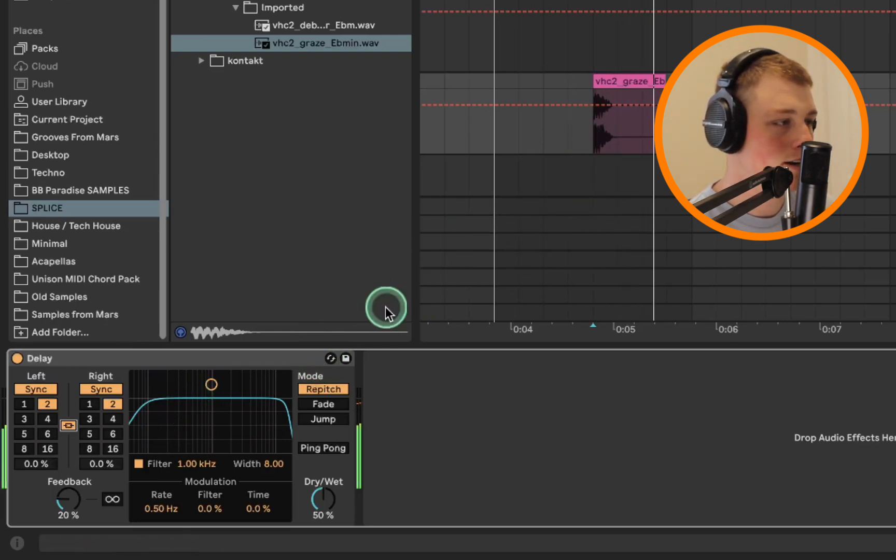
left_click(48, 419)
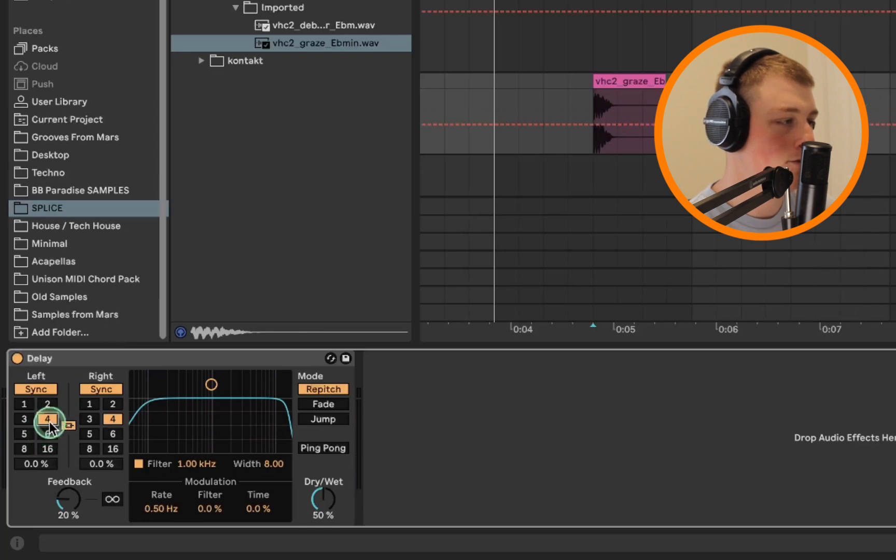
left_click(118, 408)
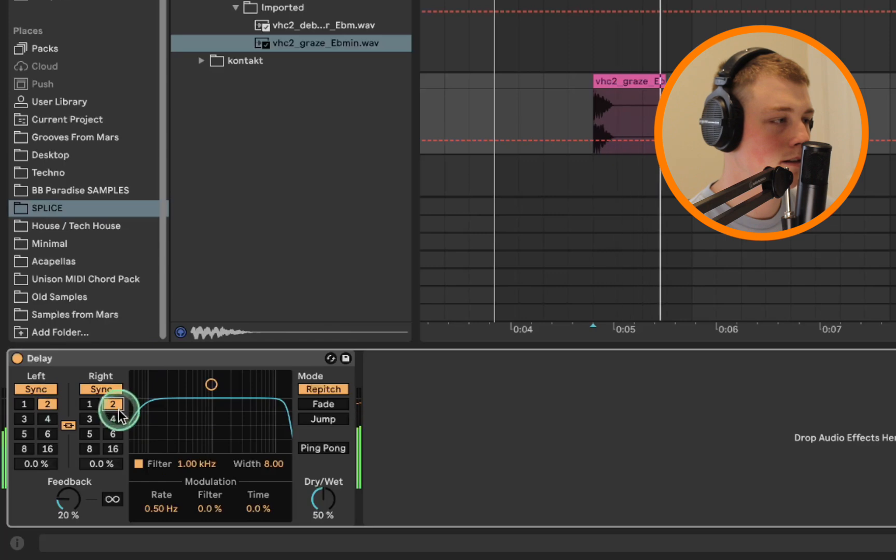
Audition the clip in Repitch mode while switching the linked delay times between 4 and 2 sixteenths, finishing on 2.
left_click(117, 414)
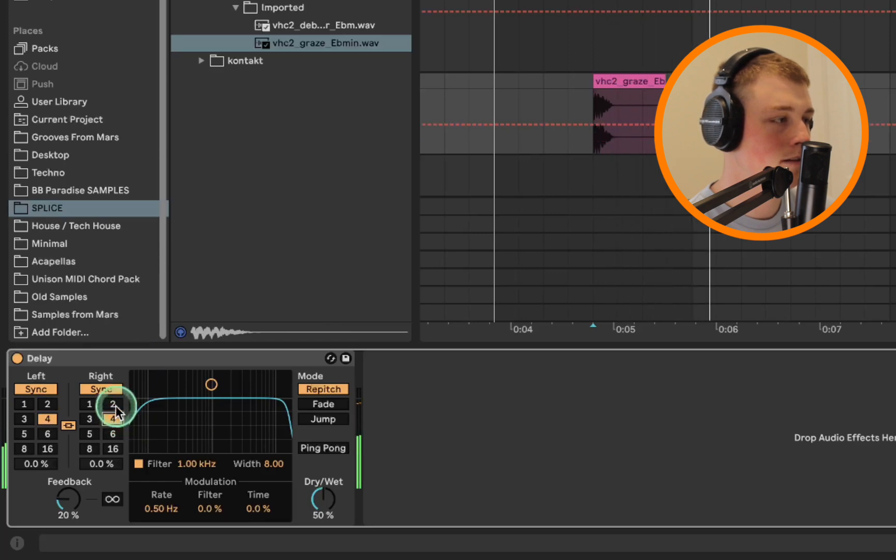
left_click(114, 404)
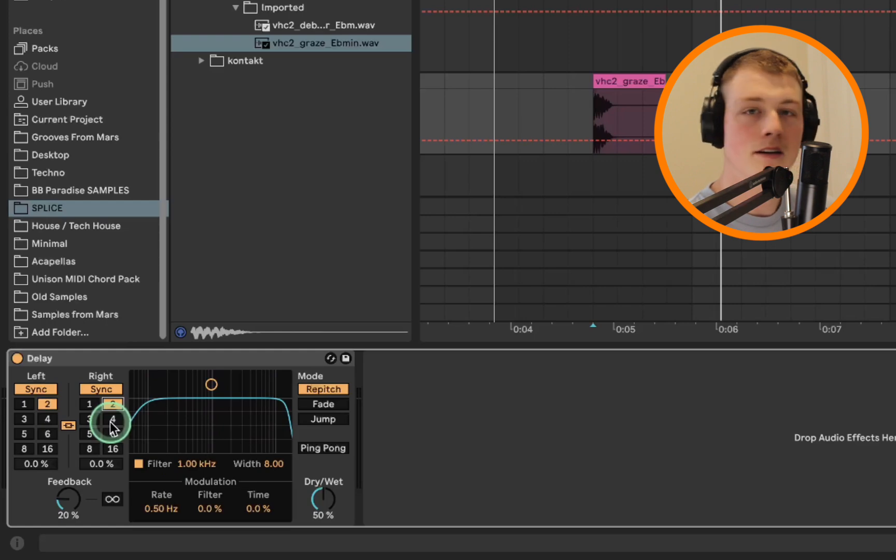
left_click(112, 419)
key("space")
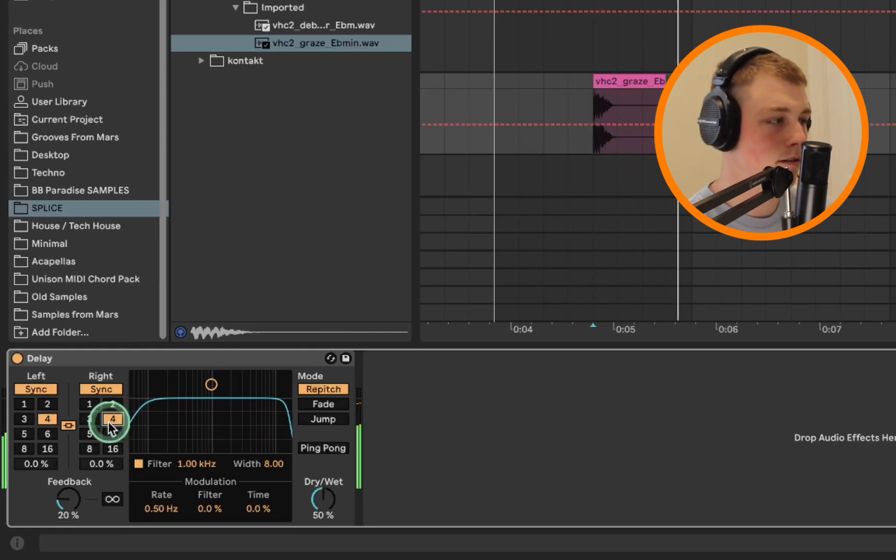
left_click(113, 399)
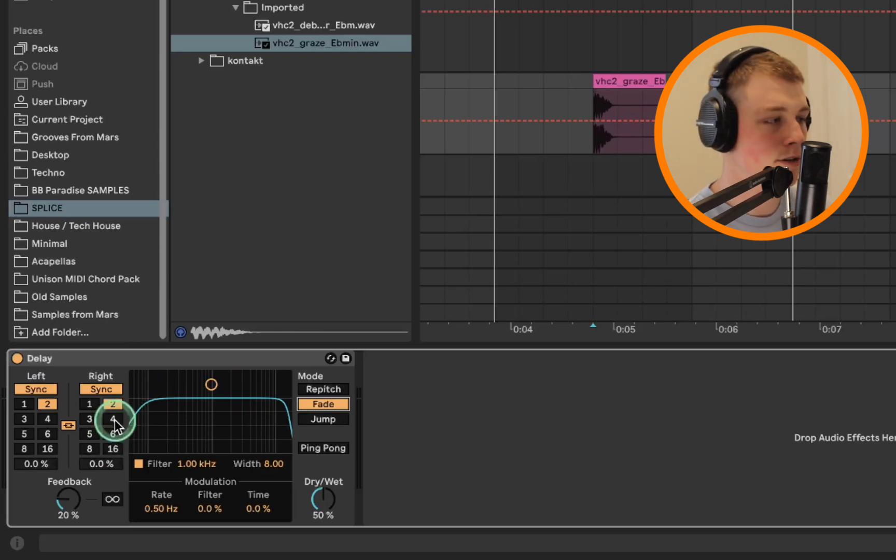
Compare linked delay times of 4 and 2 sixteenths in Fade mode and in Jump mode, finishing in Jump mode on 2.
left_click(114, 418)
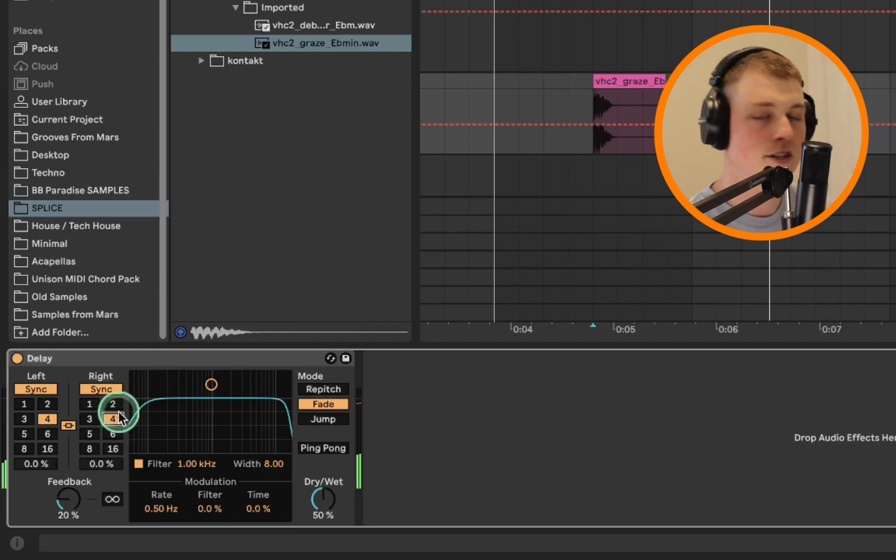
left_click(117, 407)
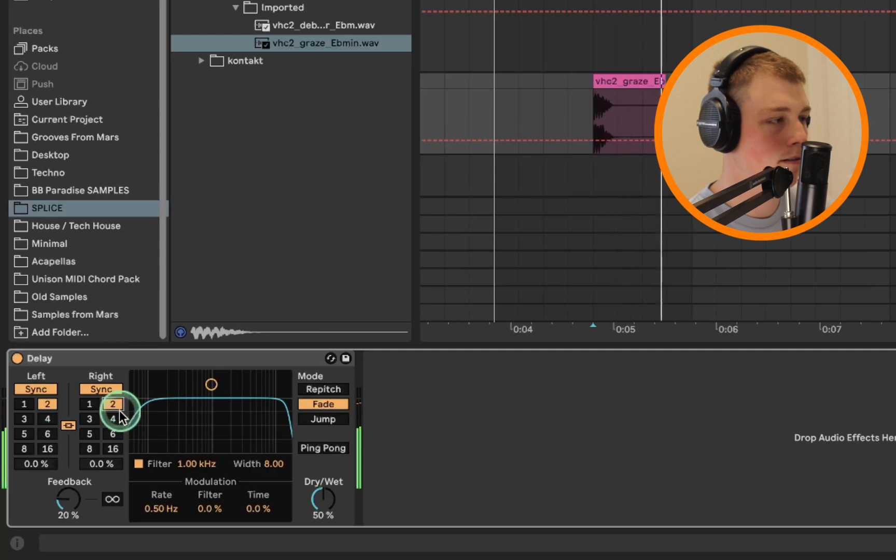
left_click(118, 417)
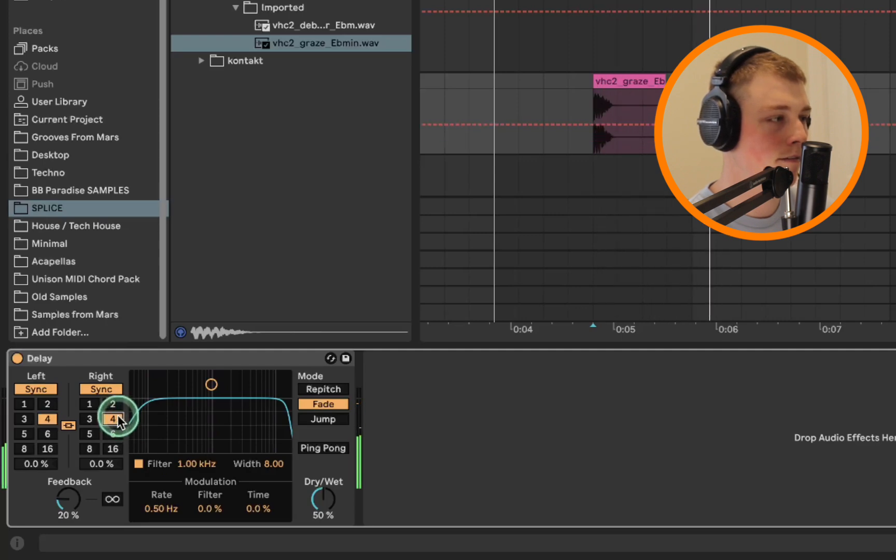
left_click(117, 403)
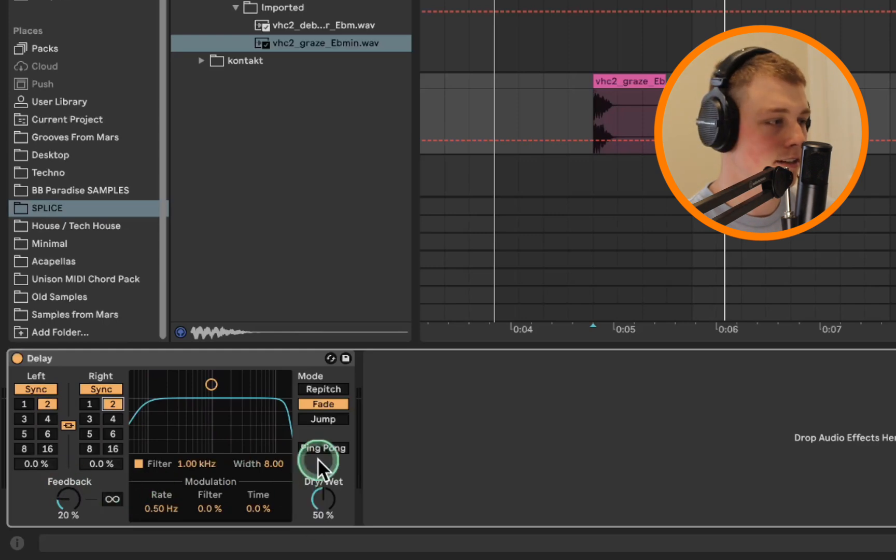
left_click(118, 418)
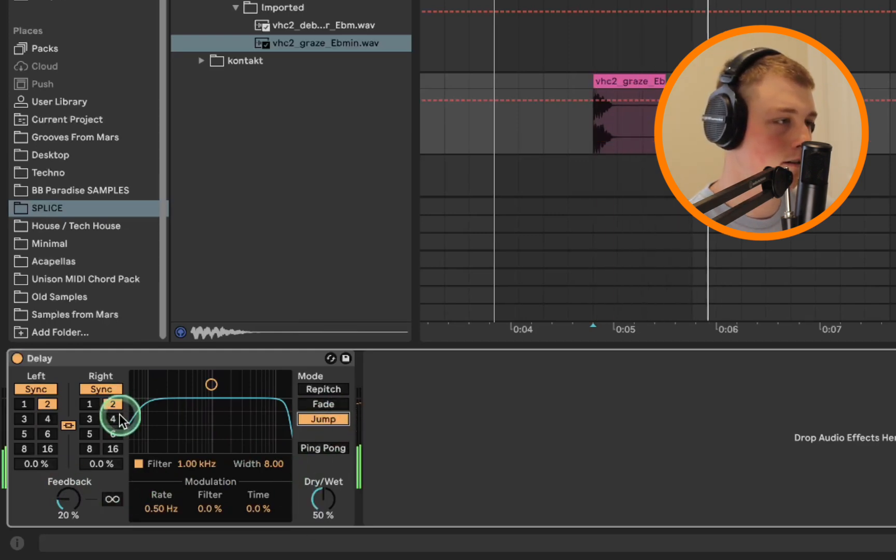
left_click(114, 405)
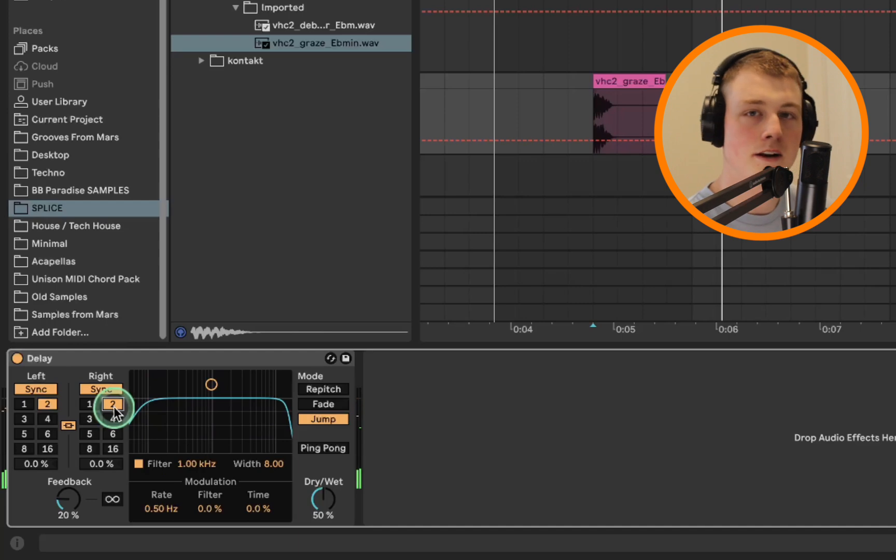
Audition the Delay with Ping Pong on and off, leaving Ping Pong enabled.
left_click(335, 449)
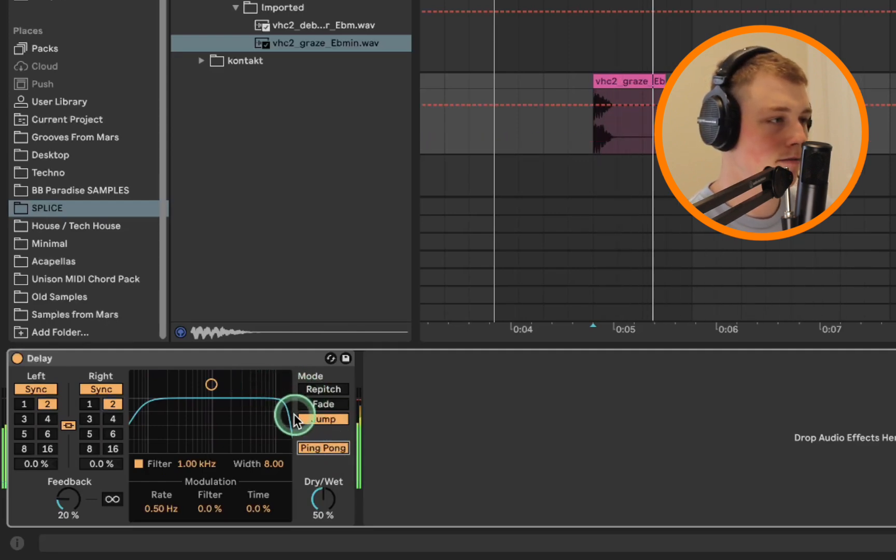
left_click(341, 448)
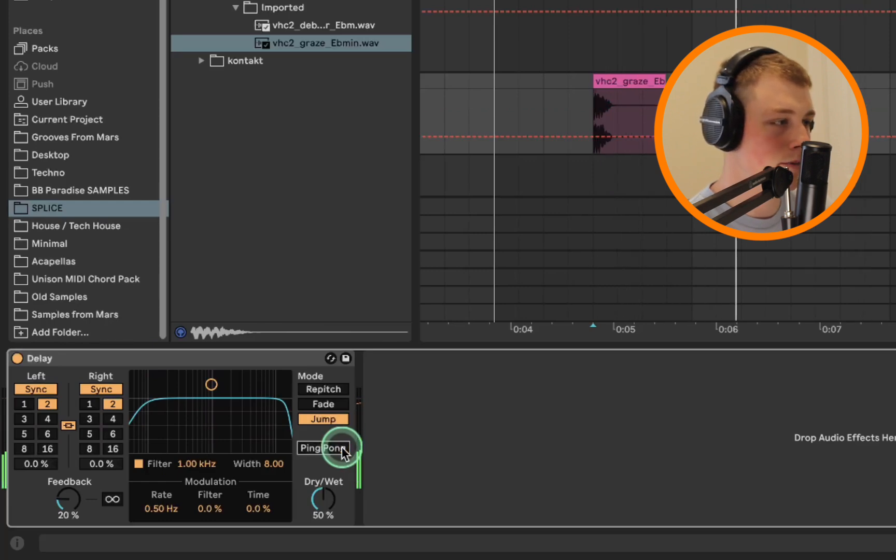
left_click(342, 447)
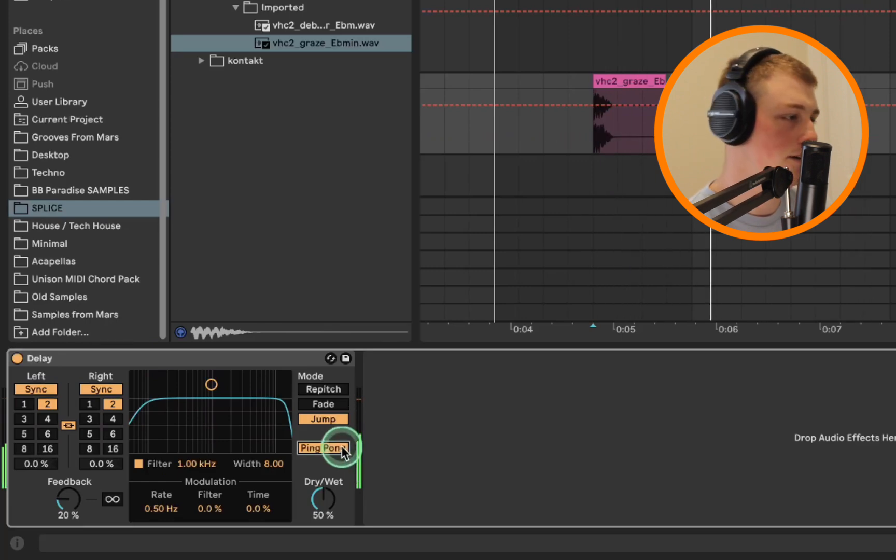
Narrow the Delay filter to a width of about 5.76 near 1.10 kHz, and sweep it up to about 6.51 kHz and down to low frequencies.
left_click_drag(210, 384, 209, 404)
key("space")
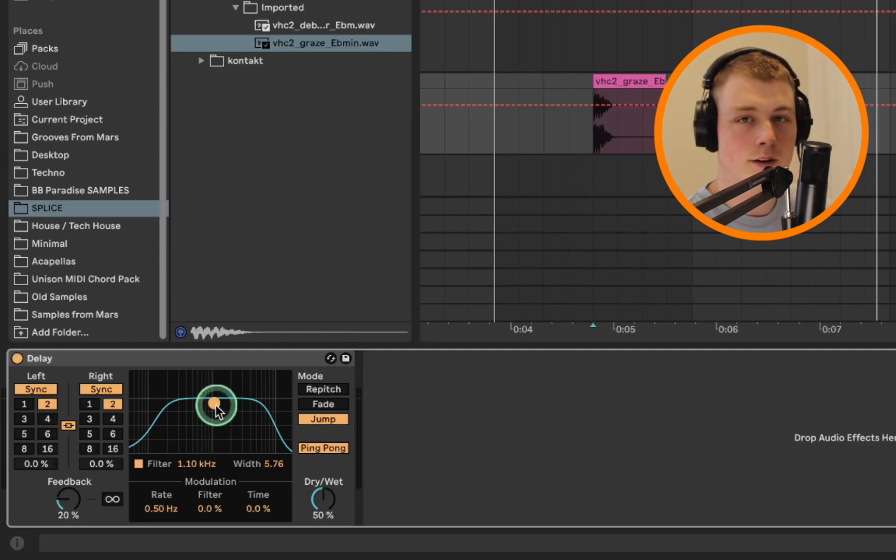
left_click_drag(216, 404, 263, 399)
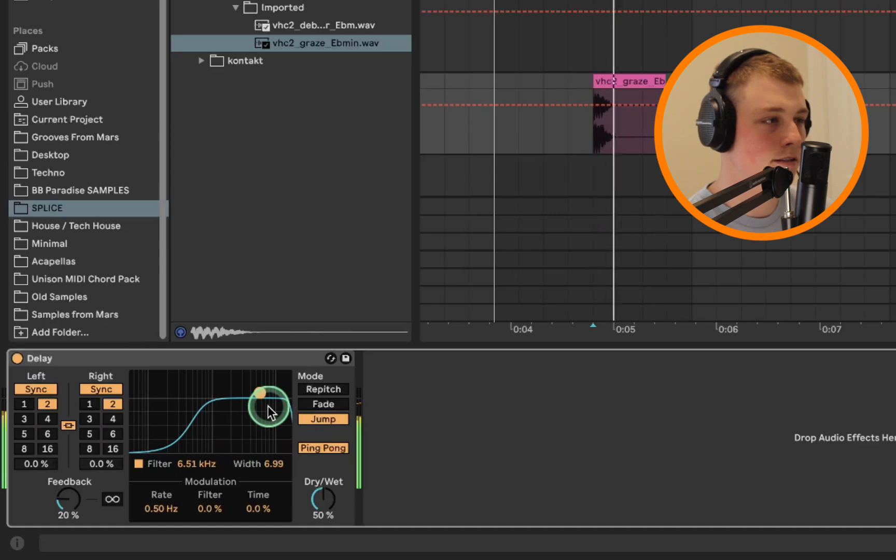
left_click_drag(263, 389, 154, 402)
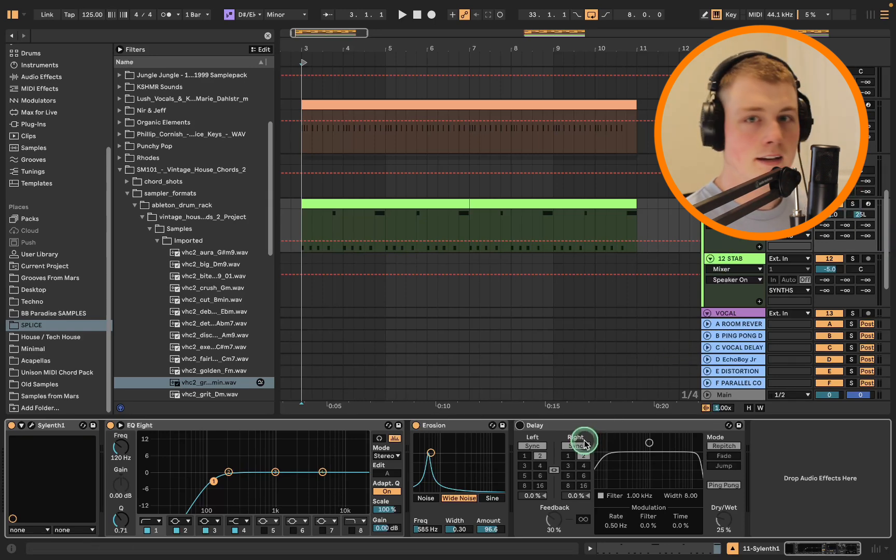
Play the Sylenth1 track soloed with its Delay bypassed, and unsolo it to hear it within the full mix.
left_click(850, 204)
key("space")
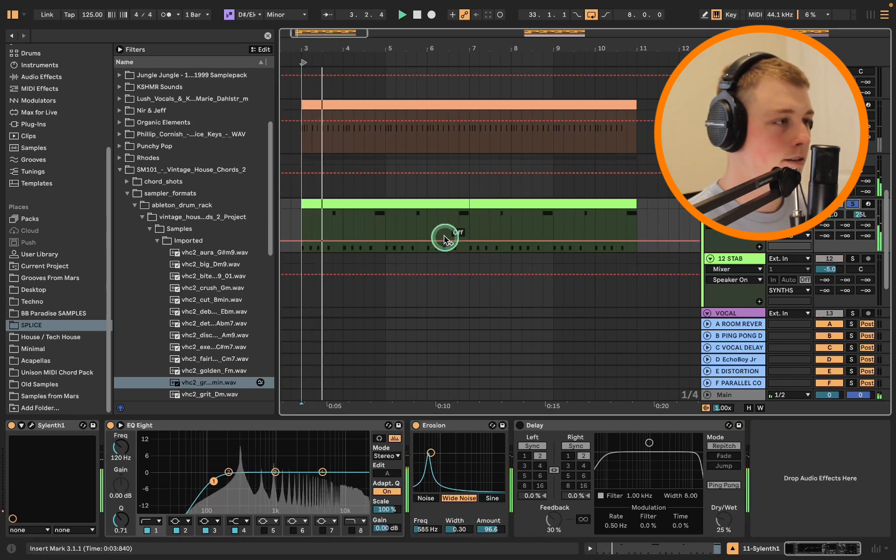
key("space")
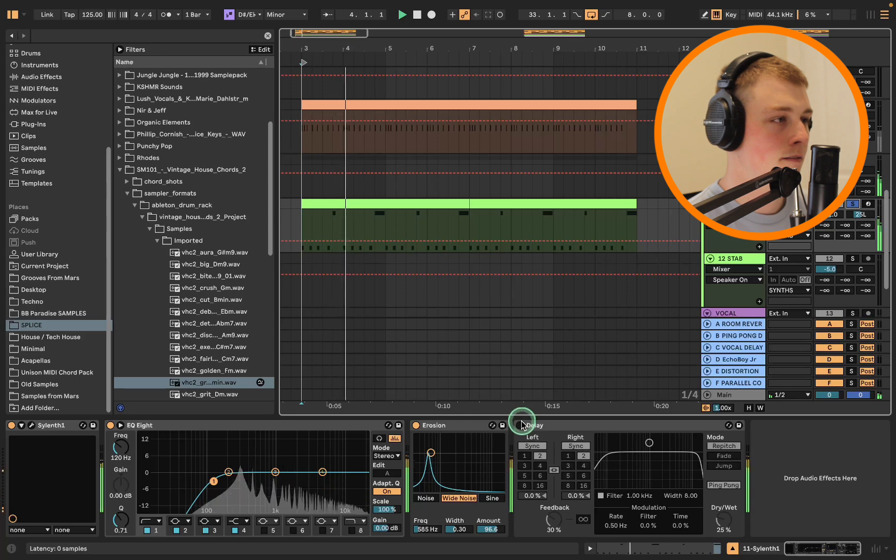
left_click(850, 204)
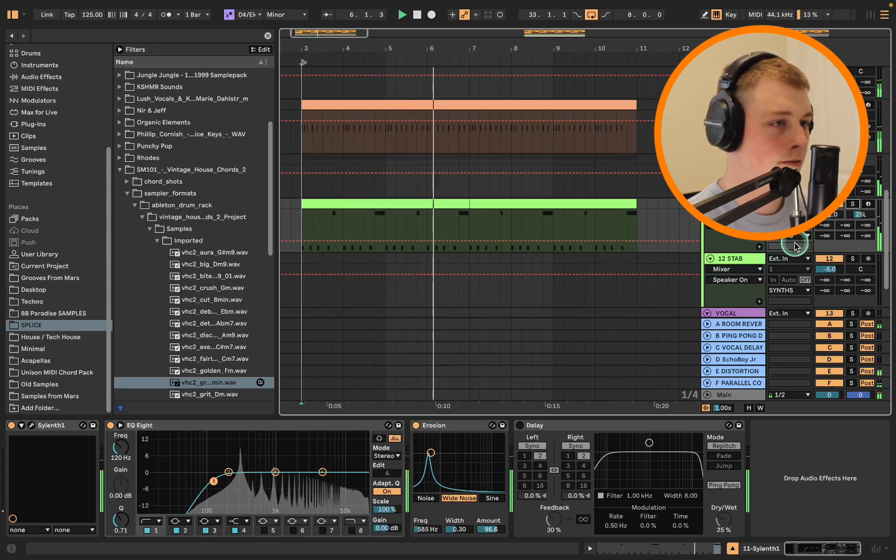
key("space")
Select the first four-bar Sylenth1 clip, enable the track's Delay, and play the track soloed.
left_click(341, 202)
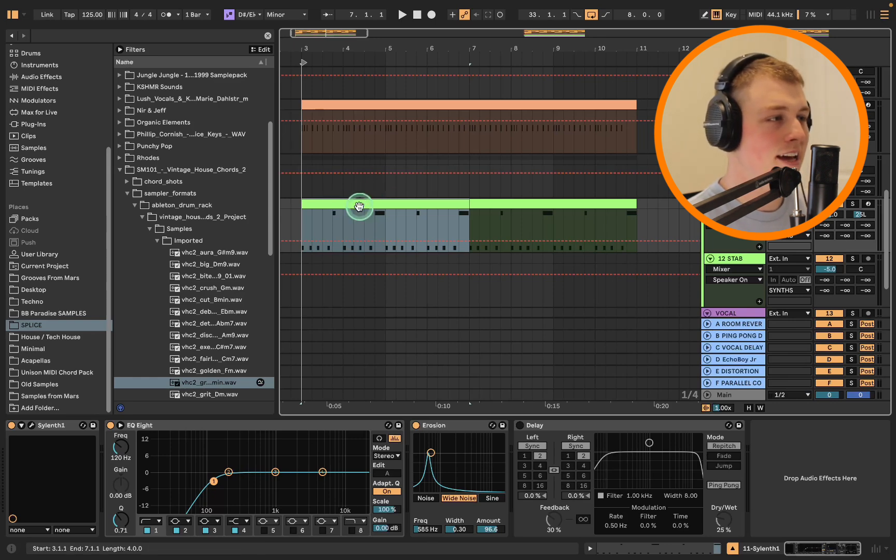
left_click(520, 425)
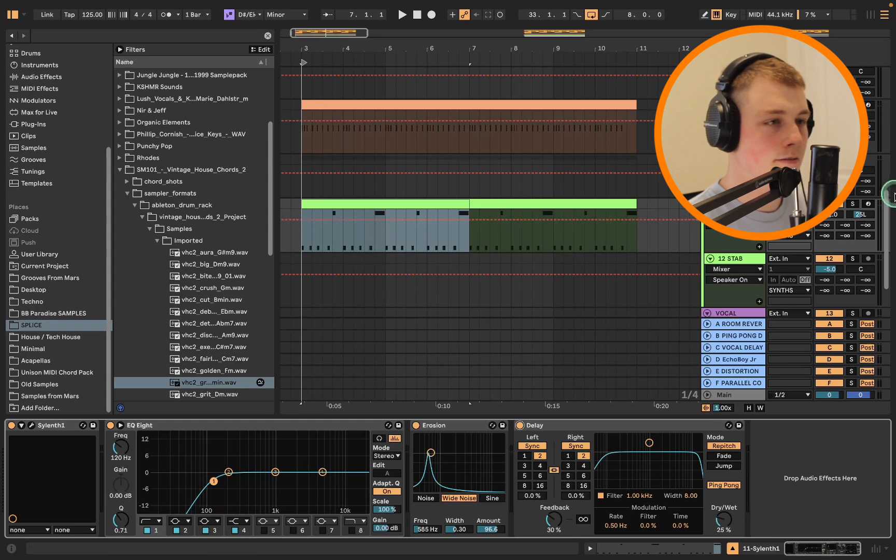
key("space")
left_click(851, 204)
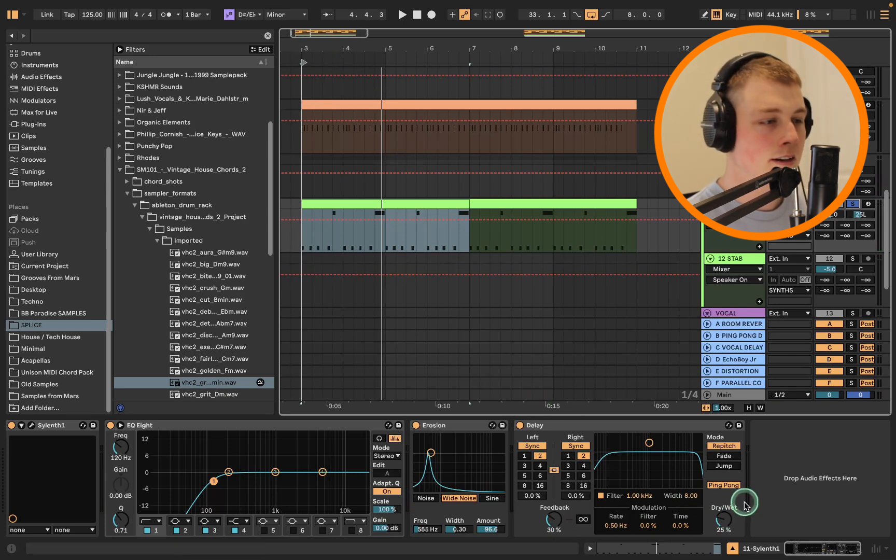
Audition the Sylenth1 track's Delay at 50% dry/wet, and lower the dry/wet to 26%.
left_click_drag(736, 511, 737, 509)
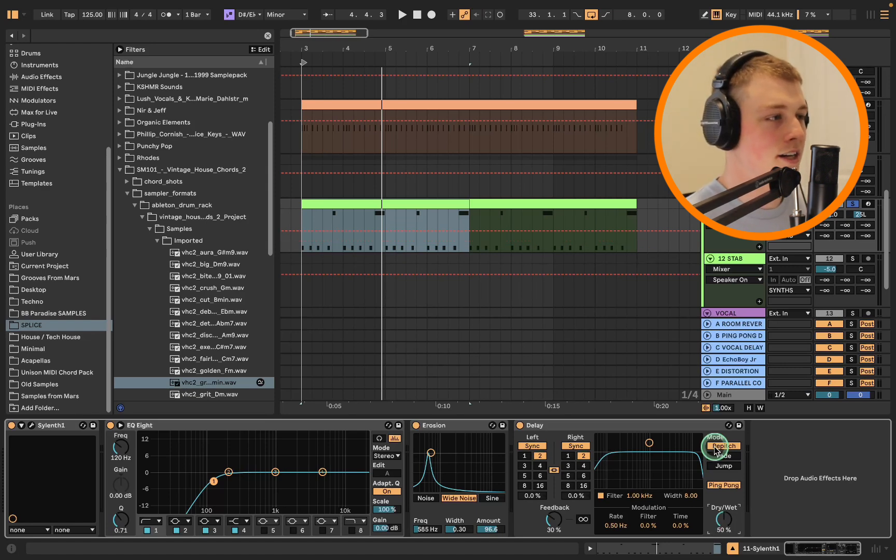
key("space")
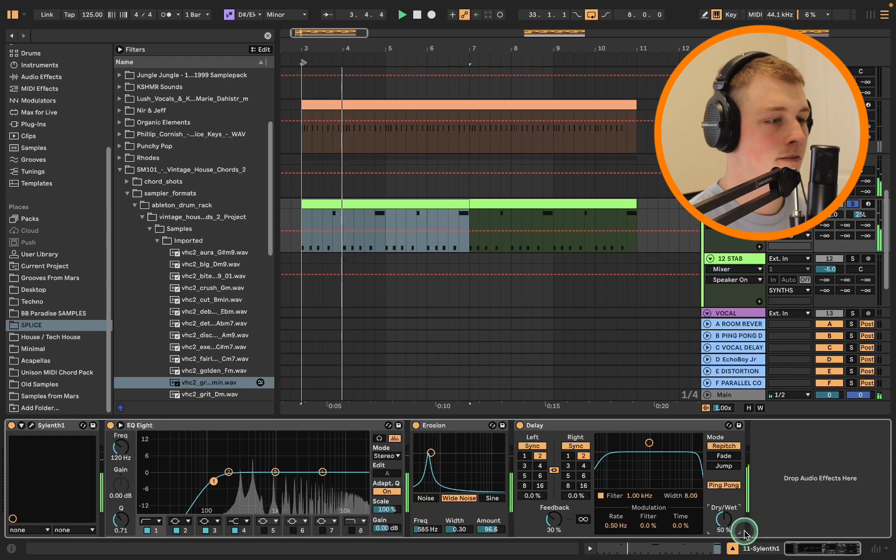
left_click_drag(733, 524, 733, 537)
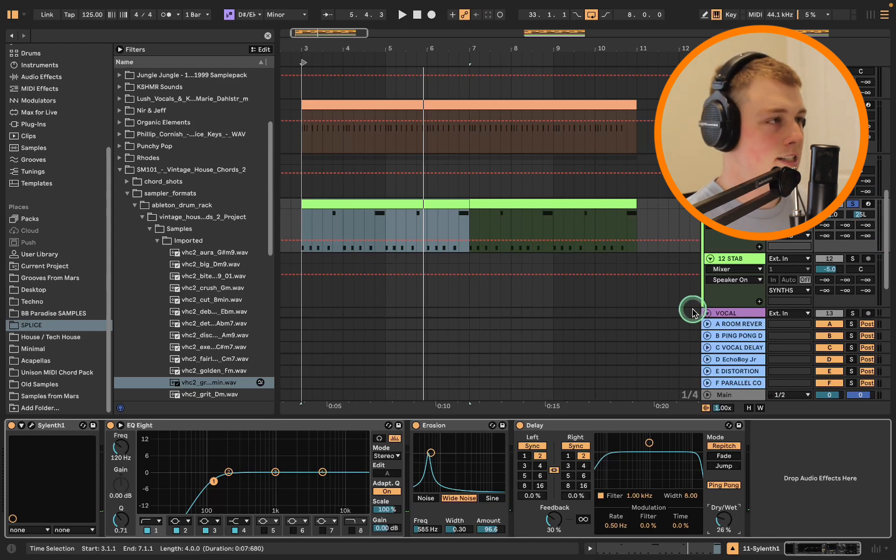
Place the playback start at bar 3 on the Sylenth1 track and play the soloed part.
left_click_drag(361, 43, 360, 46)
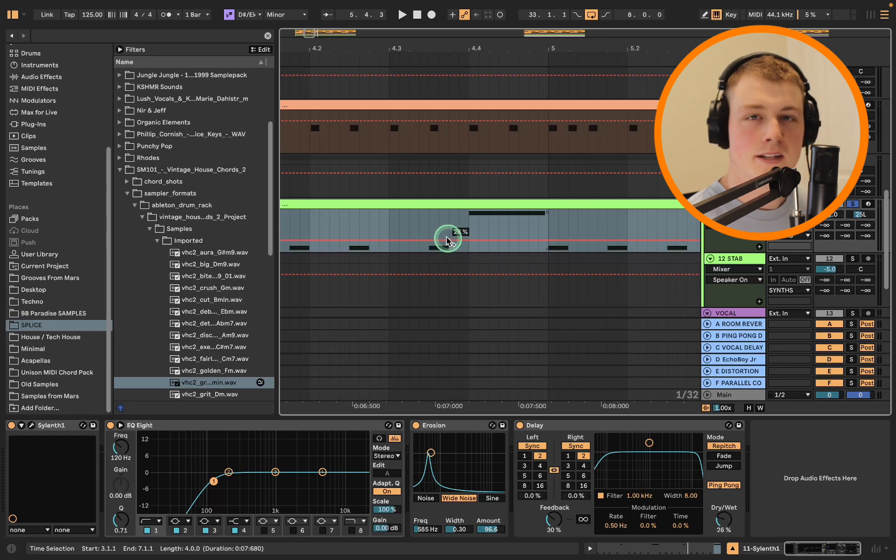
left_click_drag(440, 48, 446, 48)
left_click(411, 228)
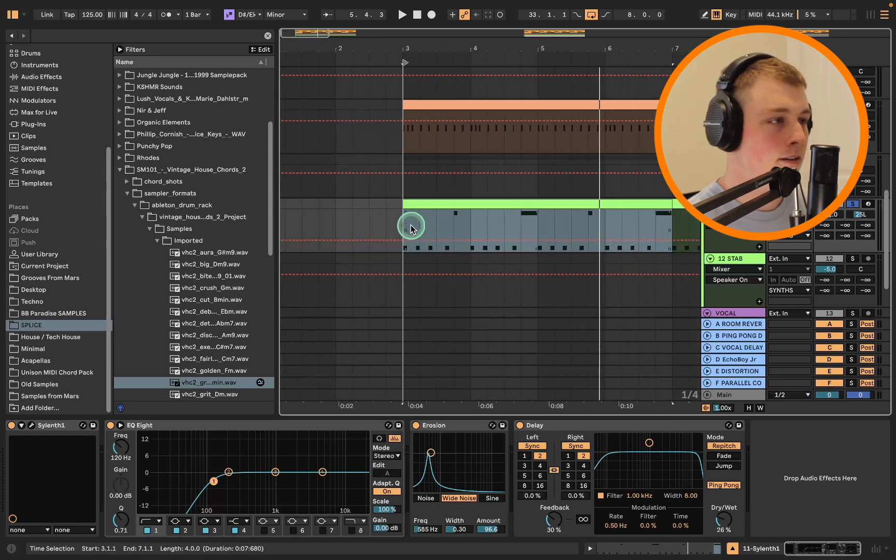
left_click(402, 219)
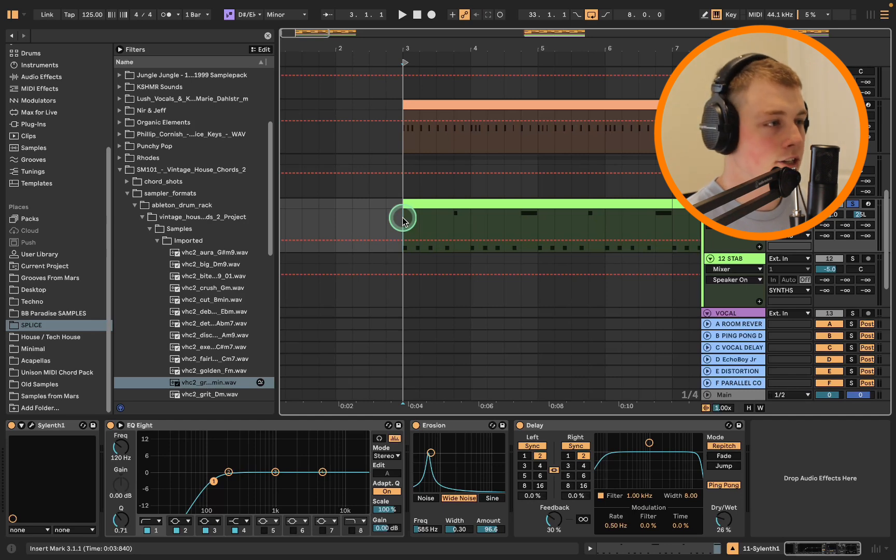
key("space")
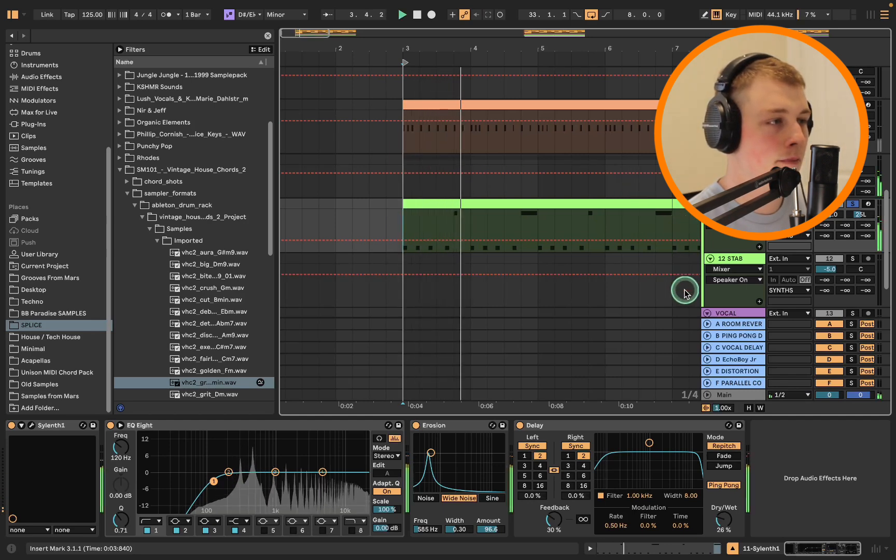
Try the Sylenth1 Delay's dry/wet at 50% during playback, undo that change, and stop.
double_click(730, 522)
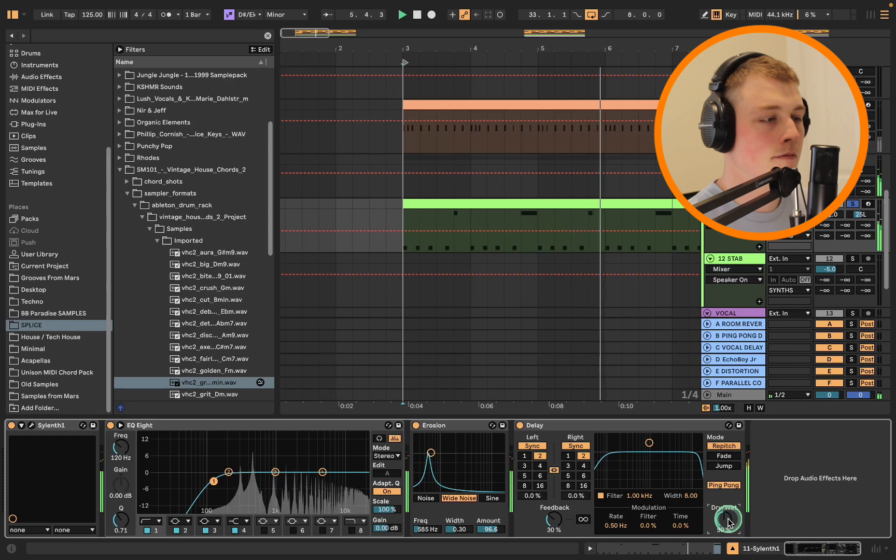
key("super+z")
key("space")
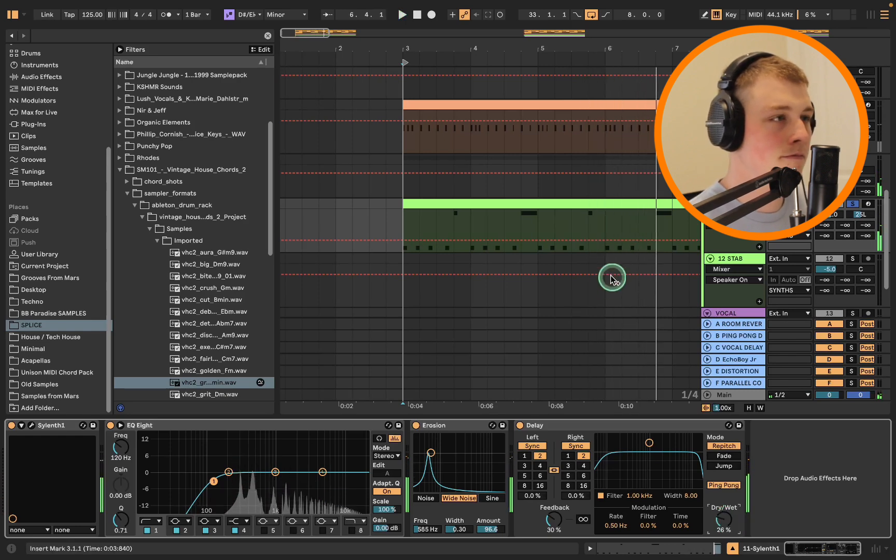
Unsolo the Sylenth1 track and bring up the VEC3 Percussion 096 track's devices, including its bypassed Delay.
scroll(612, 277, "down", 5)
left_click(852, 204)
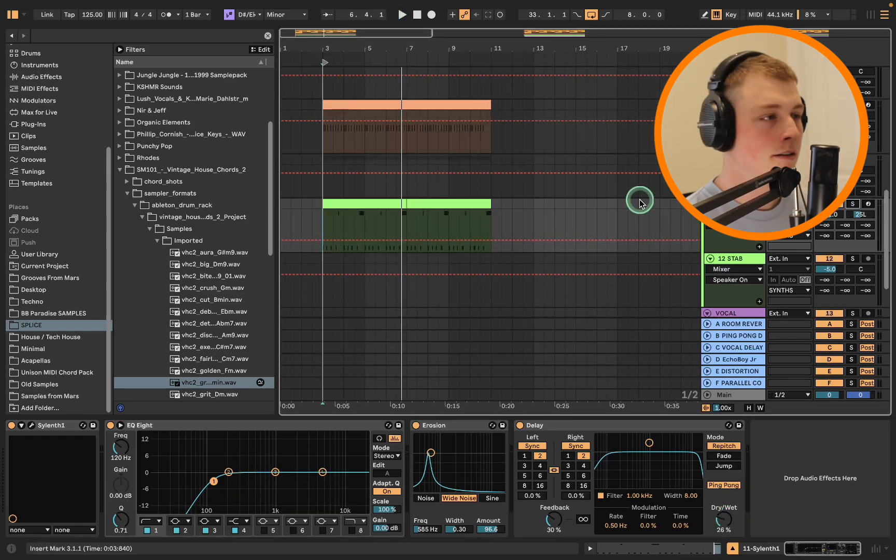
left_click(470, 49)
left_click_drag(470, 49, 472, 49)
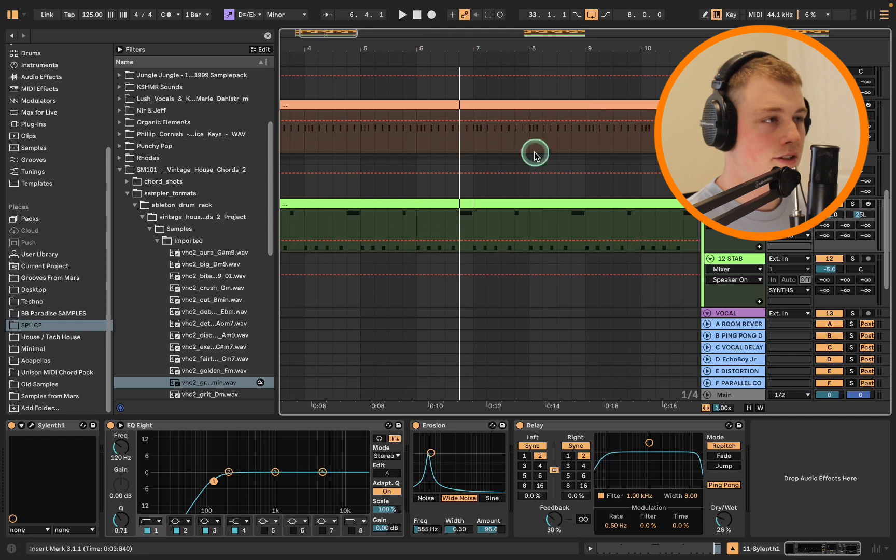
left_click_drag(529, 48, 529, 47)
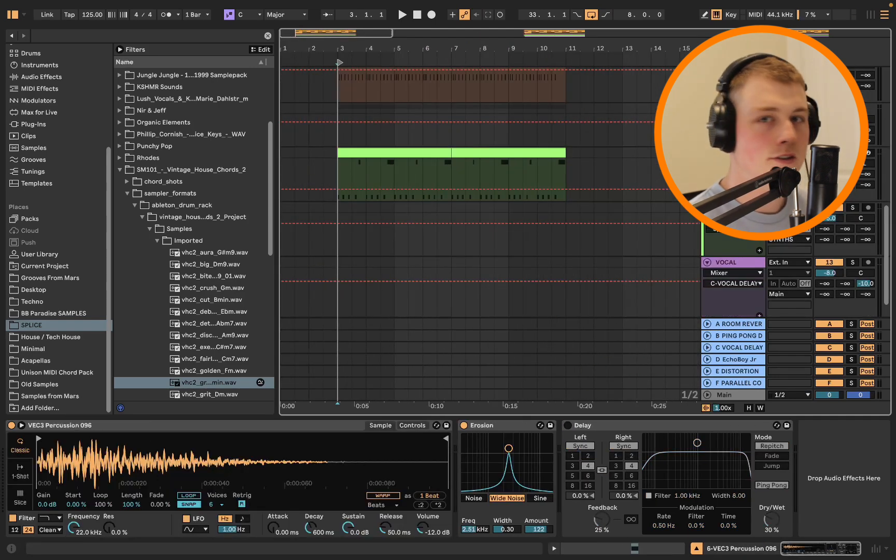
scroll(667, 208, "up", 10)
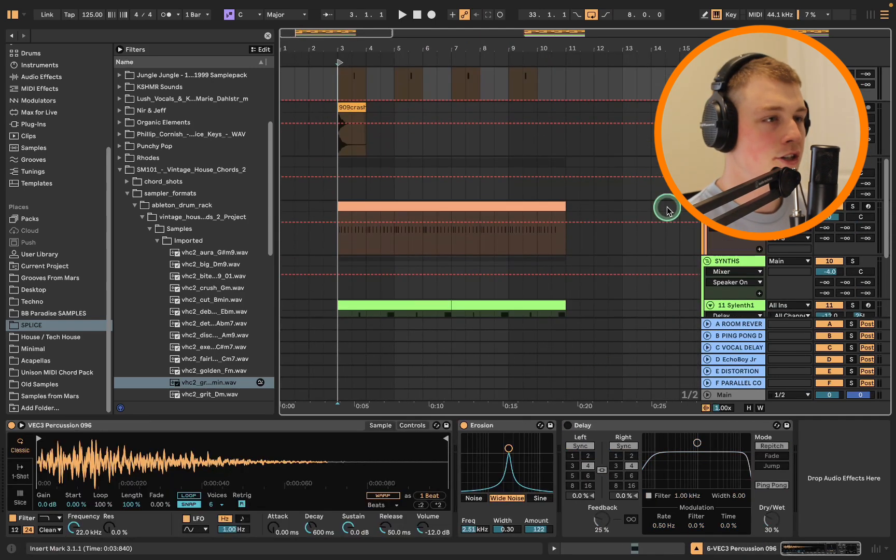
Solo the DRUMS group and bring up the VEC3 Percussion 096 track's devices.
scroll(667, 210, "up", 5)
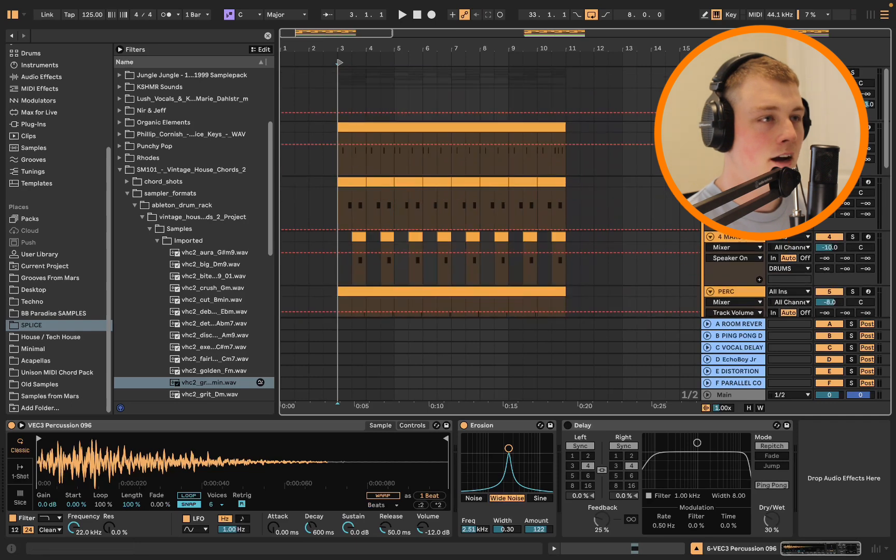
left_click(853, 73)
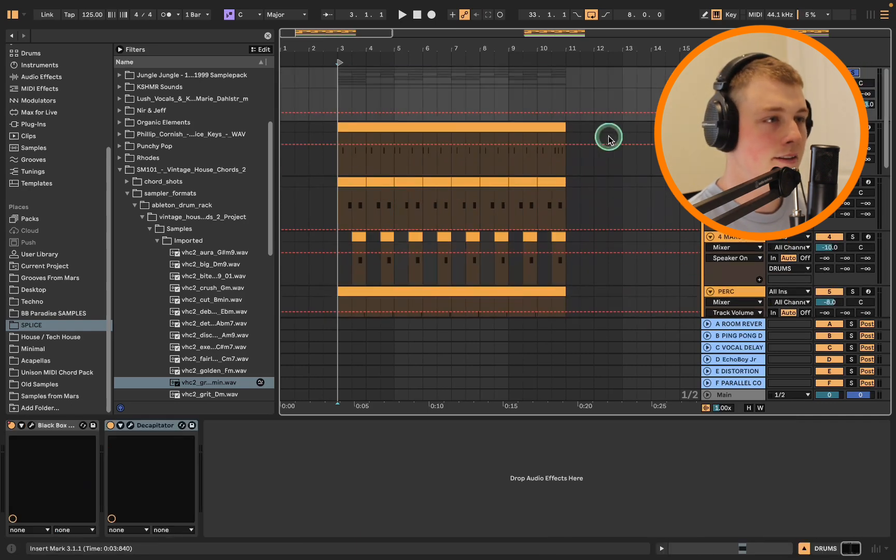
scroll(582, 135, "down", 5)
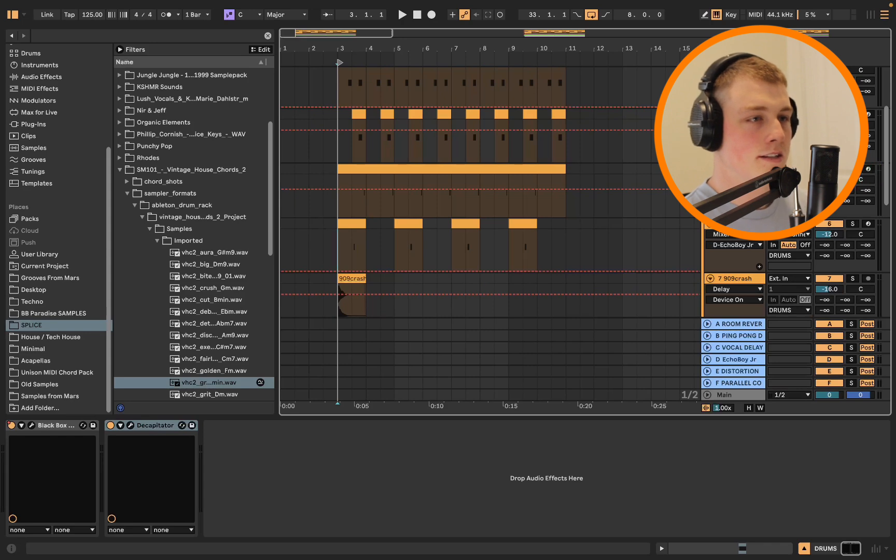
scroll(662, 196, "down", 3)
left_click(661, 195)
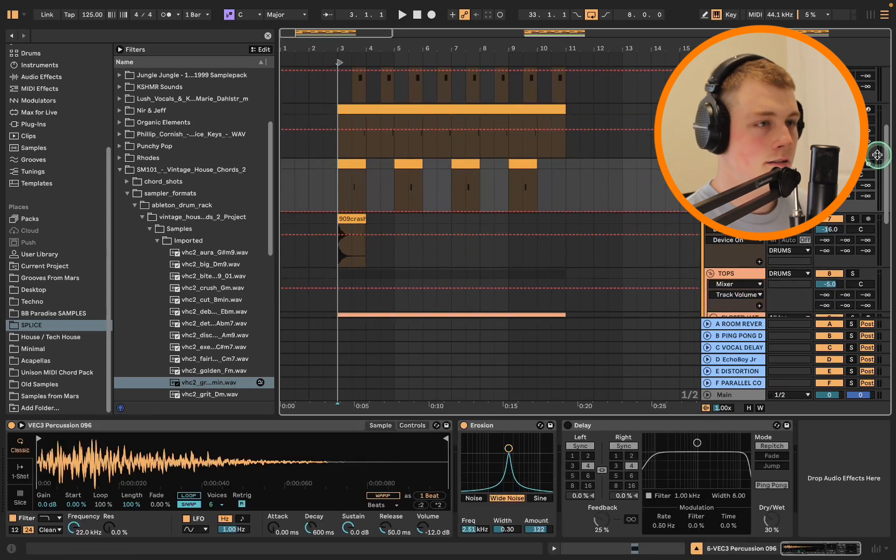
Play the soloed drums, switch on the VEC3 Percussion 096 track's Delay during playback, select its clip at bar 7, and stop.
key("space")
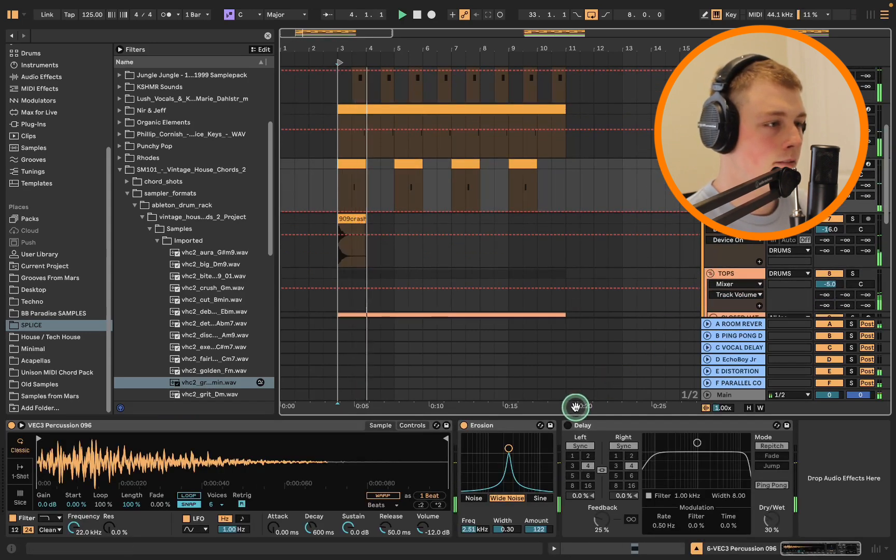
left_click(568, 425)
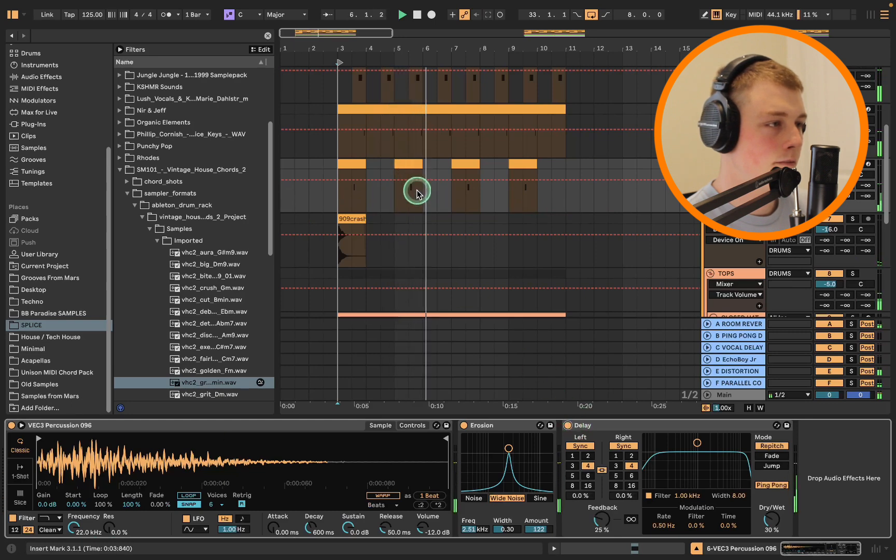
left_click(468, 184)
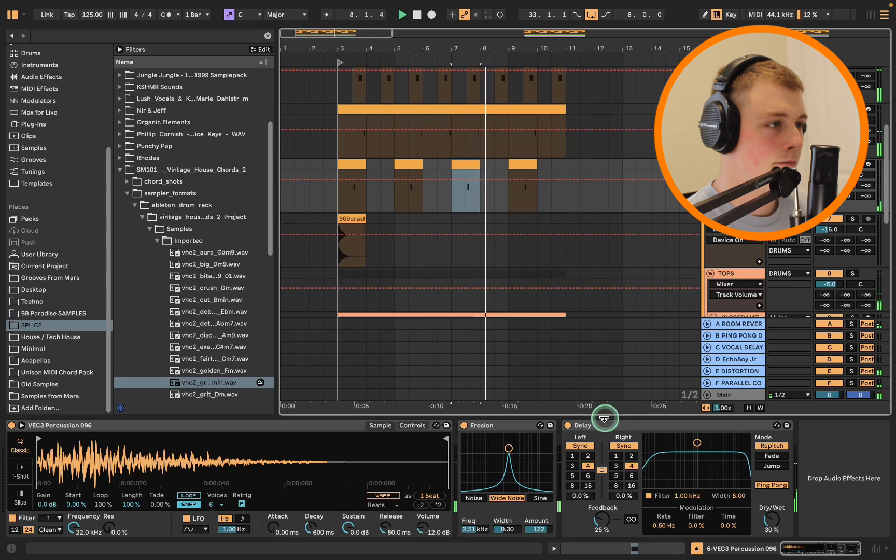
key("space")
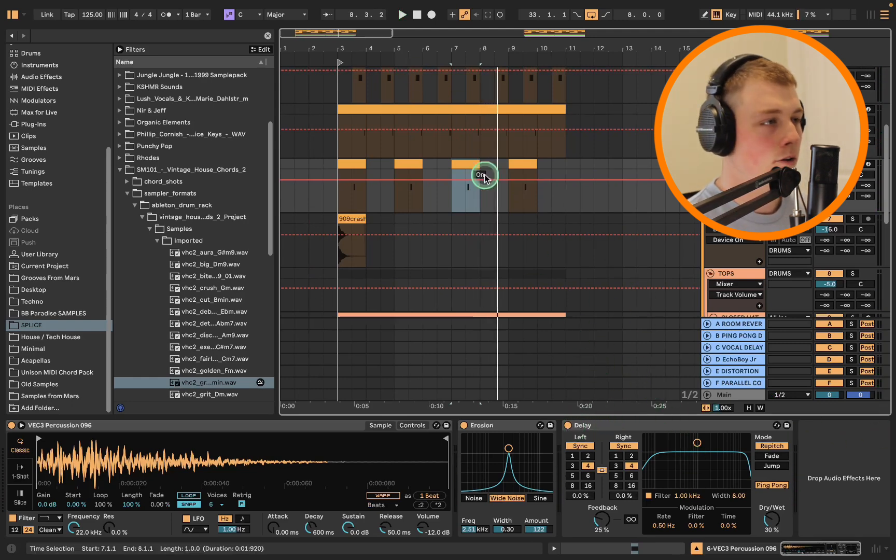
Solo the MARS_VDM snare, PERC and VEC3 Percussion 096 tracks together and play them from bar 7.
left_click_drag(366, 42, 365, 50)
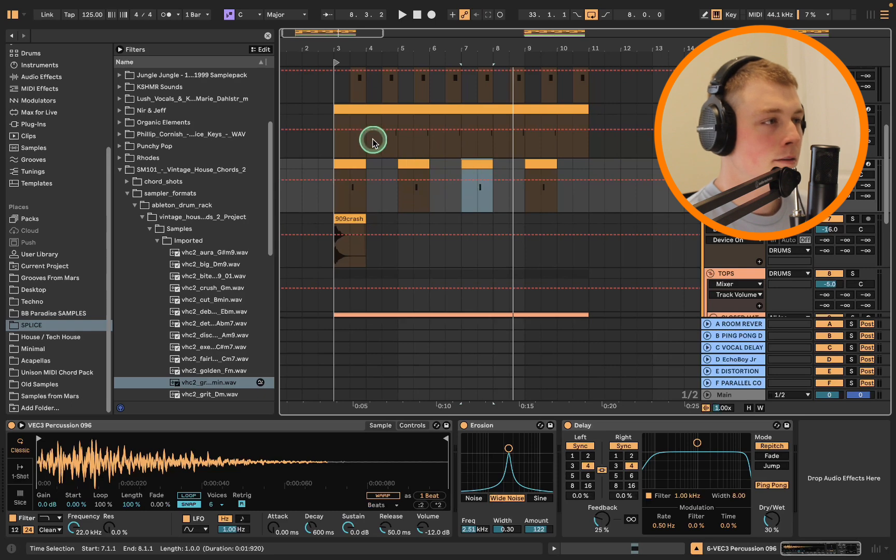
left_click_drag(350, 52, 356, 61)
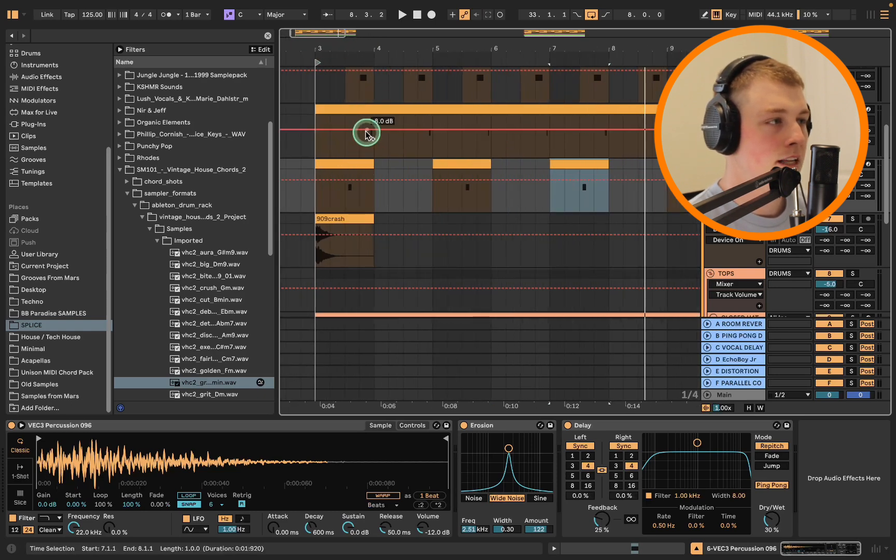
scroll(366, 133, "up", 1)
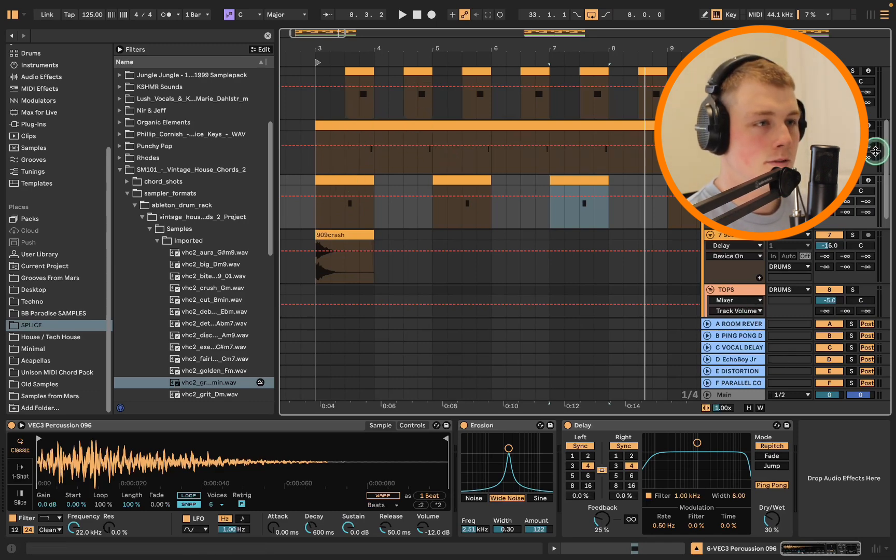
scroll(875, 151, "up", 3)
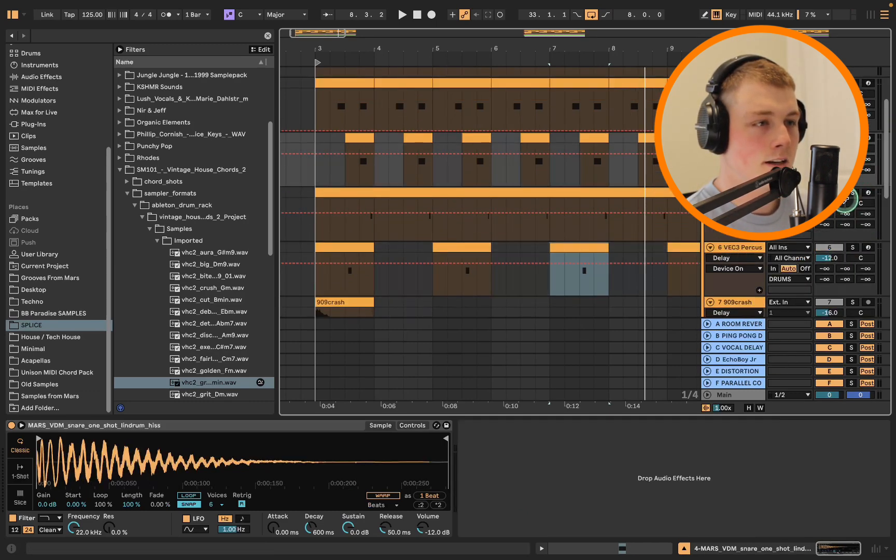
left_click(852, 195)
left_click(853, 247)
key("space")
scroll(538, 250, "down", 2)
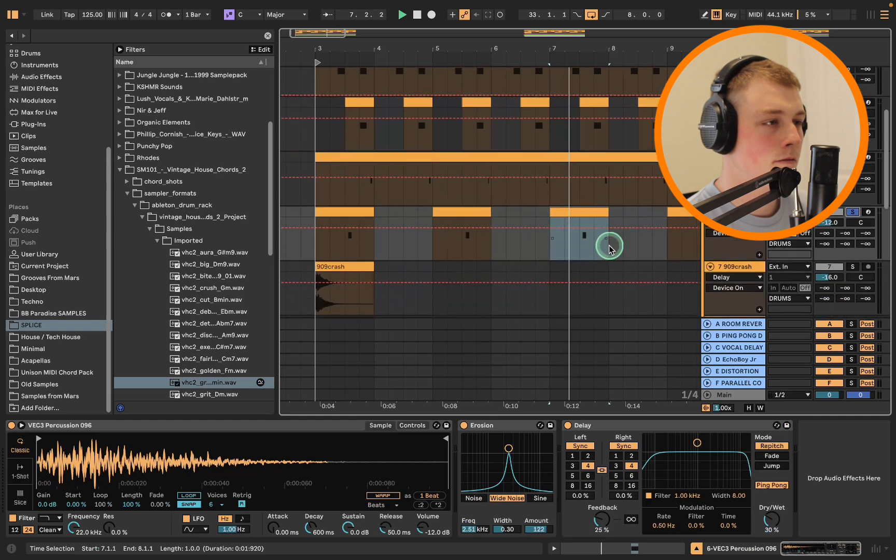
left_click(617, 259)
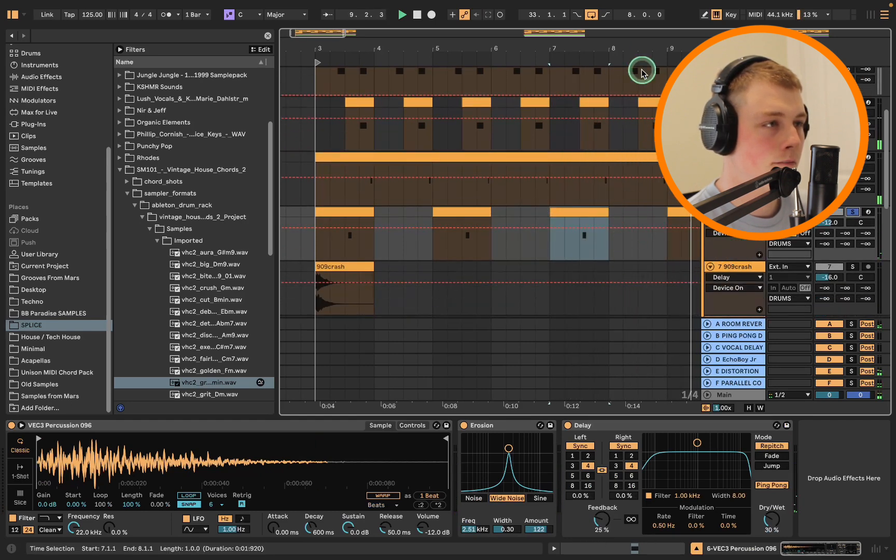
Set the VEC3 Percussion 096 Delay's dry/wet to 50% and restart playback to audition it.
left_click_drag(660, 42, 660, 41)
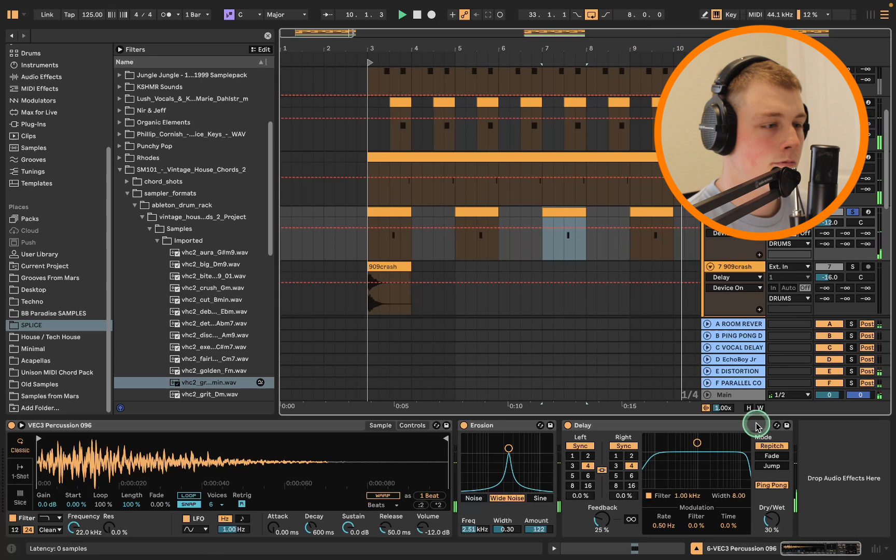
left_click(773, 517)
type("50")
key("Return")
key("space")
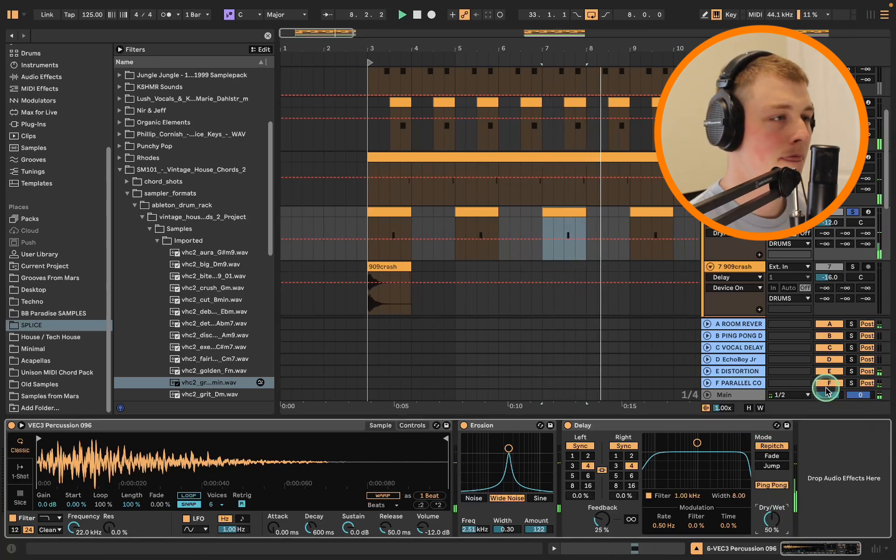
Solo the whole DRUMS group in place of the single tracks and replay from bar 7.
scroll(873, 232, "up", 5)
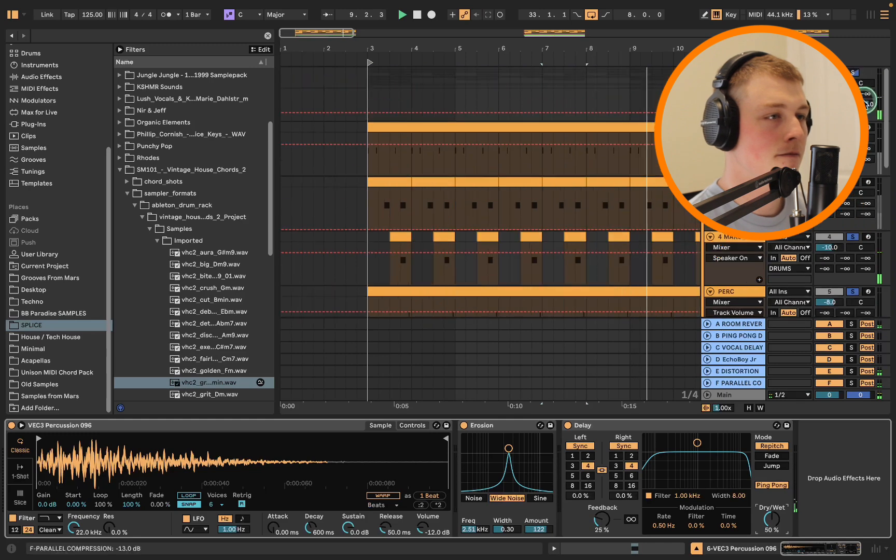
left_click(852, 71)
key("space")
Return to the VEC3 Percussion 096 track's devices, stop playback, and lower its Delay's dry/wet to 20%.
scroll(519, 159, "down", 5)
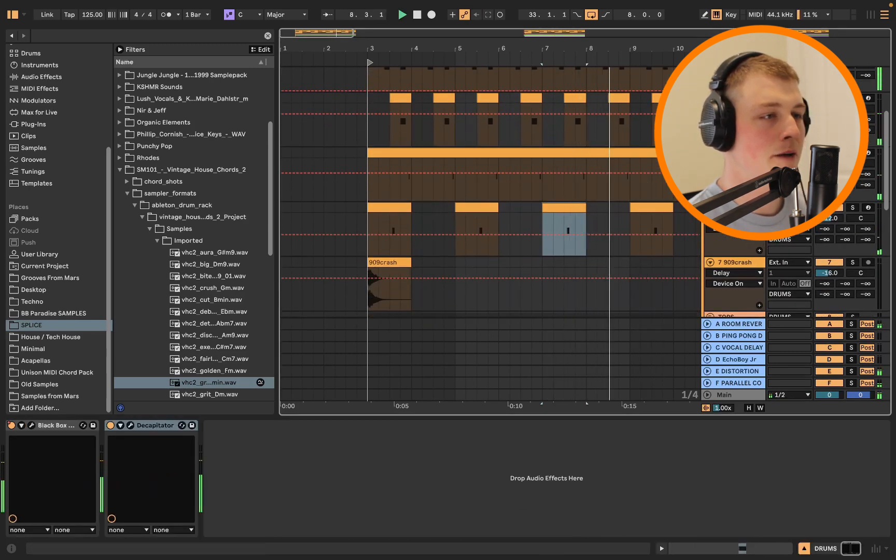
left_click(741, 262)
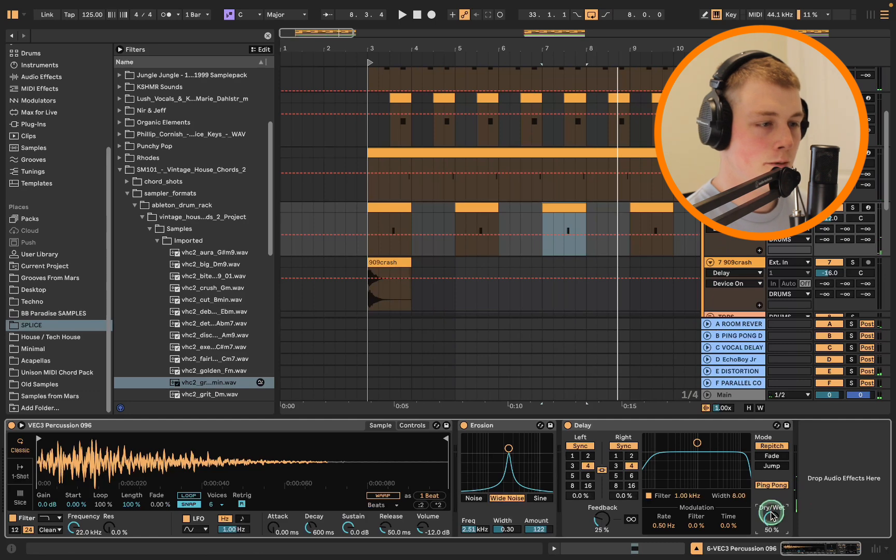
key("space")
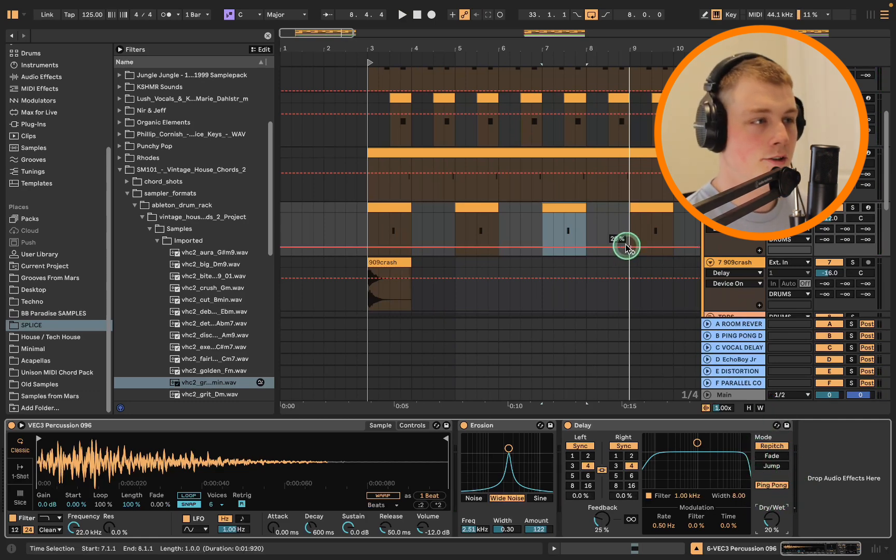
Unsolo the DRUMS group and bring up the 909crash track's Delay.
scroll(627, 248, "up", 2)
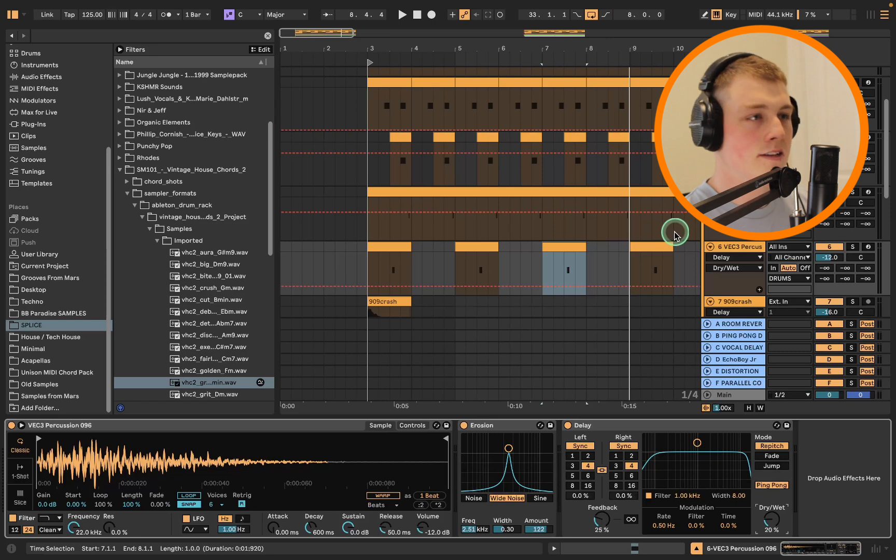
scroll(674, 236, "up", 5)
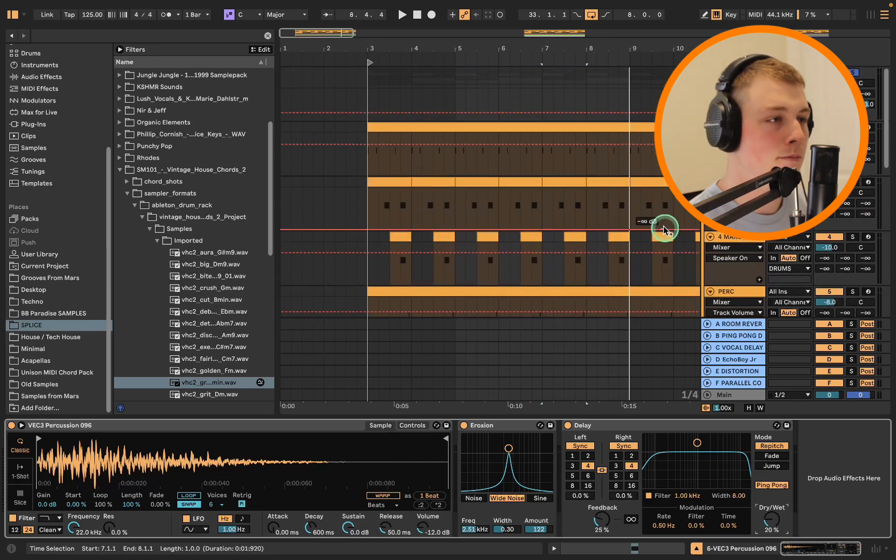
scroll(648, 208, "down", 8)
scroll(641, 209, "down", 1)
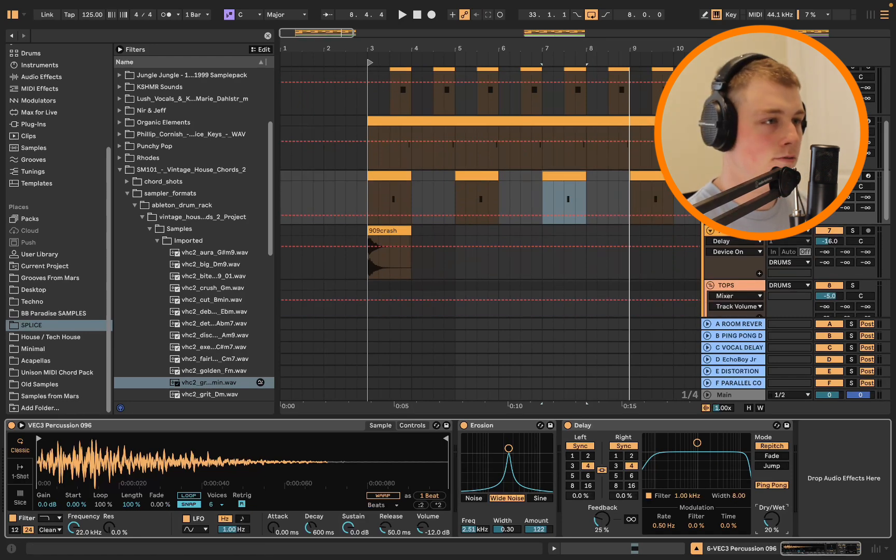
left_click(631, 186)
scroll(631, 188, "down", 5)
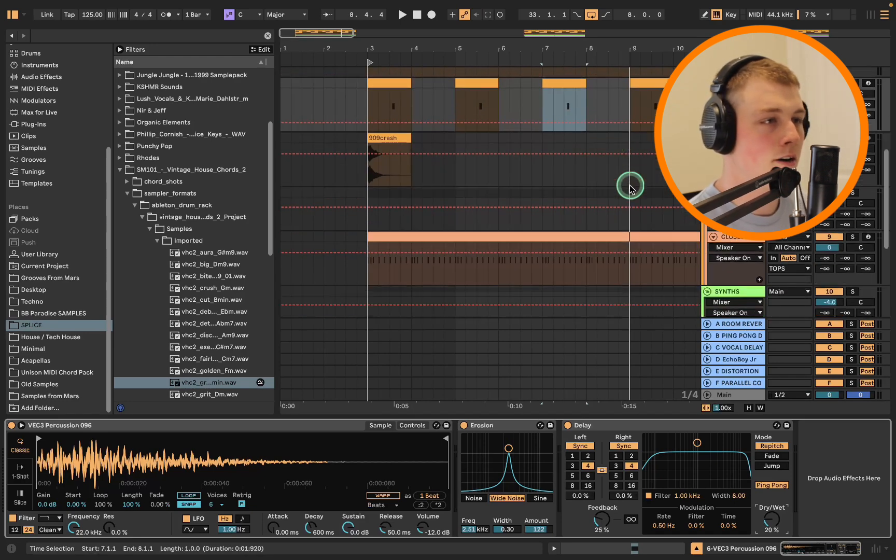
scroll(630, 186, "down", 1)
left_click(555, 160)
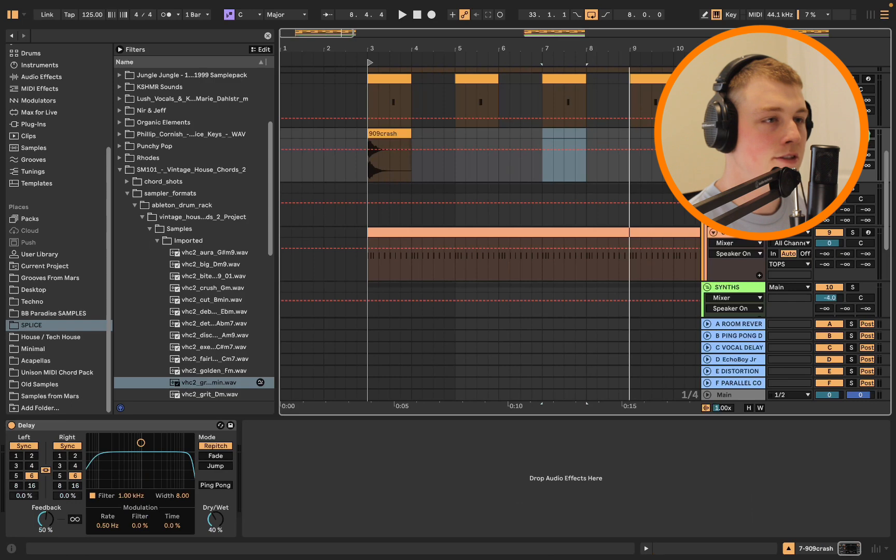
Select the 909crash clip at bar 3 and play the arrangement from there.
left_click(400, 130)
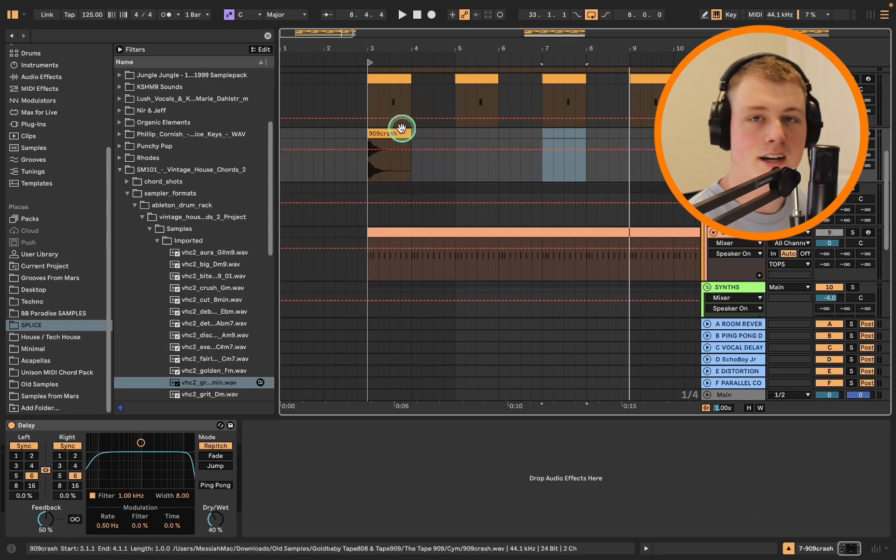
left_click(402, 129)
left_click_drag(572, 50, 534, 49)
key("space")
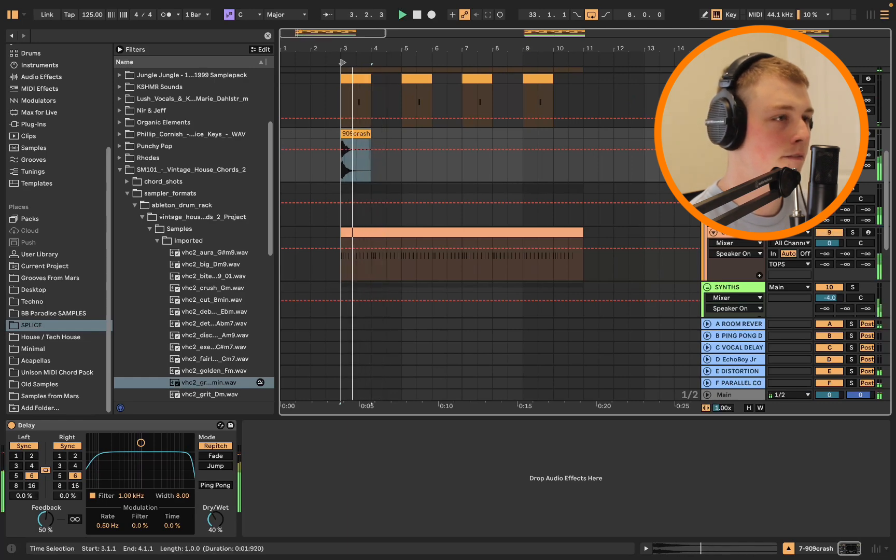
key("shift+Tab")
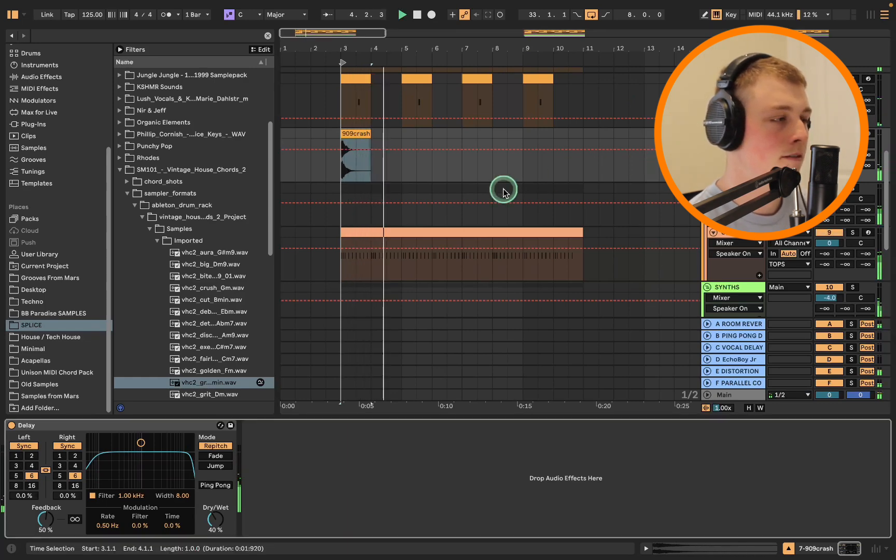
Compare the 909crash with its Delay bypassed and switched back on by replaying from bar 3.
left_click(11, 425)
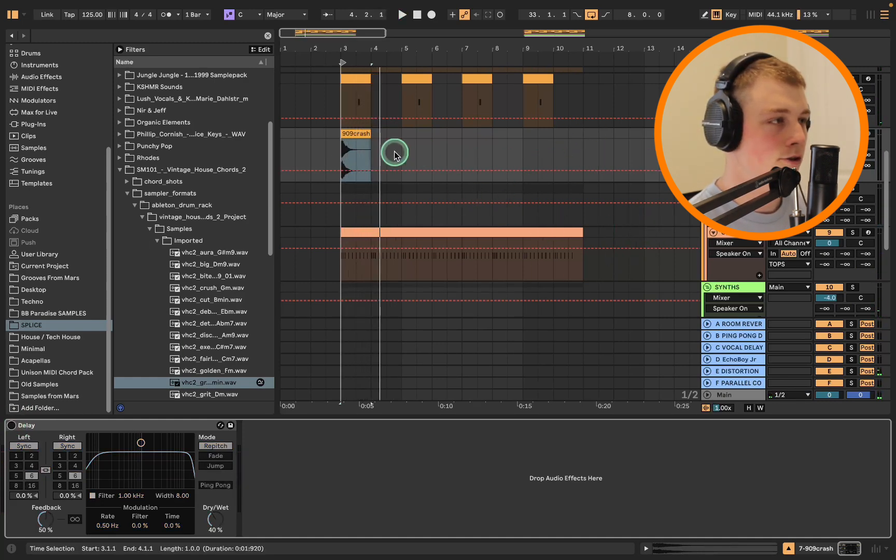
left_click(11, 425)
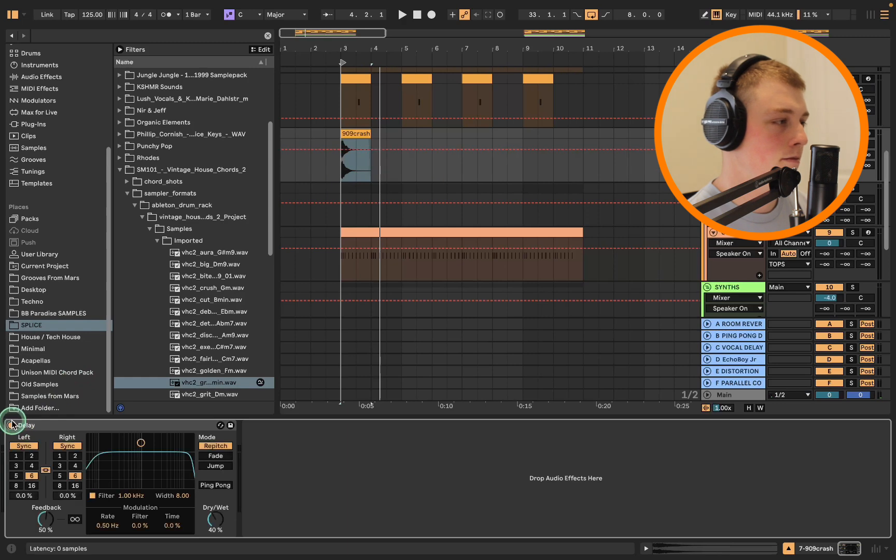
left_click(334, 212)
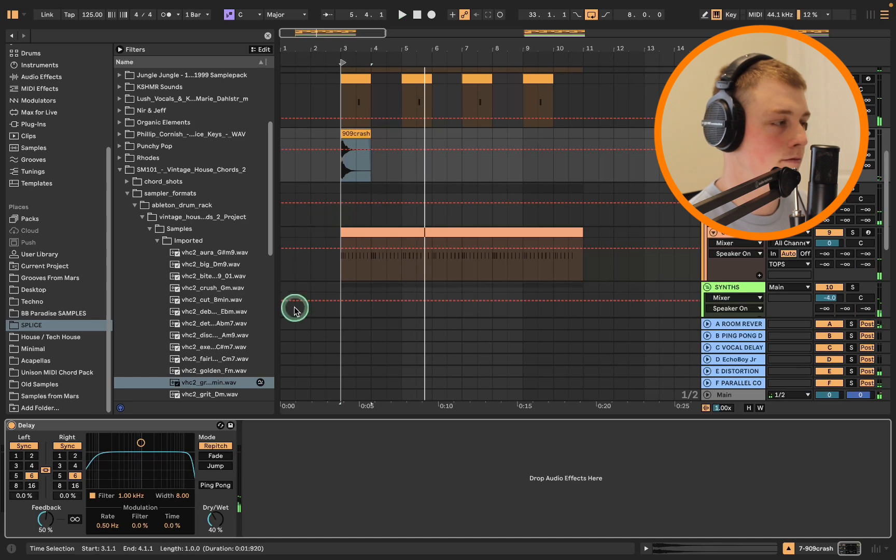
Switch the VOCAL track's Delay on and back off in the section starting at bar 33.
scroll(300, 260, "up", 2)
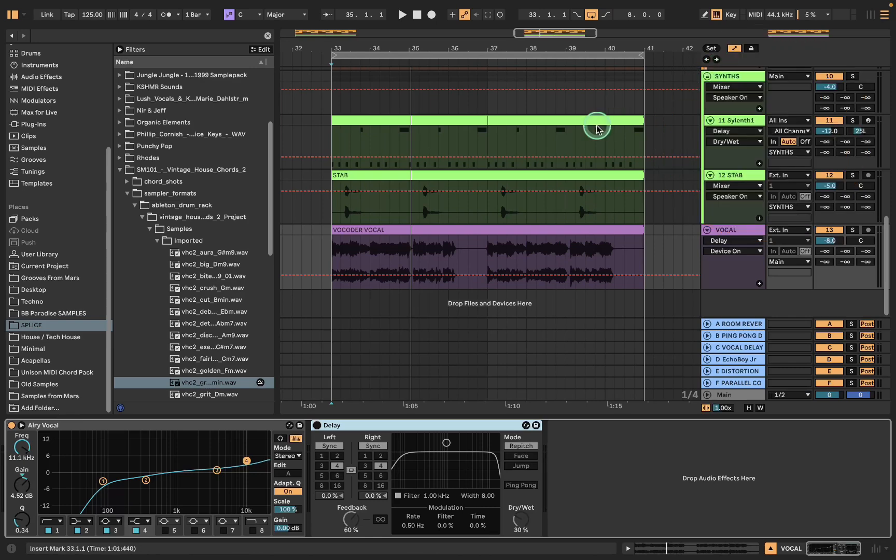
left_click(733, 49)
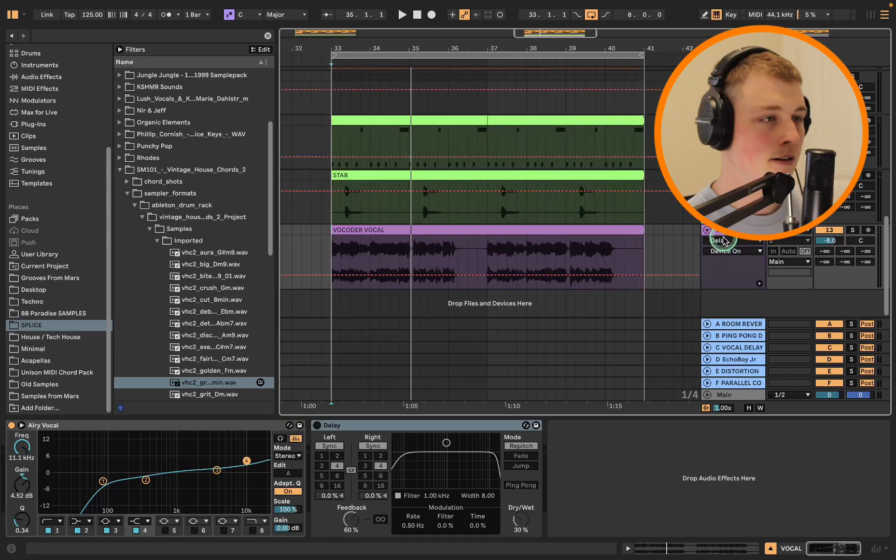
left_click(318, 426)
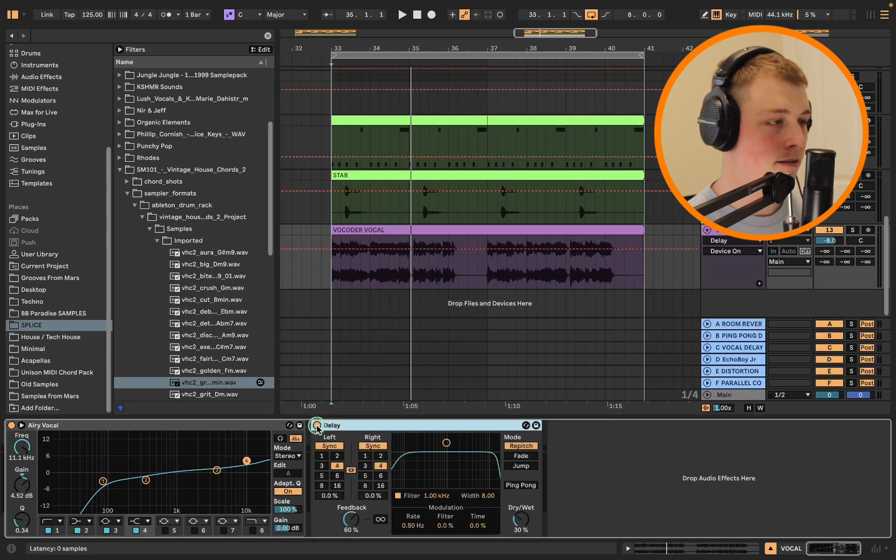
left_click(317, 426)
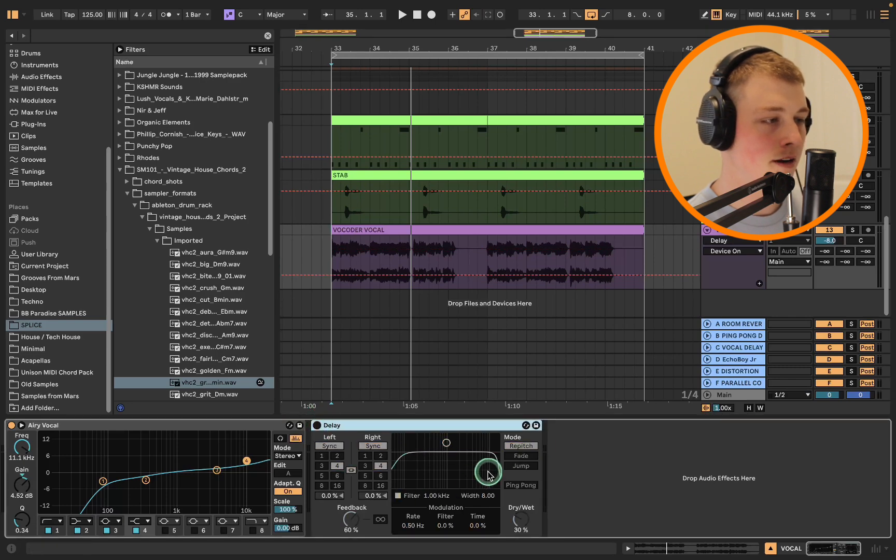
Turn the VOCAL track's Delay on and show its Dry/Wet automation, followed by its Feedback automation, in the arrangement.
left_click(316, 426)
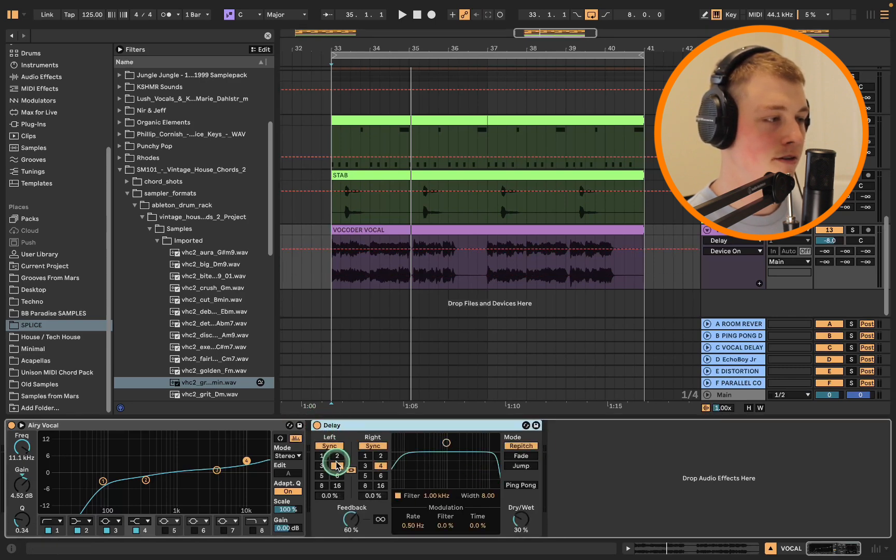
left_click(727, 243)
left_click(727, 244)
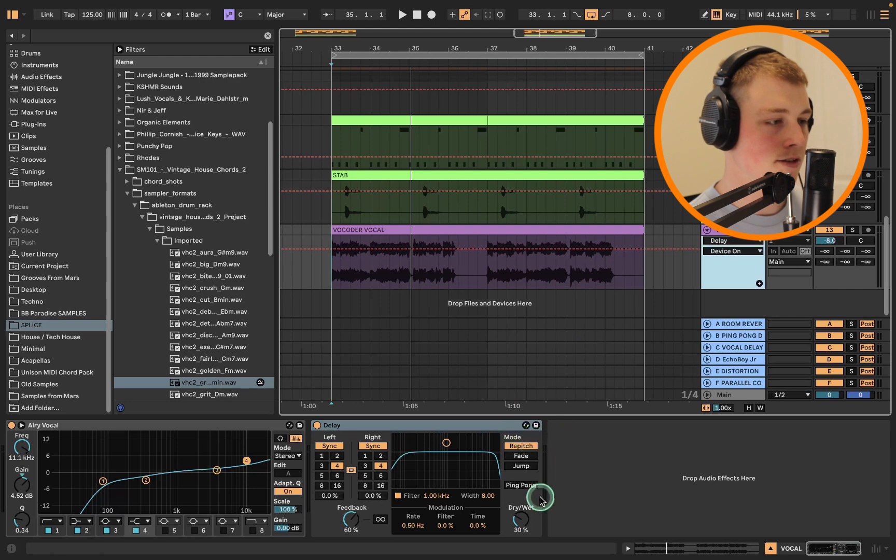
left_click(529, 527)
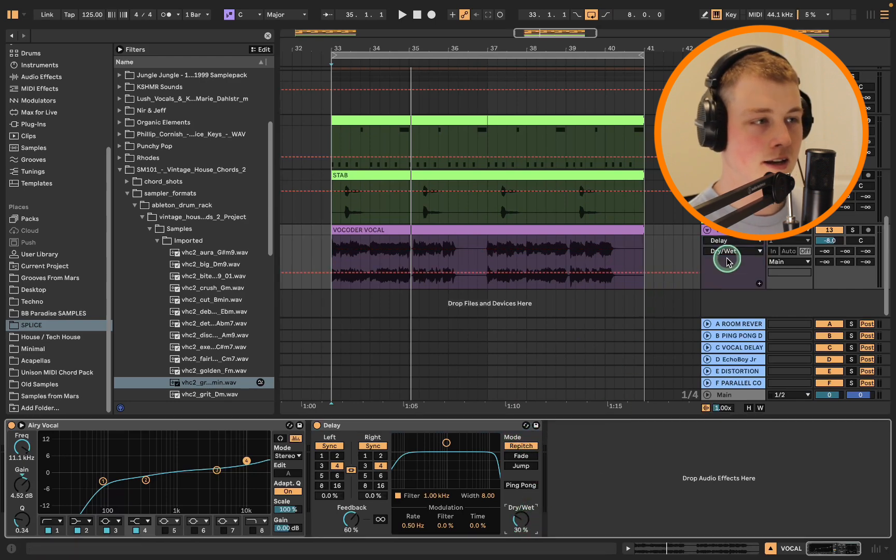
left_click(353, 519)
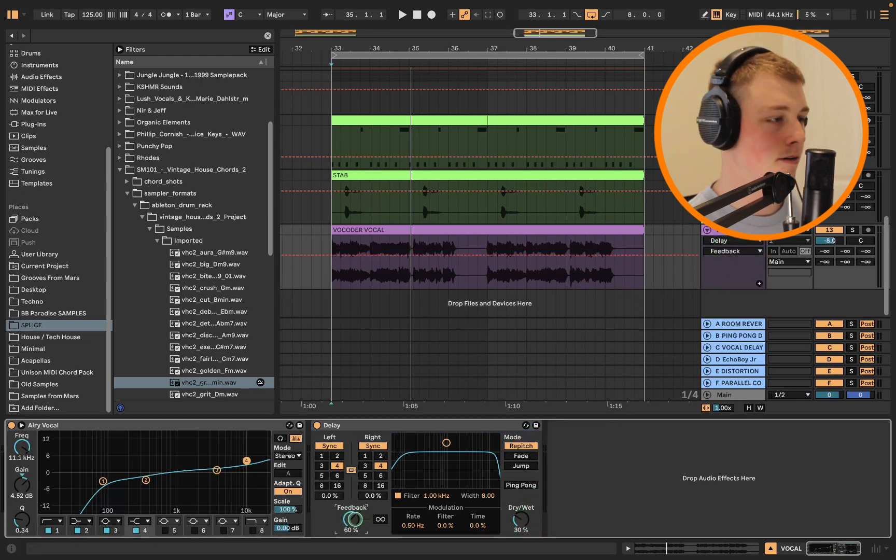
Examine the list of automatable Delay parameters on the VOCAL track and return the lane to Dry/Wet.
left_click(719, 242)
left_click(731, 273)
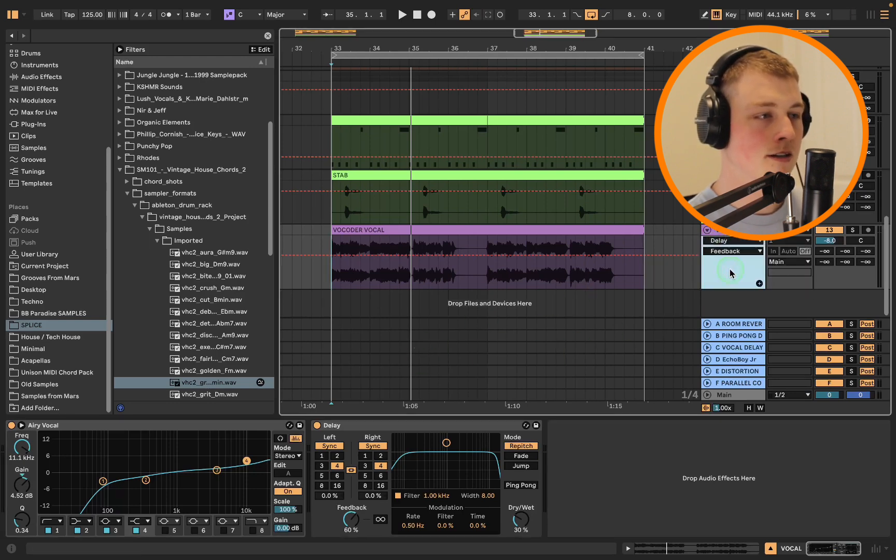
left_click(736, 251)
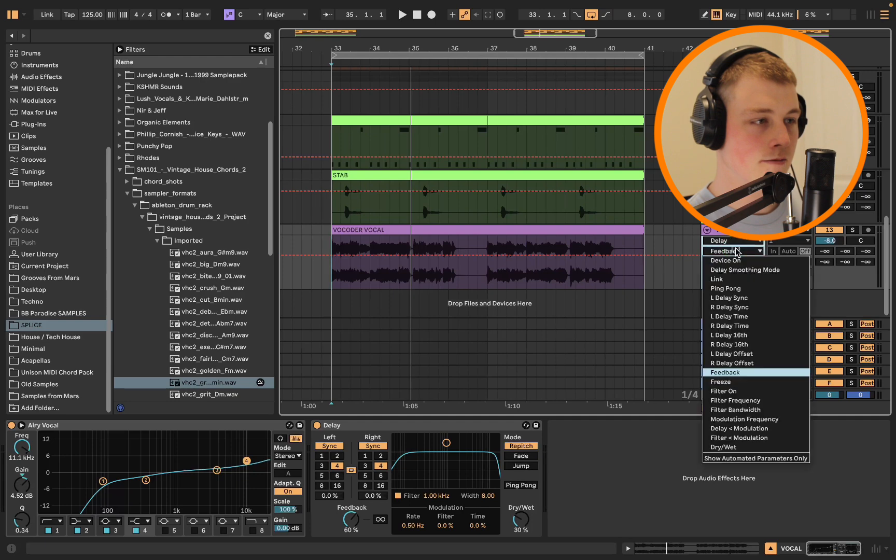
left_click(685, 280)
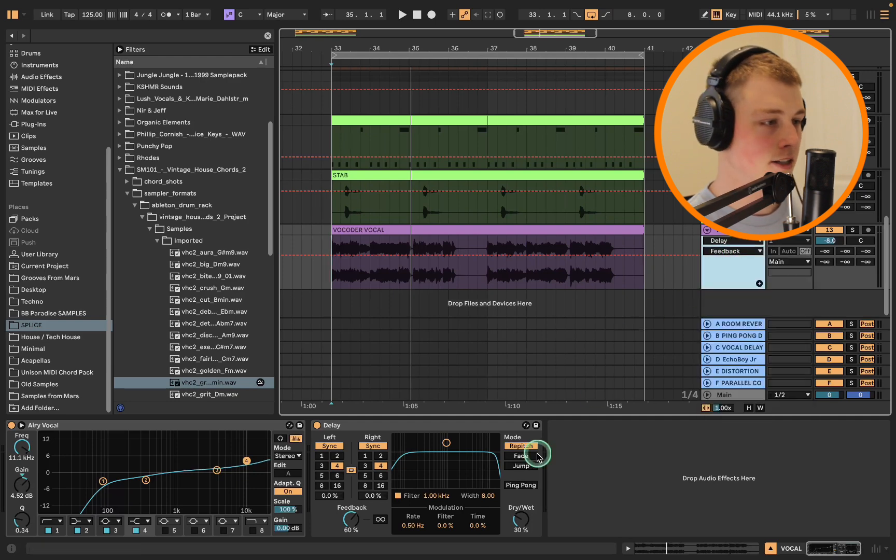
left_click(512, 522)
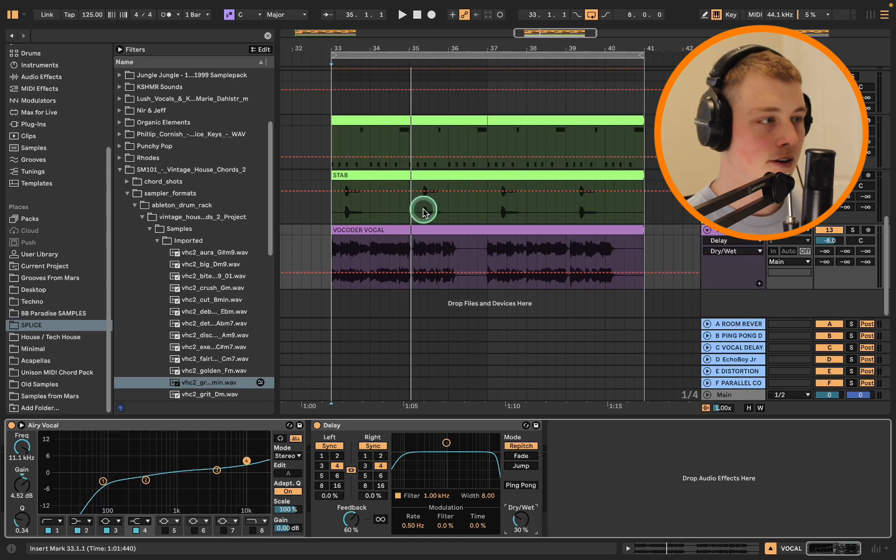
Bypass the VOCAL track's Delay, solo the track and play the vocal dry from bar 33.
left_click(317, 425)
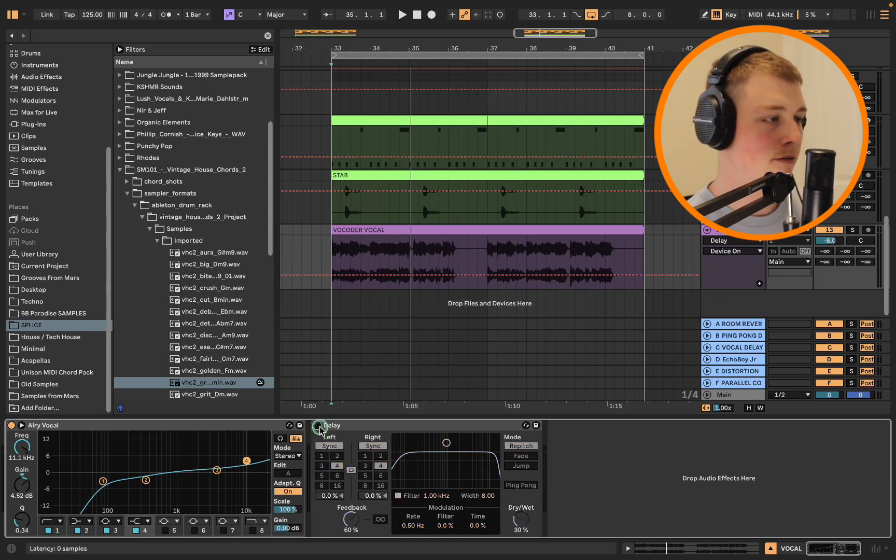
left_click(845, 232)
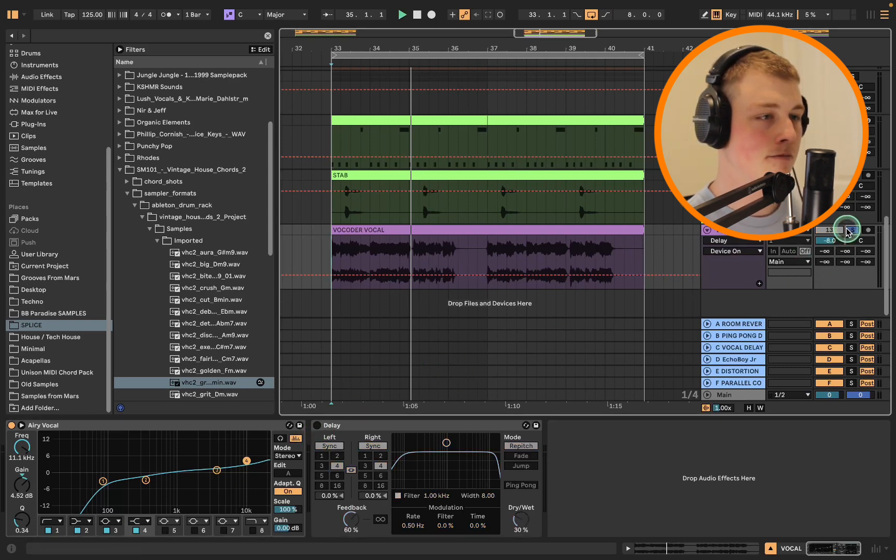
key("space")
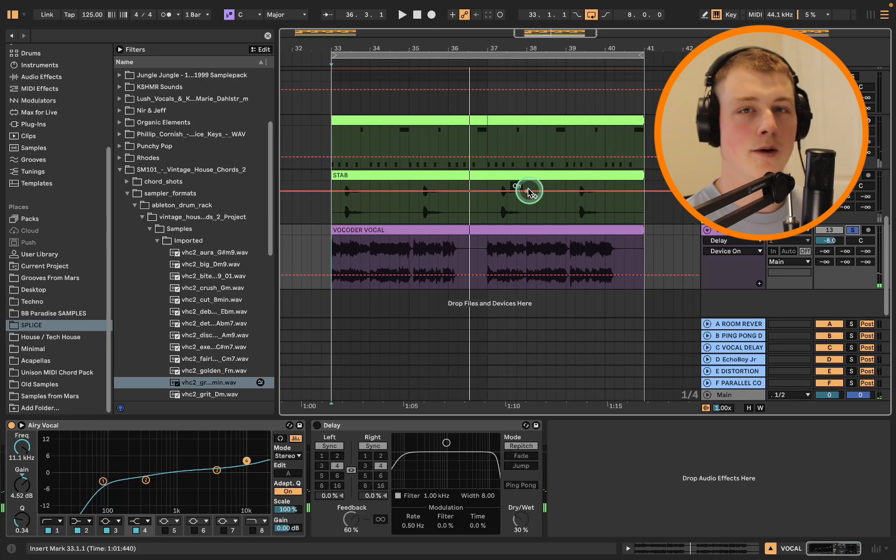
Enable the Delay and automate its Device On parameter to go from off to on shortly before bar 36.
left_click(317, 425)
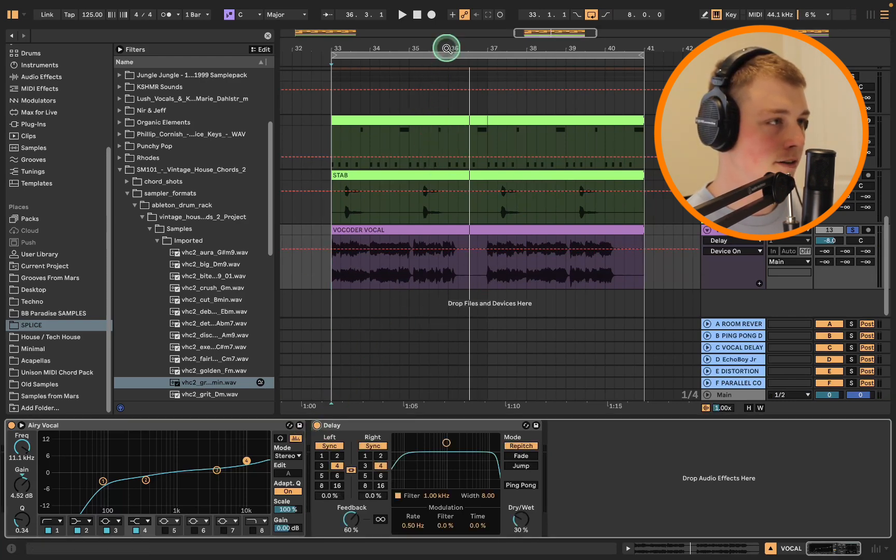
left_click_drag(446, 49, 445, 51)
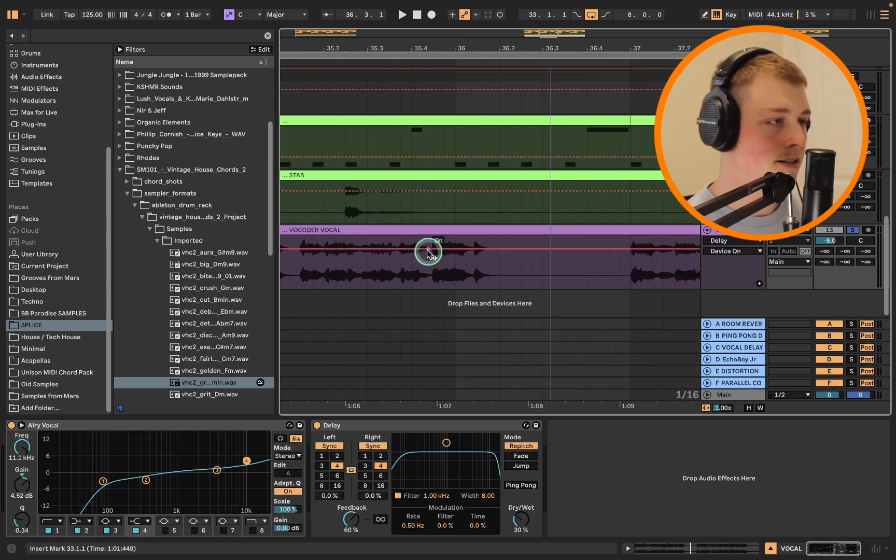
left_click_drag(427, 252, 424, 276)
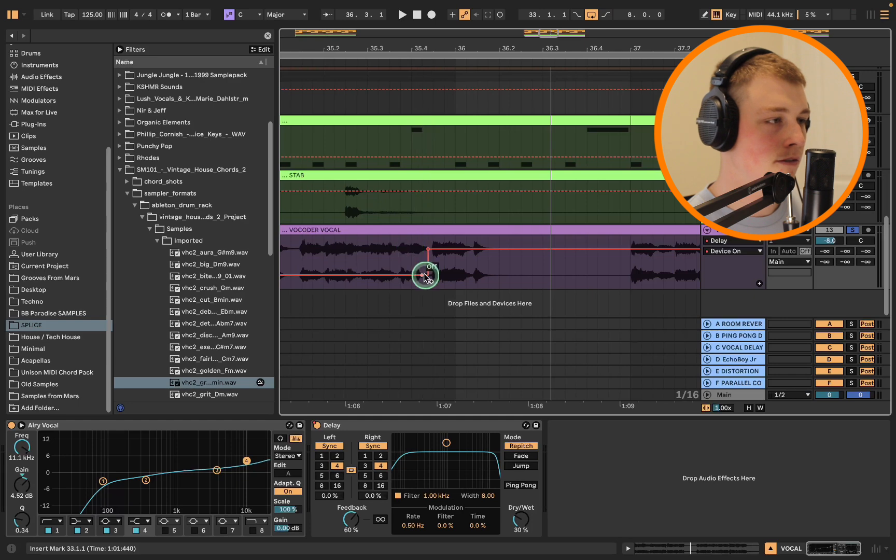
Automate the vocal's Delay to switch off again just before bar 37, where the second phrase begins.
left_click_drag(430, 48, 516, 45)
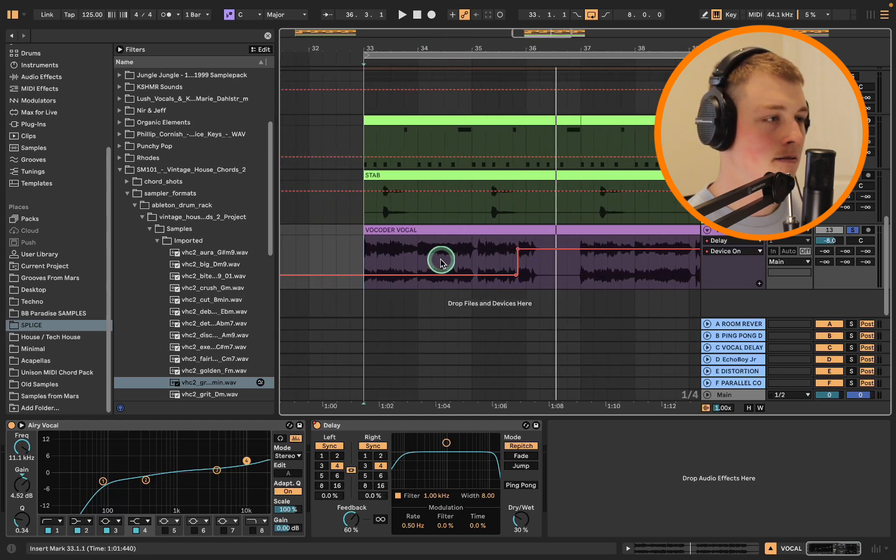
left_click_drag(538, 52, 538, 50)
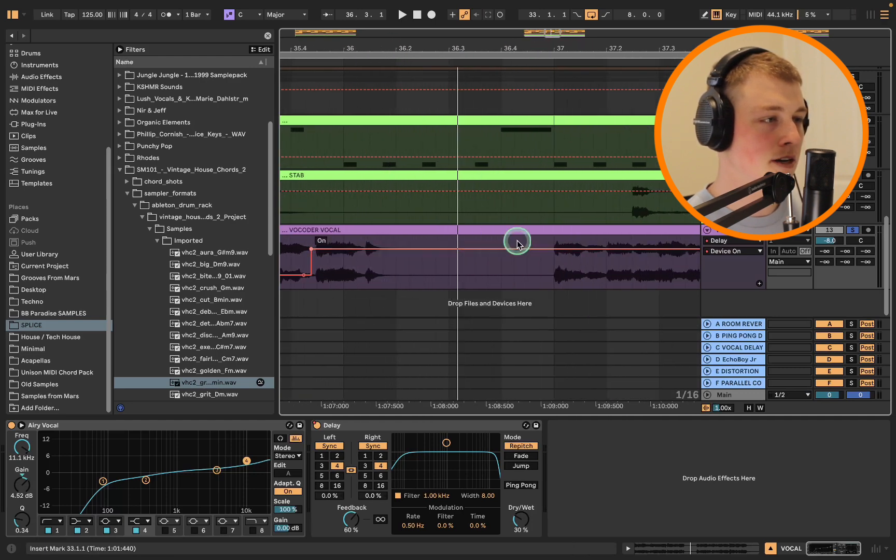
left_click(549, 247)
left_click_drag(563, 249, 546, 279)
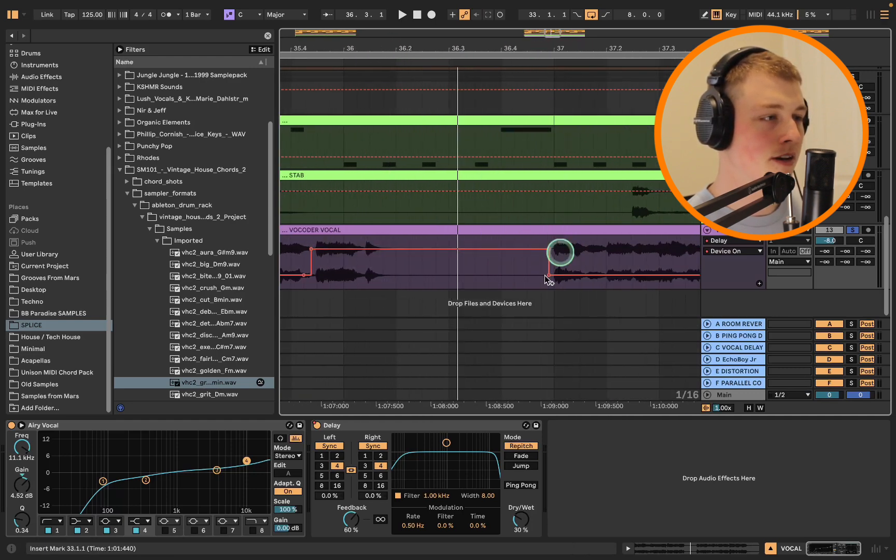
left_click_drag(580, 40, 578, 41)
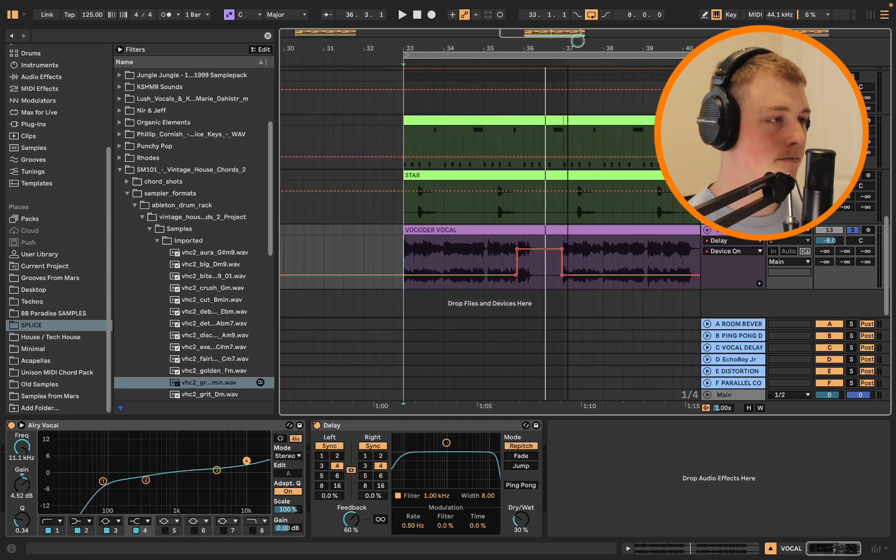
Select the VOCODER VOCAL clip and play it from bar 33 to hear the automated Delay.
left_click(440, 227)
key("space")
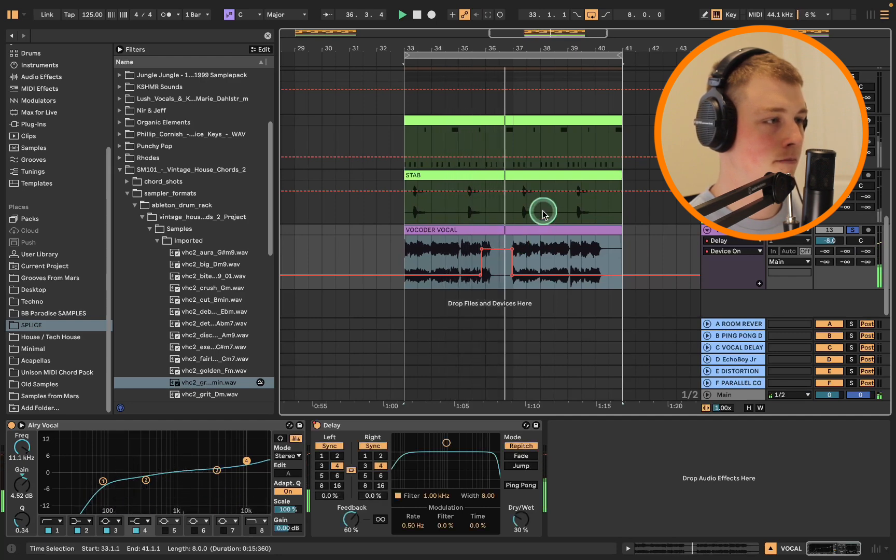
key("space")
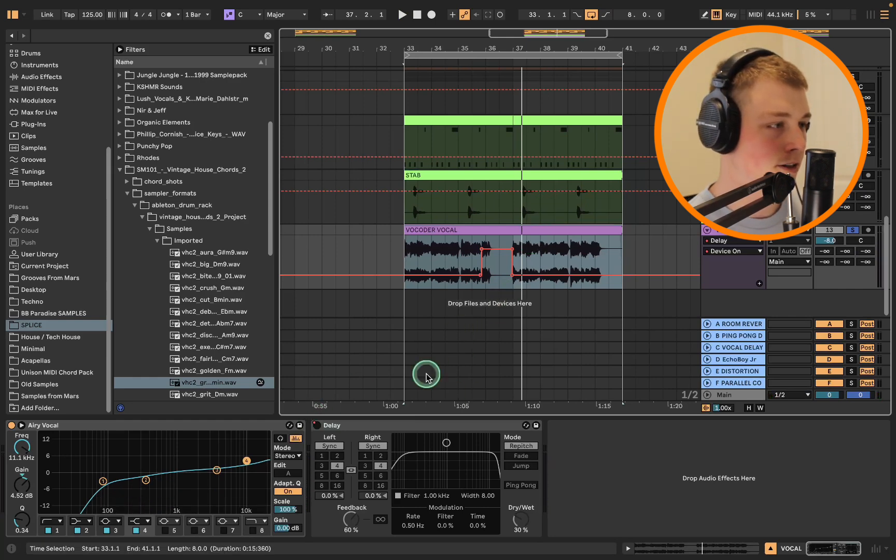
Delete the Delay's Device On automation and play the vocal from bar 33 with the Delay on throughout.
right_click(318, 426)
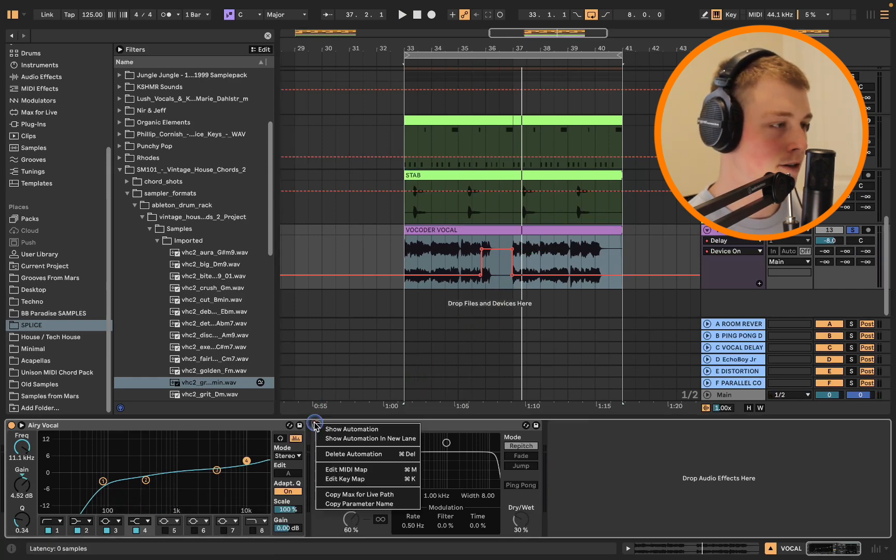
left_click(374, 454)
key("space")
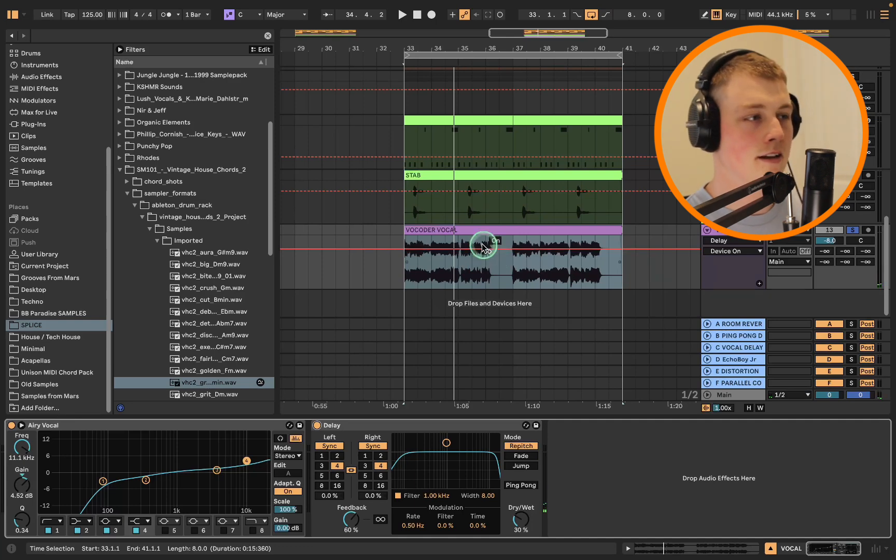
Automate the vocal's Delay to turn on just before bar 36, off just before bar 37, and on again just before bar 40.
left_click_drag(485, 46, 490, 130)
scroll(496, 193, "up", 5)
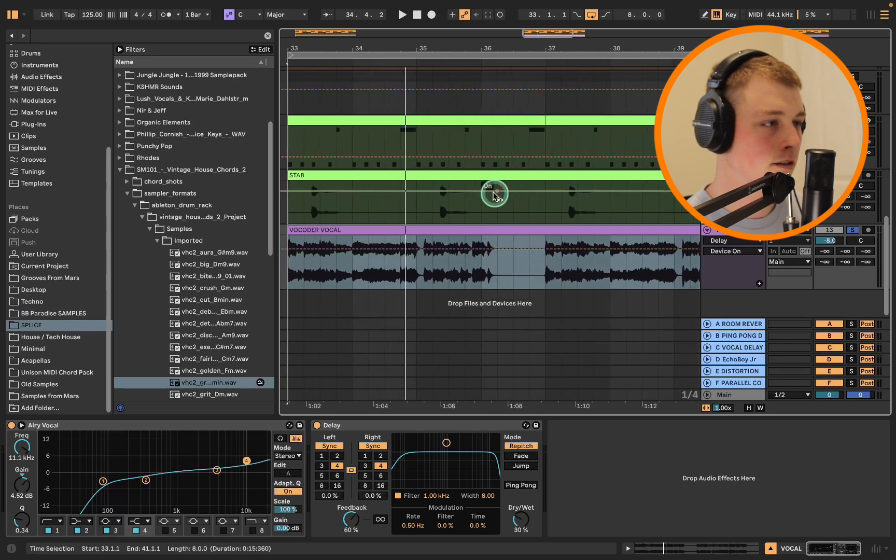
scroll(447, 241, "up", 3)
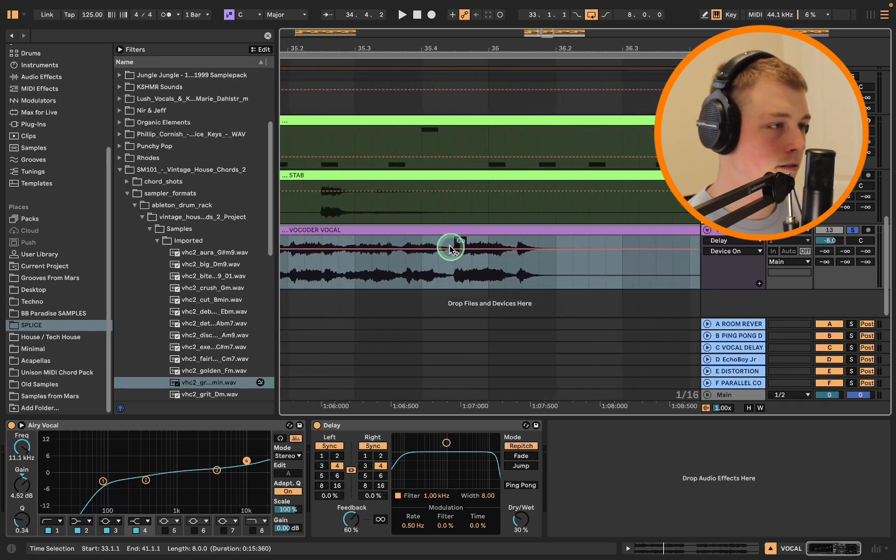
scroll(476, 241, "down", 8)
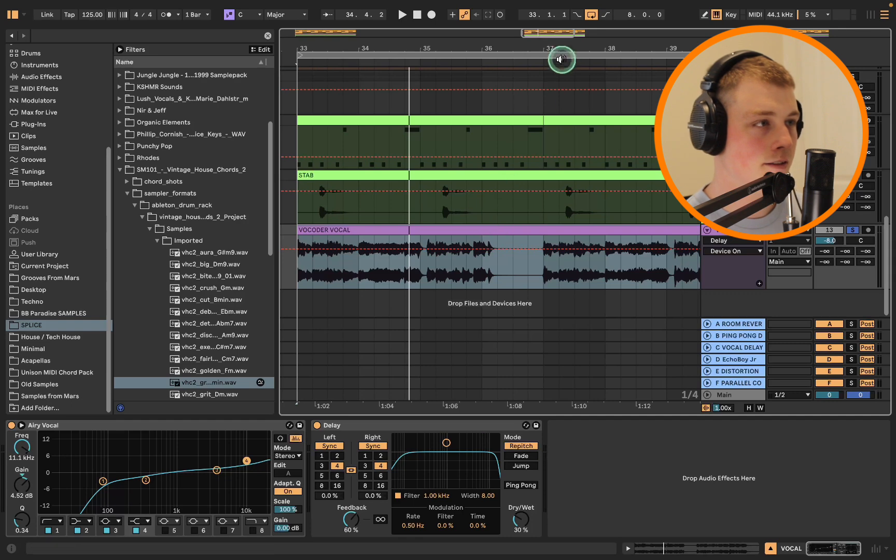
left_click_drag(572, 48, 514, 44)
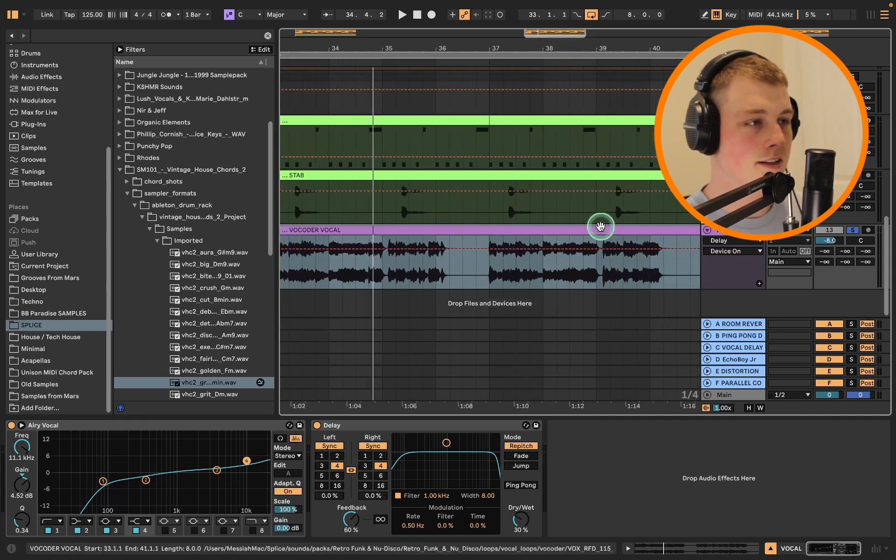
left_click_drag(406, 48, 530, 208)
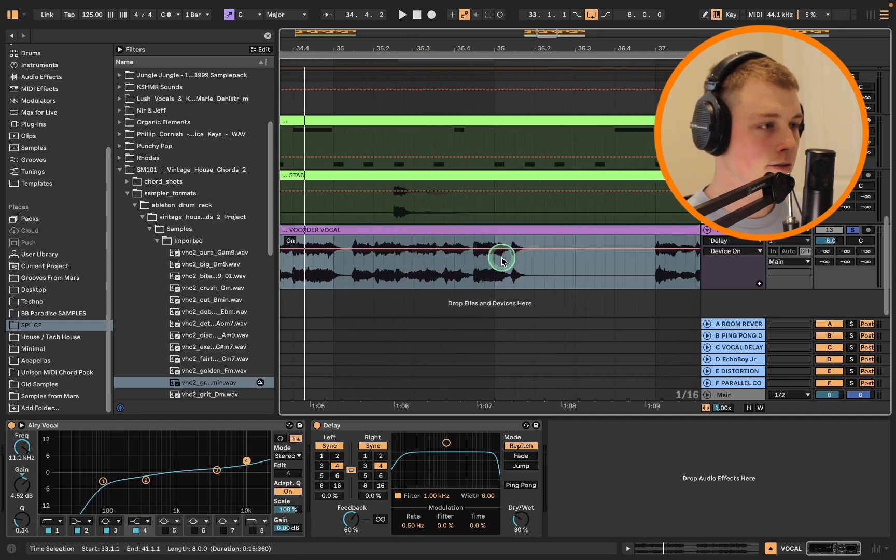
left_click(469, 249)
left_click_drag(450, 252, 468, 277)
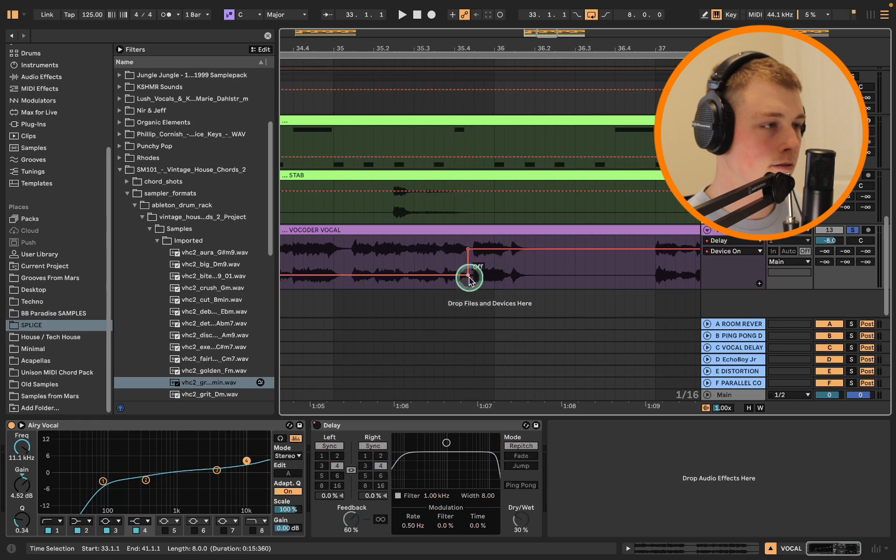
scroll(561, 212, "down", 5)
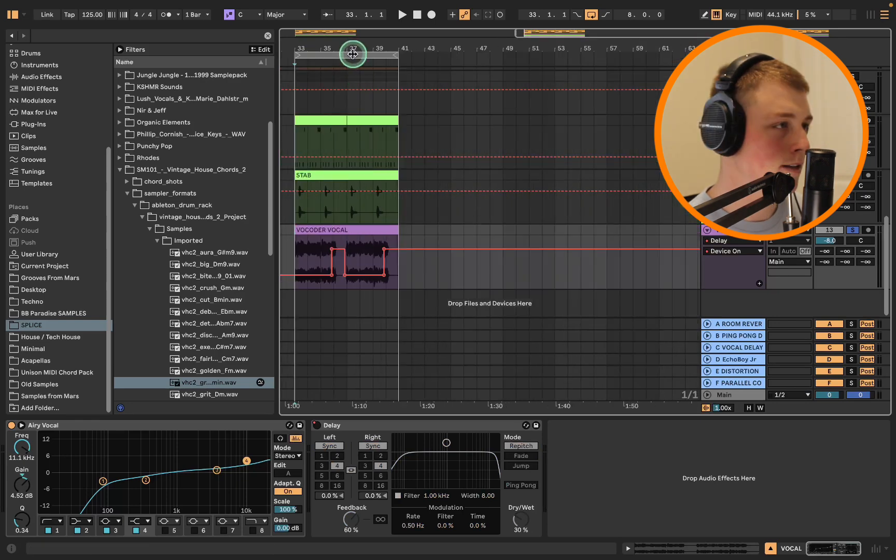
Select the VOCODER VOCAL clip, play it from bar 33 with the Delay automation, and unsolo the VOCAL track.
double_click(353, 55)
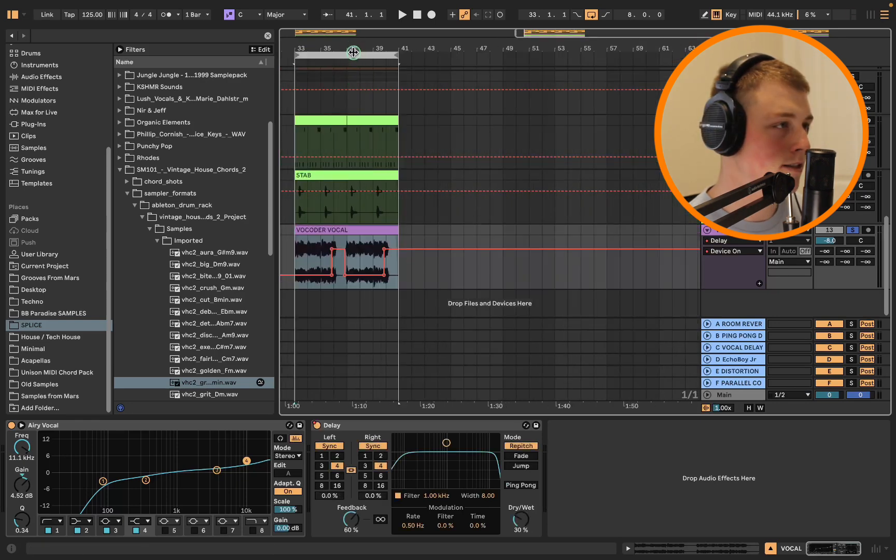
left_click_drag(367, 44, 420, 46)
left_click(386, 234)
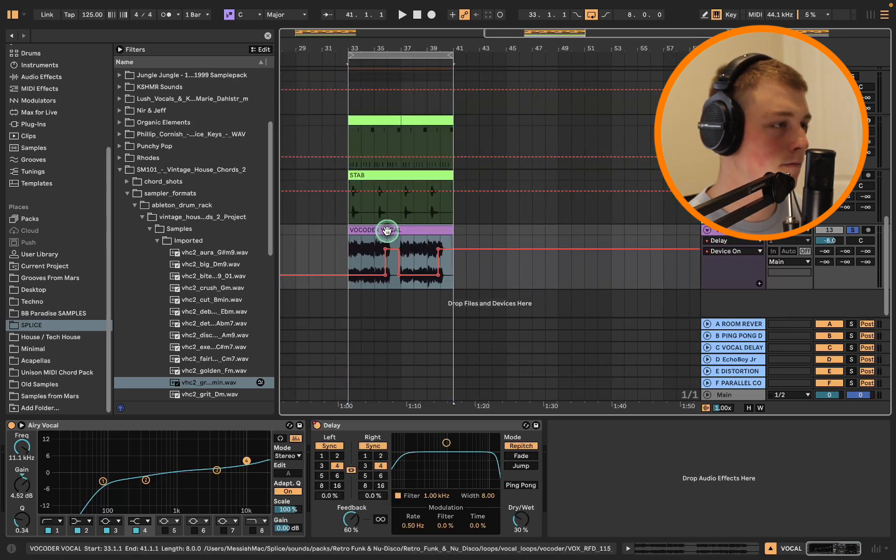
key("space")
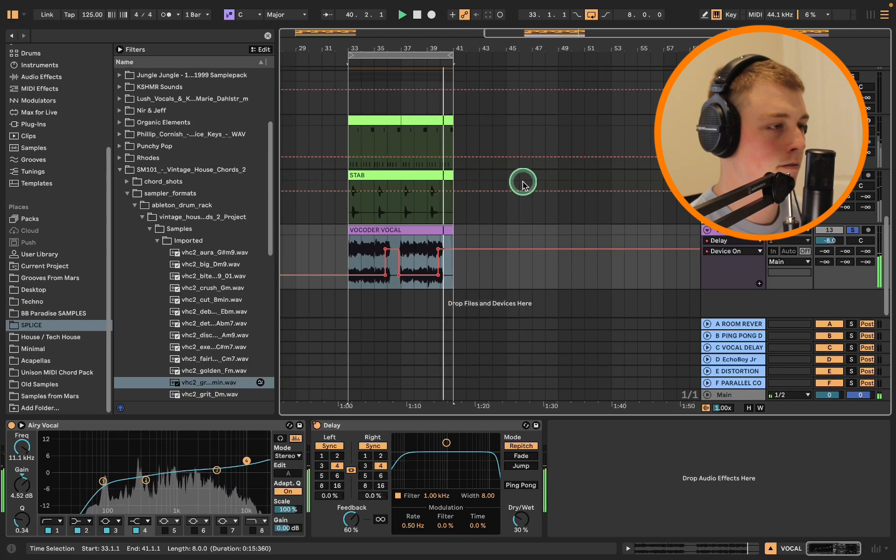
key("space")
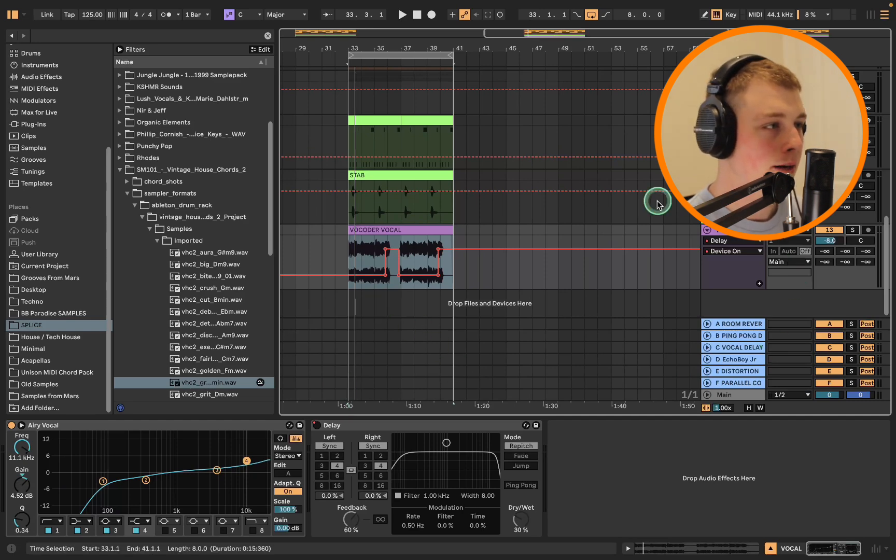
Select the STAB clip's section to bring up that track's Delay.
left_click(548, 220)
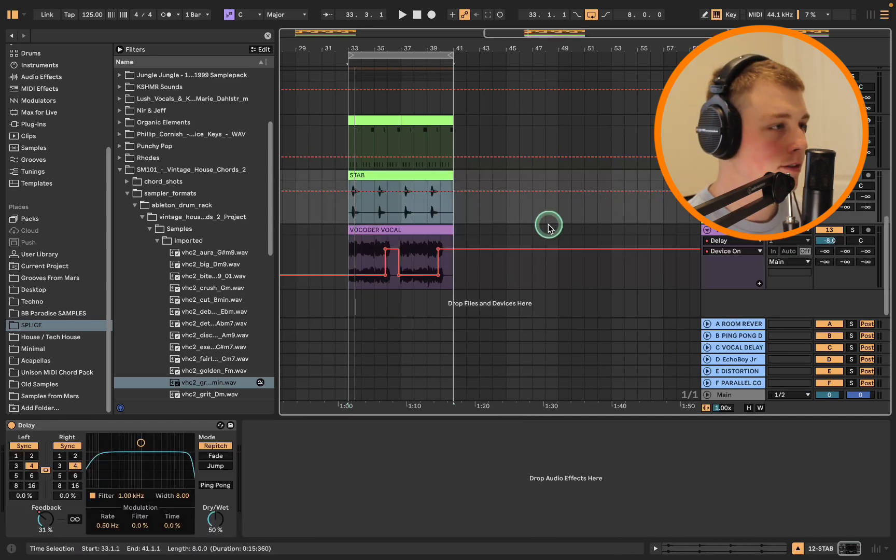
left_click(252, 439)
scroll(482, 231, "down", 1)
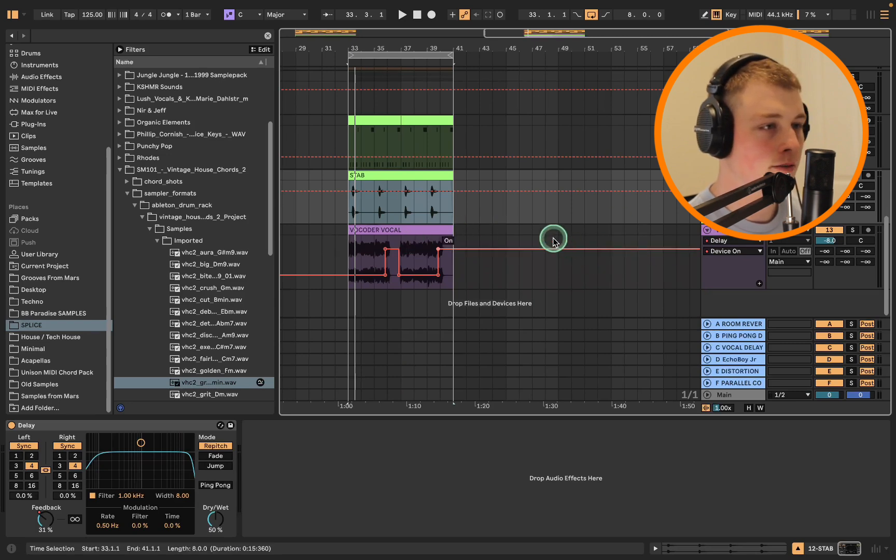
Mute the VOCAL track and play the STAB section from bar 33 with the stab's Delay turned off.
left_click(840, 234)
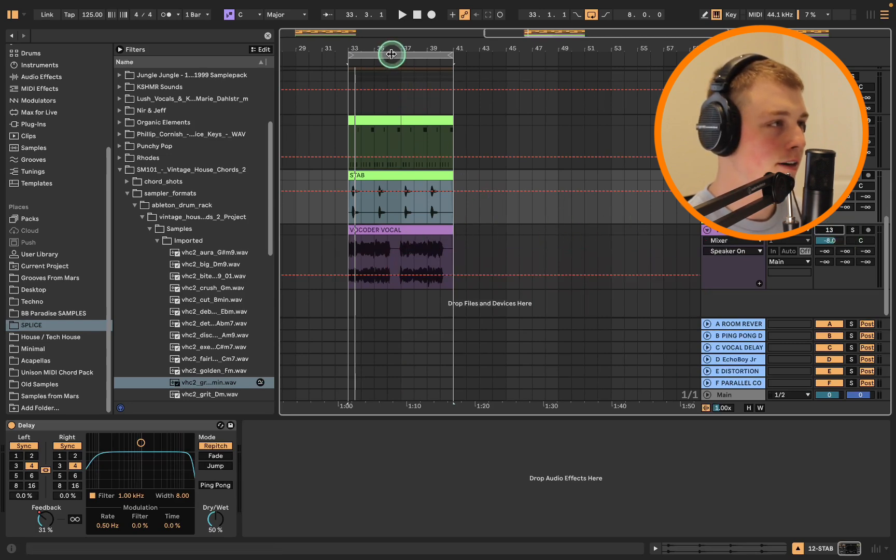
left_click_drag(382, 48, 383, 70)
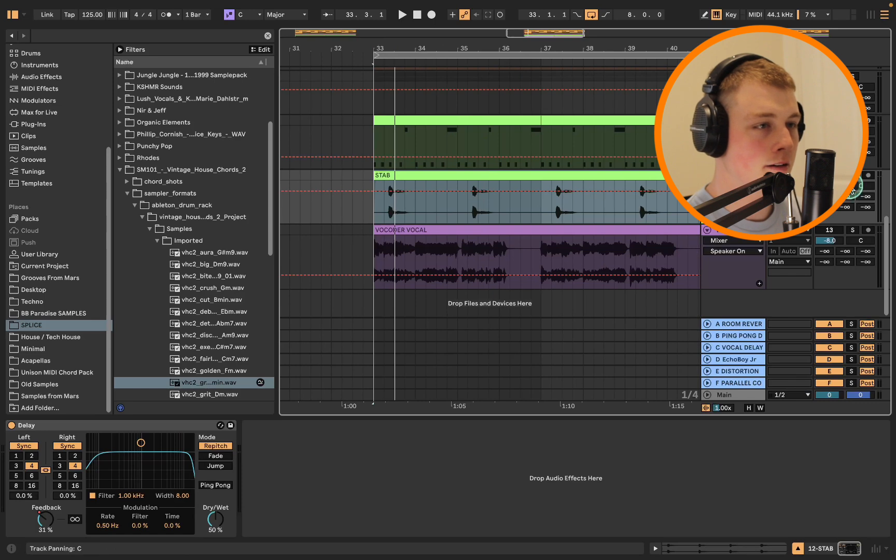
left_click(10, 425)
key("space")
left_click(390, 176)
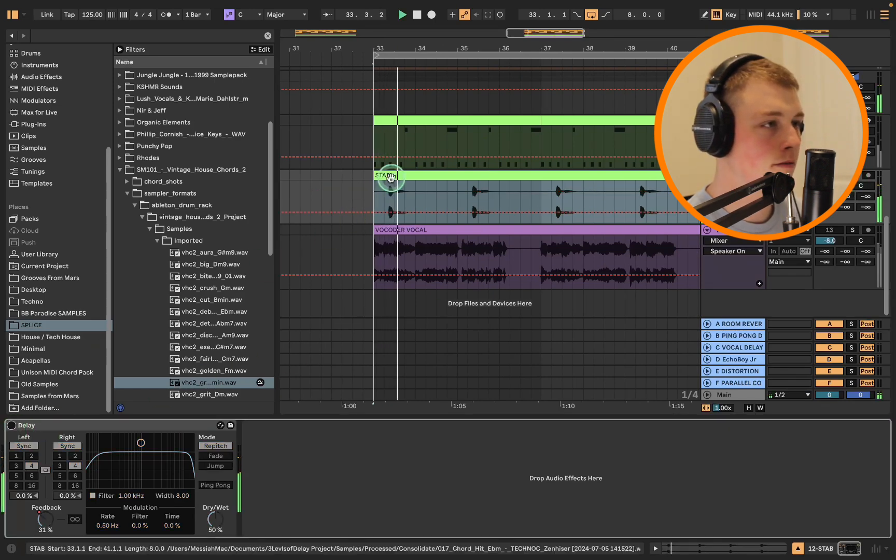
left_click_drag(587, 47, 534, 45)
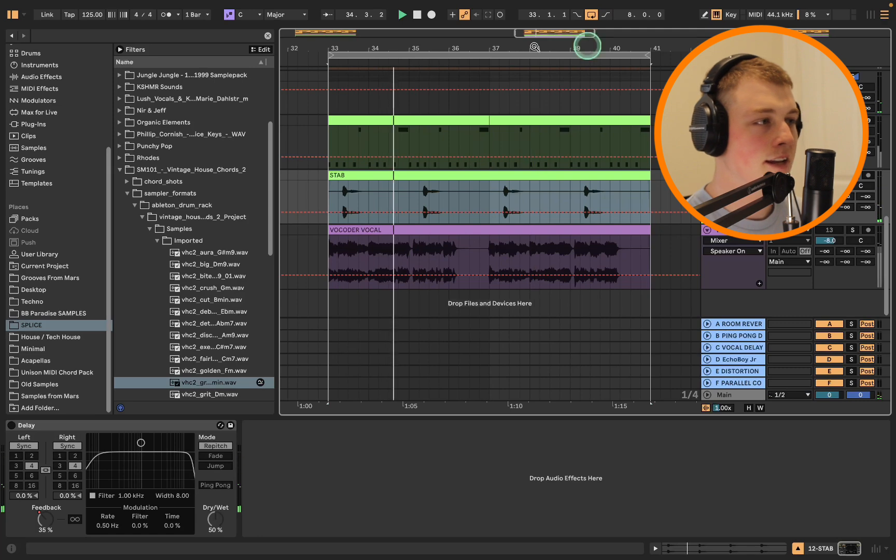
left_click(444, 136)
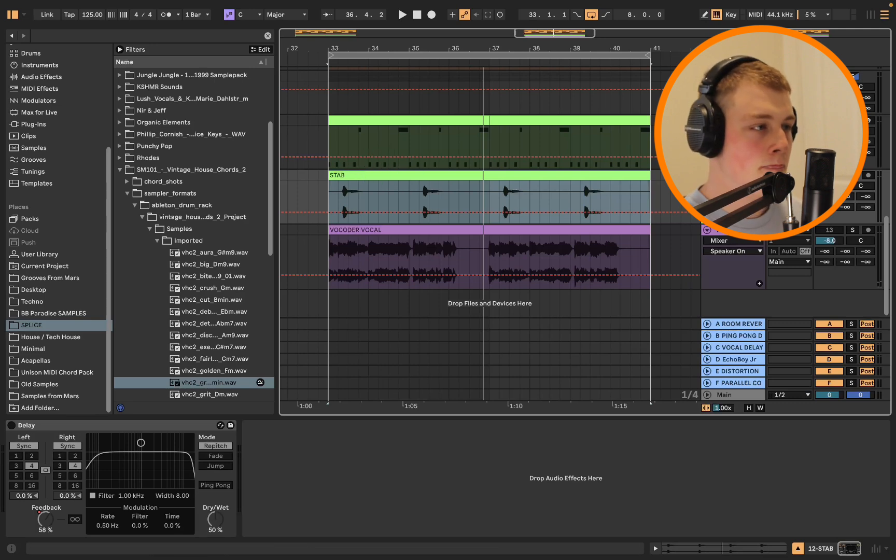
Show the Delay's Feedback automation on the STAB track and turn the Delay back on.
left_click(736, 196)
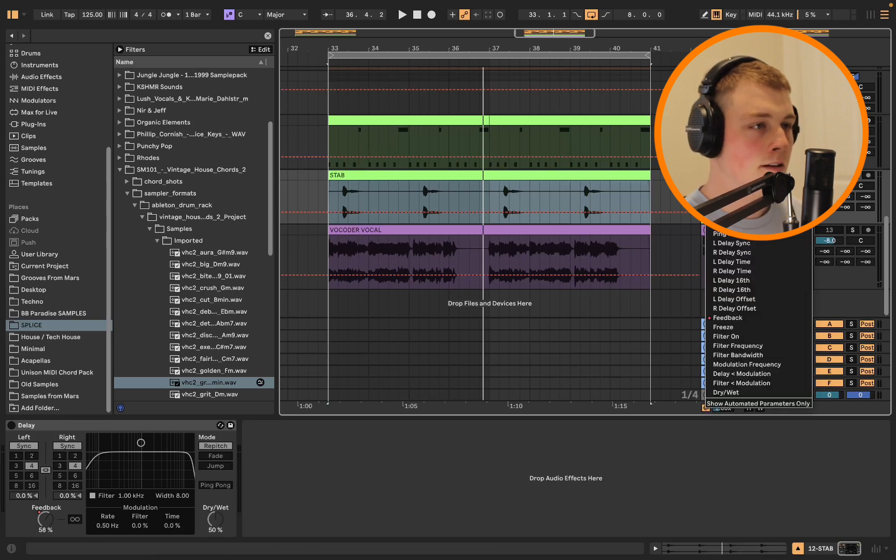
left_click(761, 318)
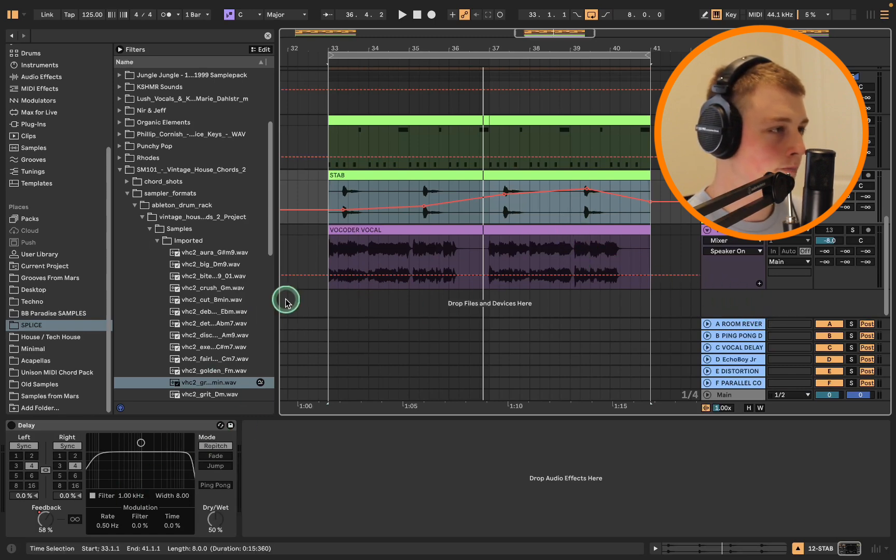
left_click(18, 428)
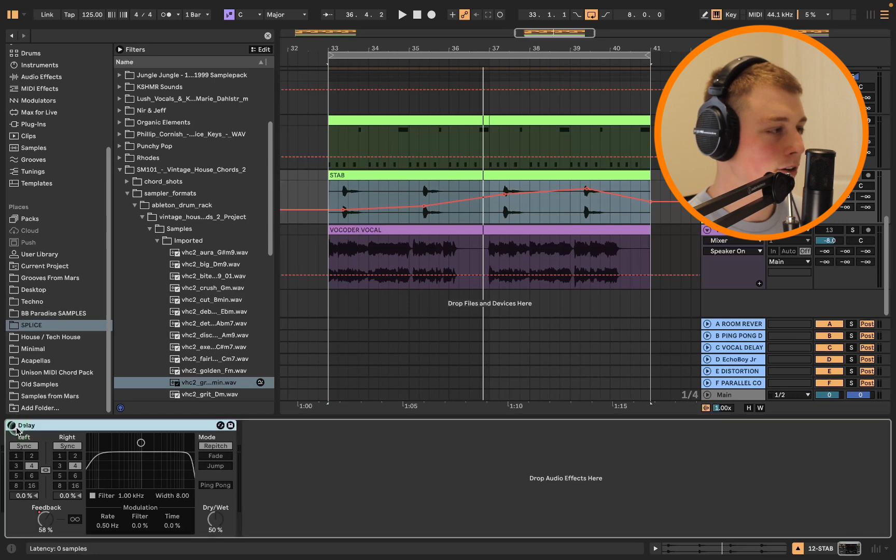
left_click(12, 425)
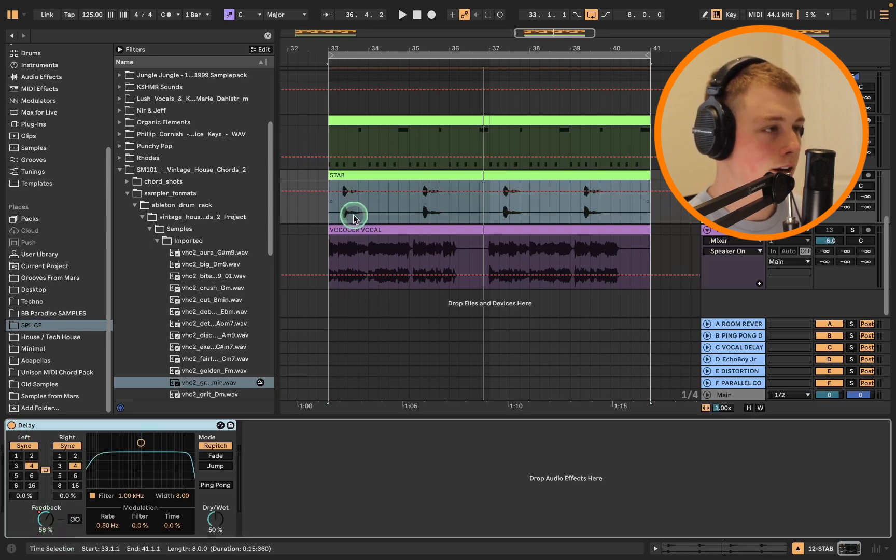
left_click(35, 524)
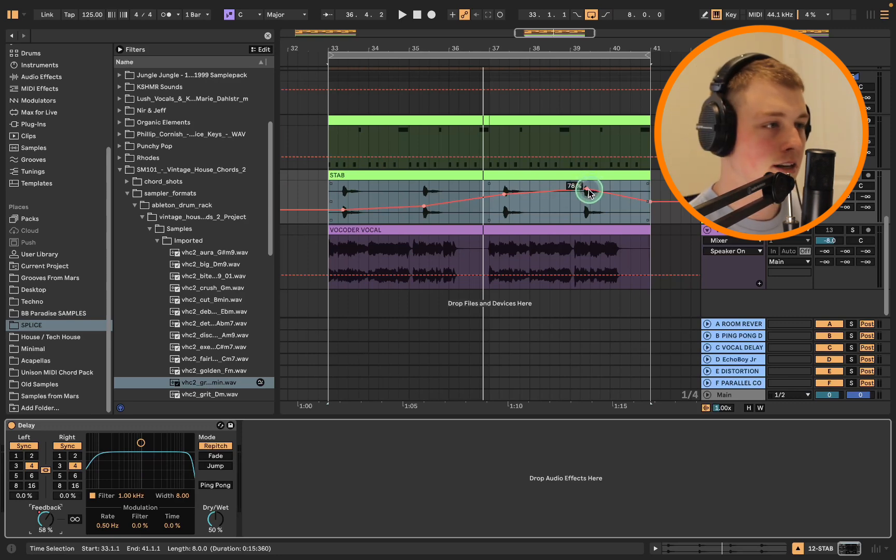
Play the section from bar 33 to hear the stab with its rising Delay feedback automation.
left_click(398, 175)
key("space")
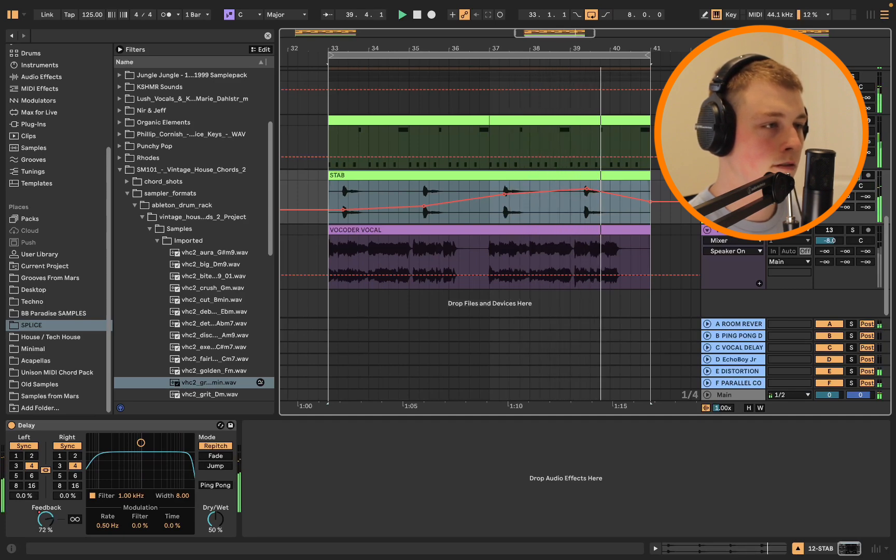
key("space")
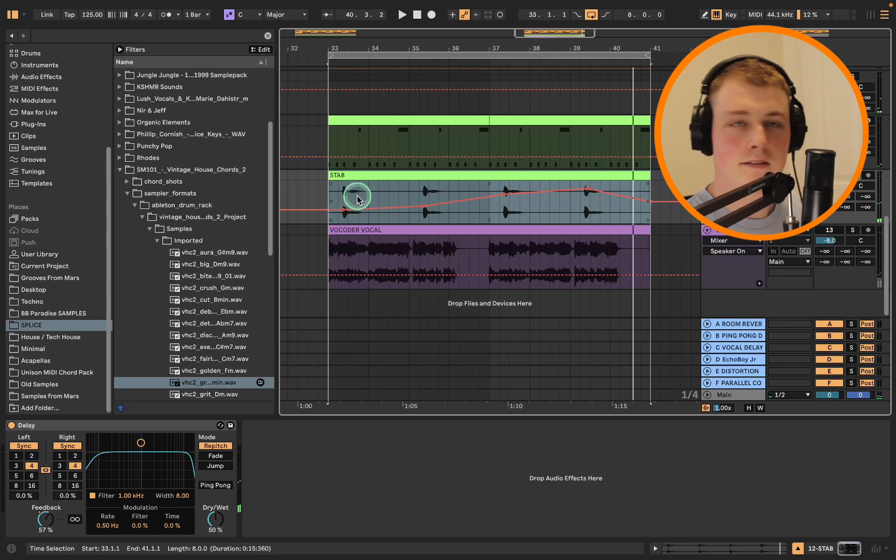
Automate the STAB Delay's Device On to stay on through the clip and switch off at bar 41.
scroll(511, 204, "up", 5)
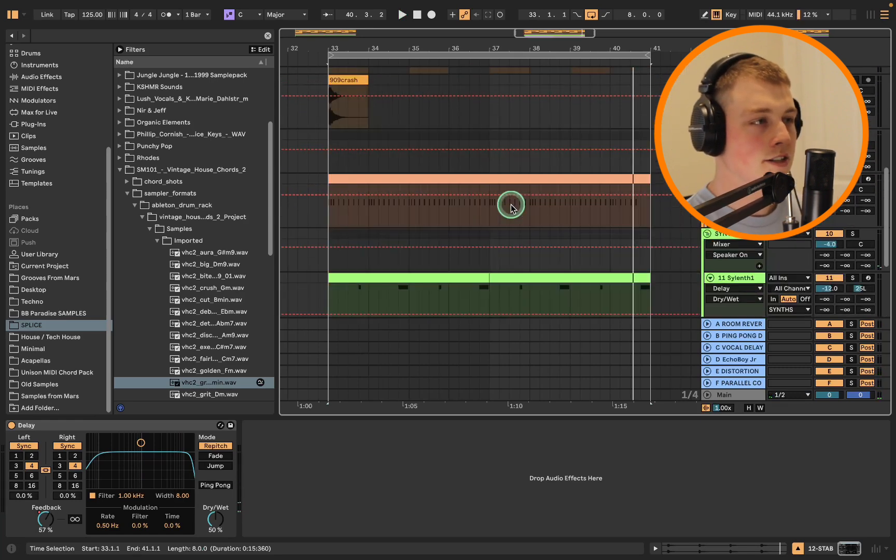
scroll(502, 223, "down", 4)
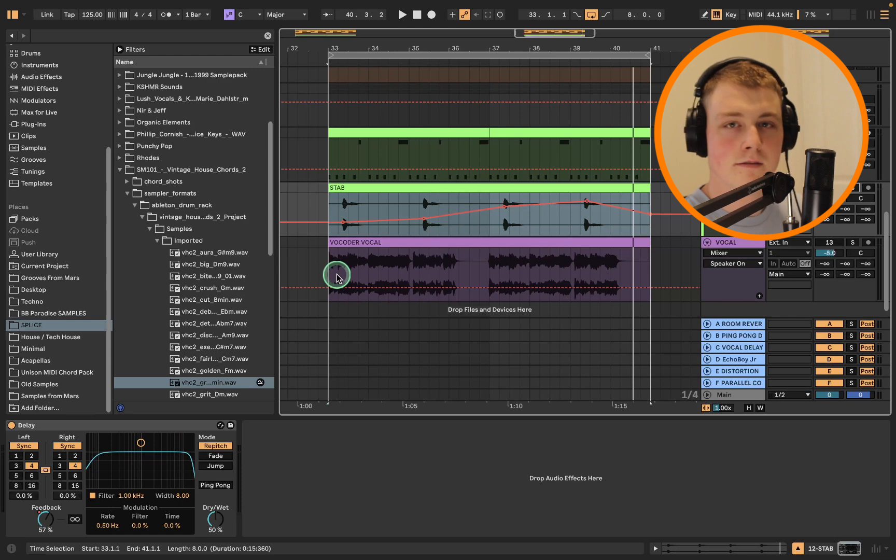
left_click(361, 239)
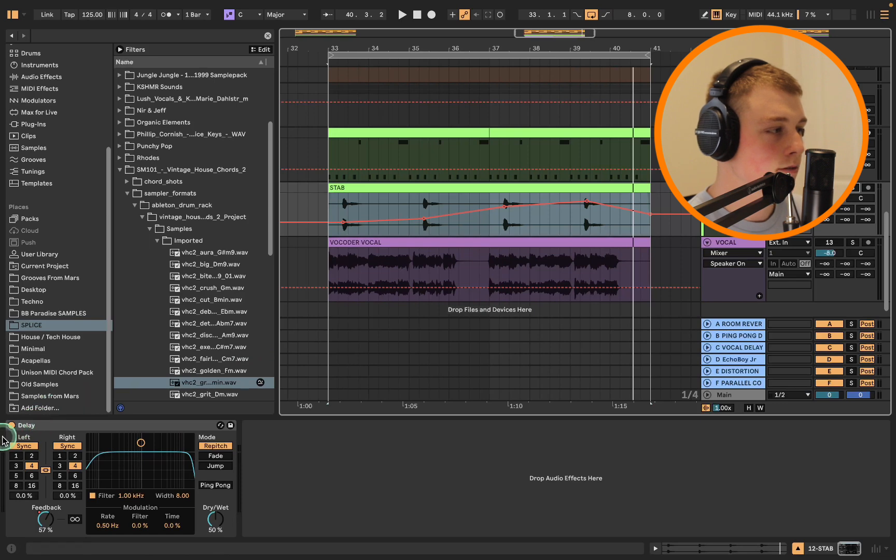
left_click_drag(654, 49, 492, 154)
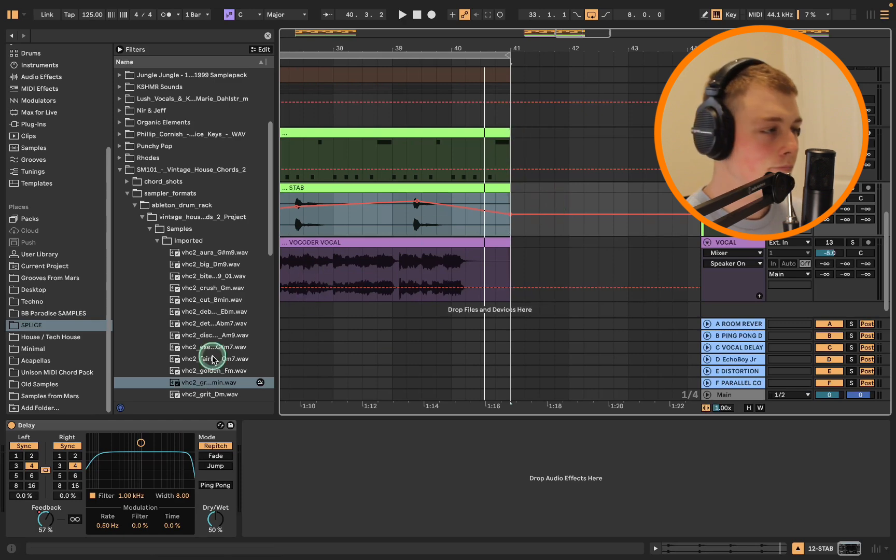
left_click(10, 427)
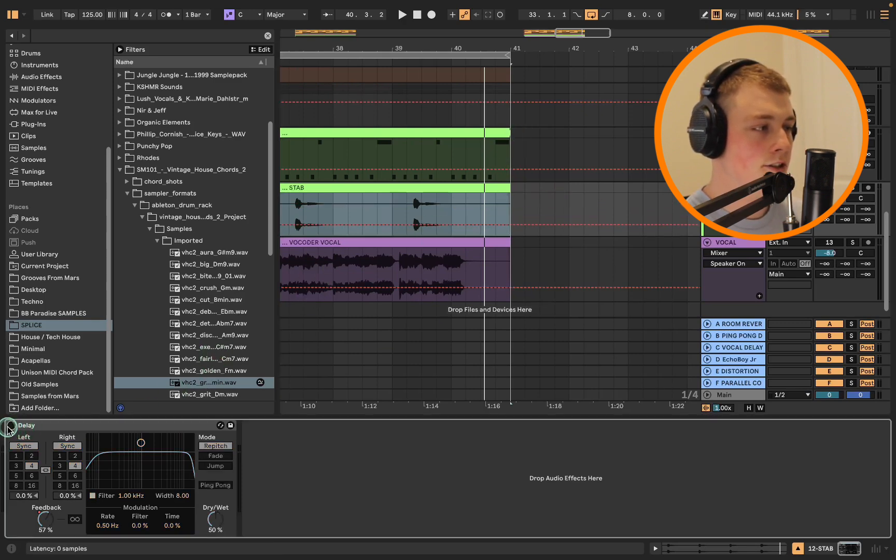
left_click(512, 228)
left_click_drag(496, 228, 496, 227)
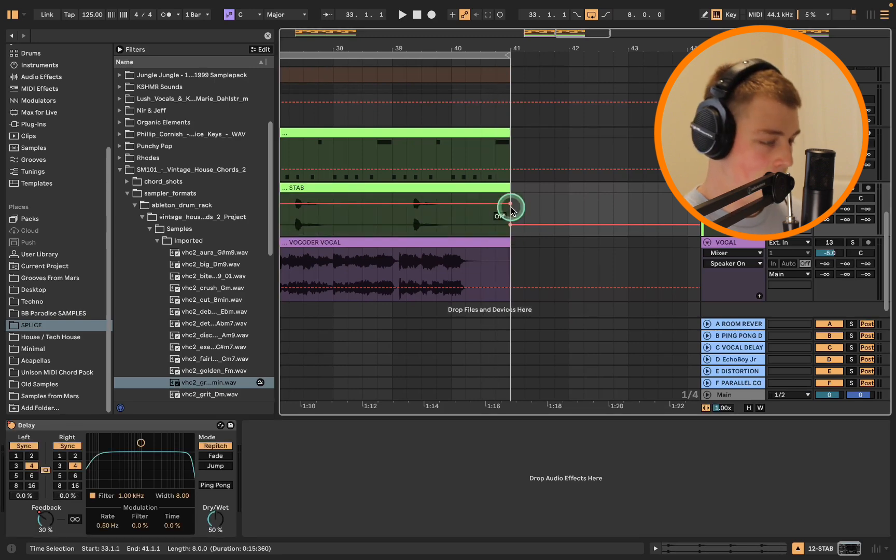
Go to the vocal section at bar 65, show the insert-track options, and display the C VOCAL DELAY return track's devices.
scroll(511, 210, "down", 5)
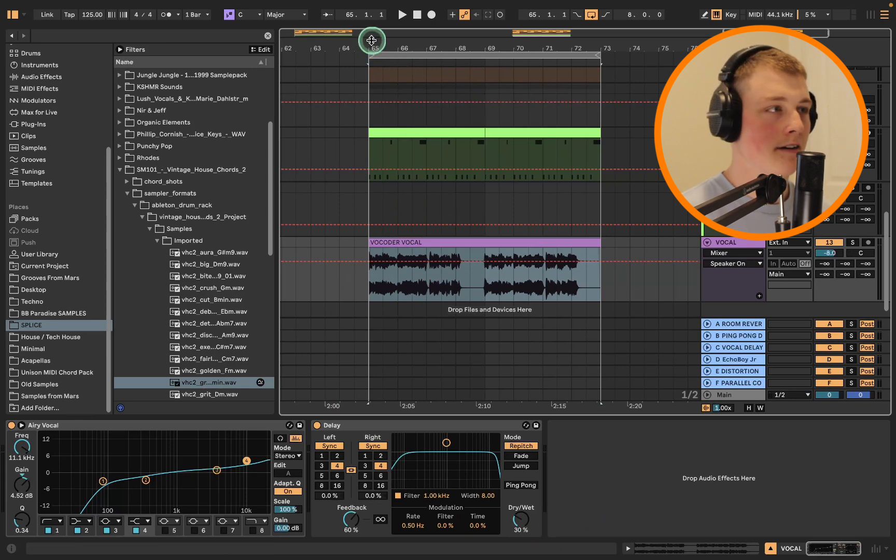
left_click_drag(416, 49, 424, 106)
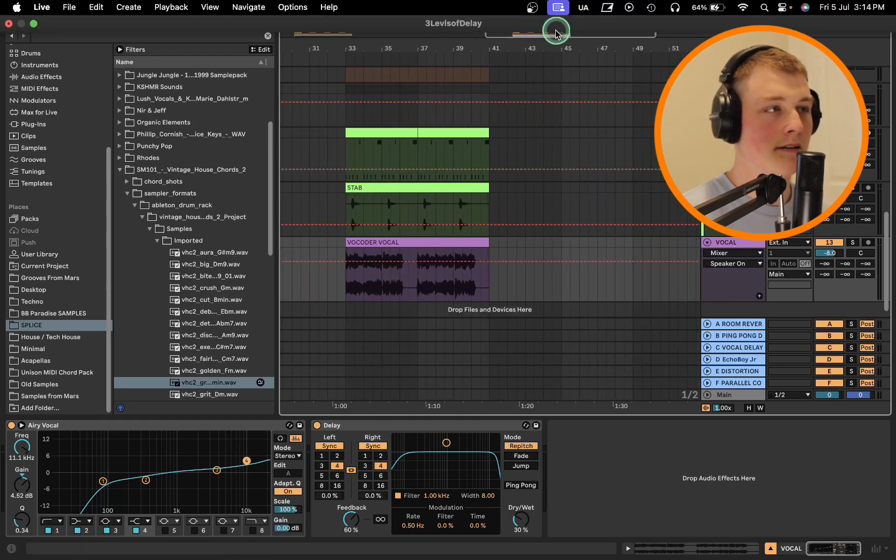
left_click_drag(573, 49, 496, 54)
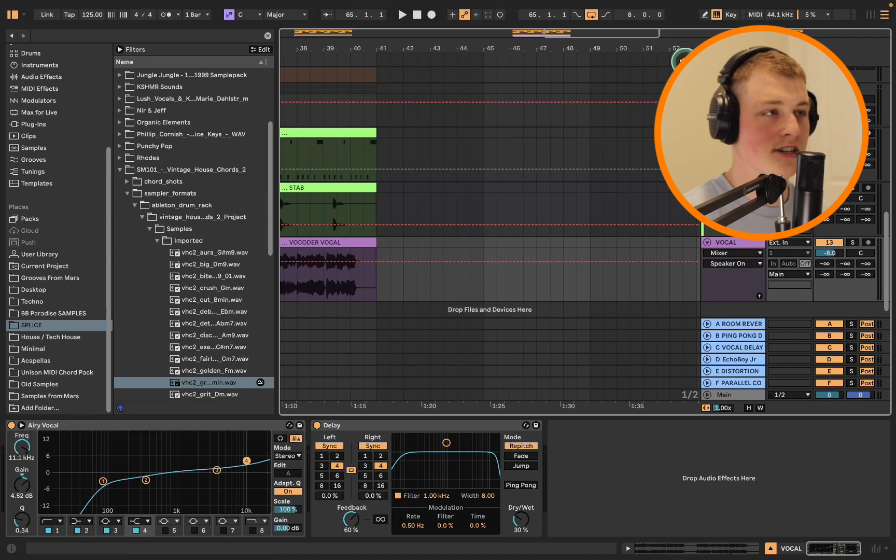
left_click_drag(706, 52, 693, 53)
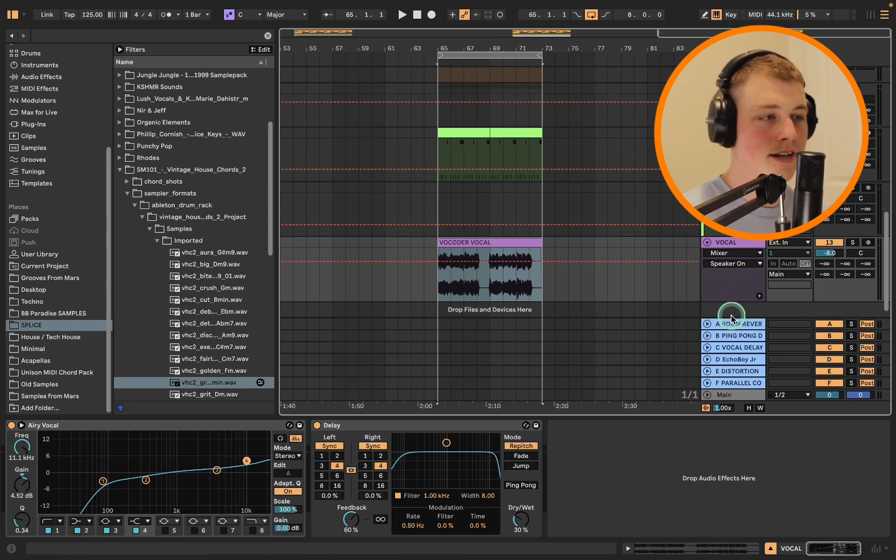
left_click(752, 349)
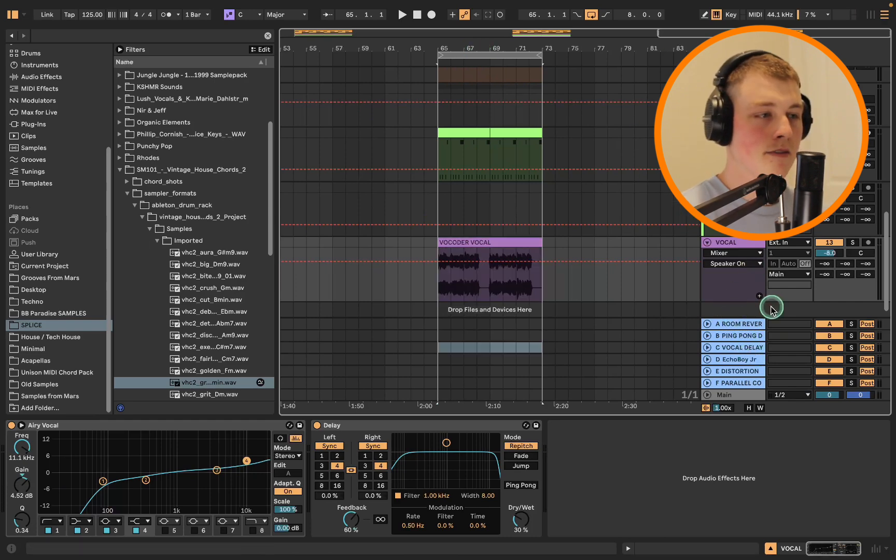
left_click(748, 352)
right_click(741, 307)
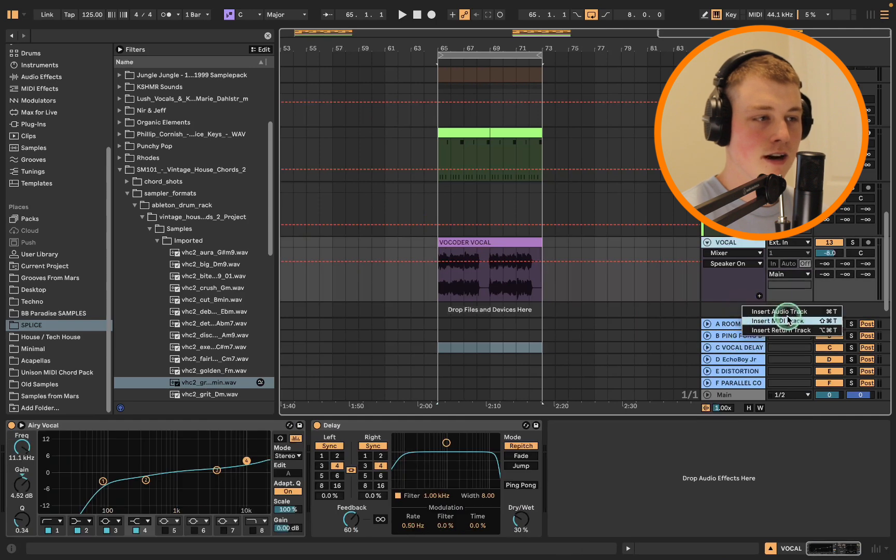
left_click(737, 351)
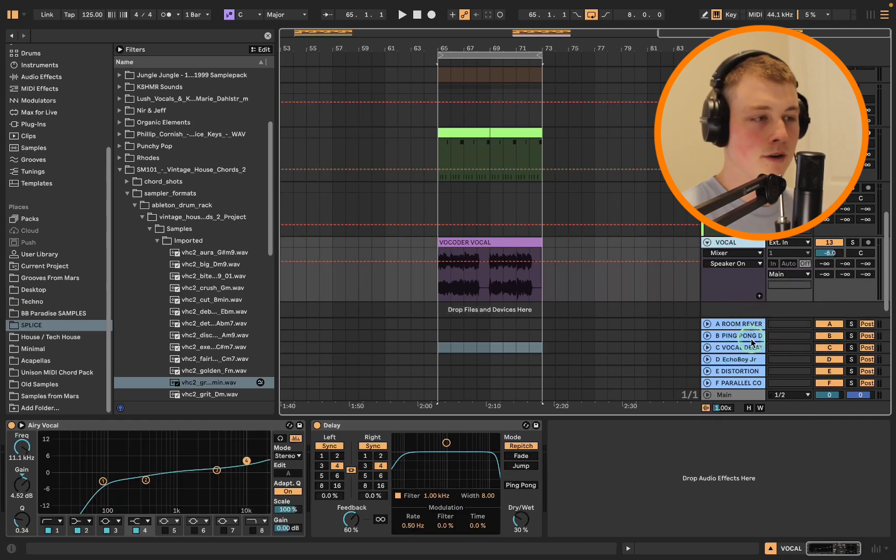
left_click(754, 349)
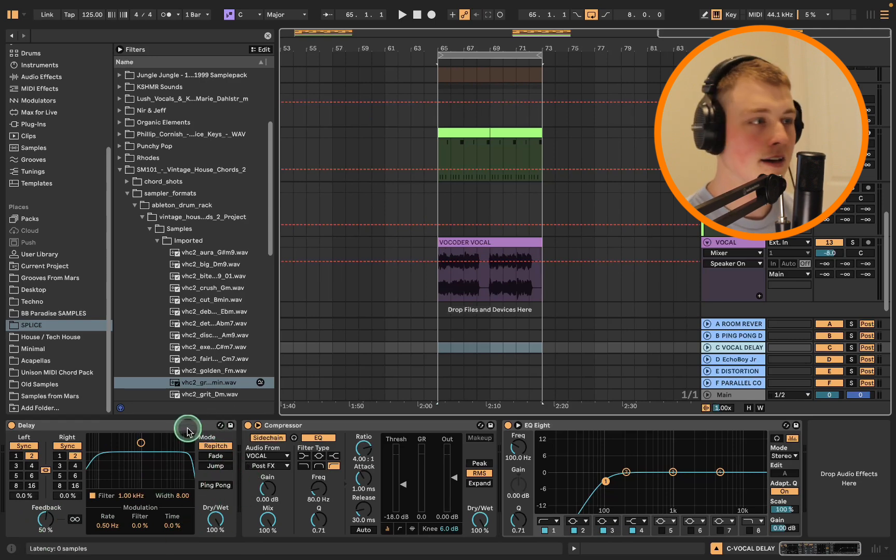
Replace the Compressor on the C VOCAL DELAY return track with a fresh one between Delay and EQ Eight.
left_click(158, 424)
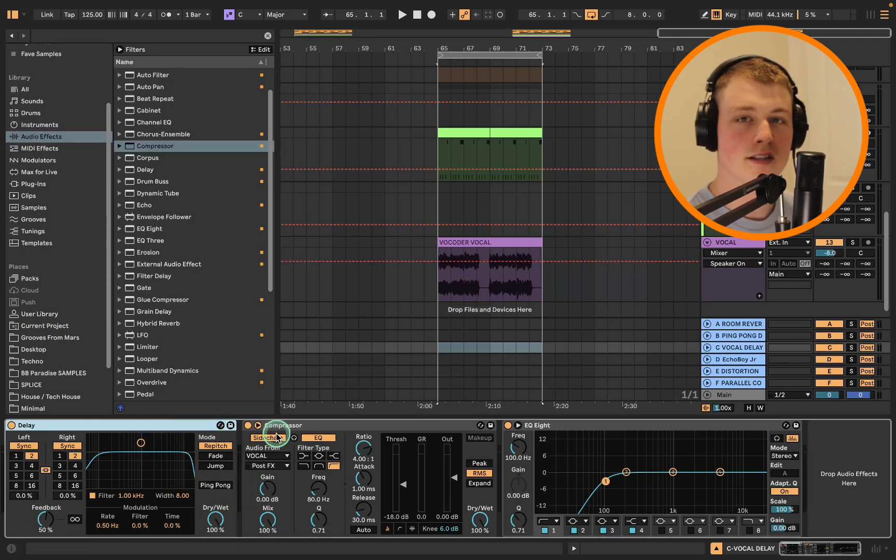
left_click(302, 423)
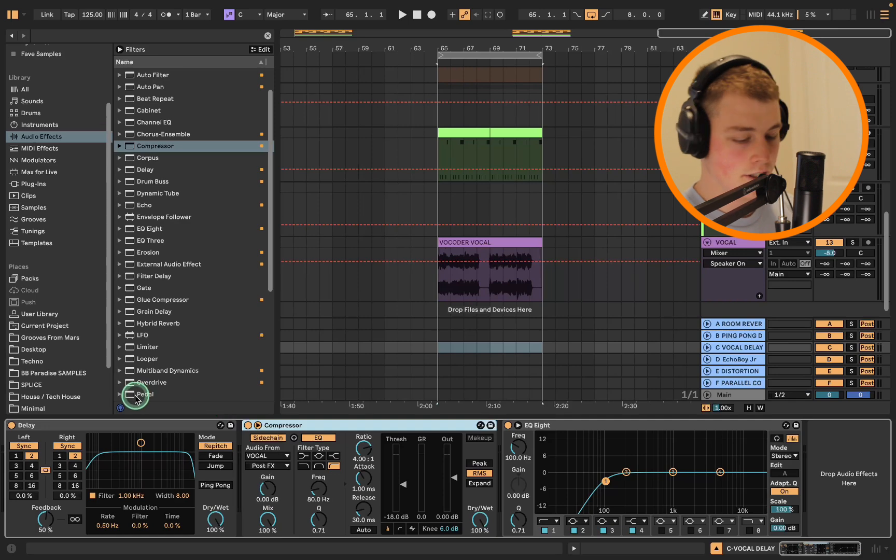
key("Delete")
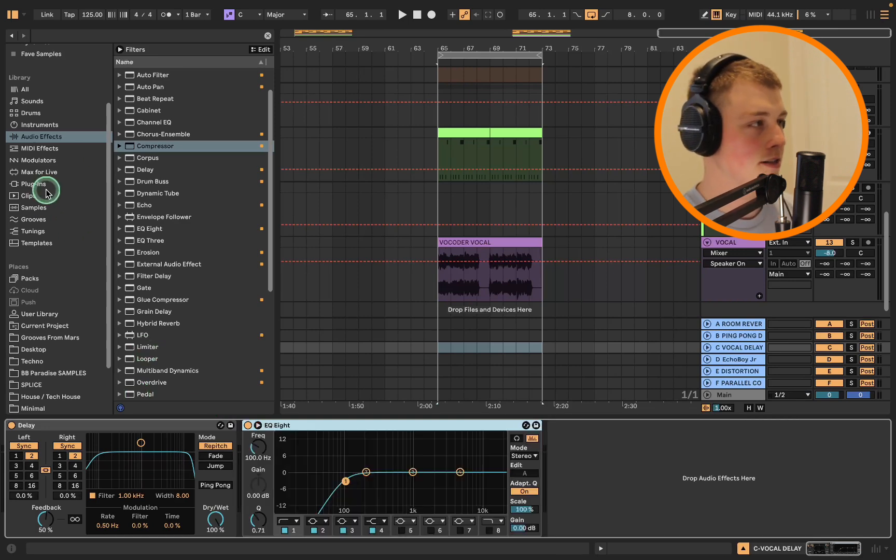
scroll(90, 197, "up", 3)
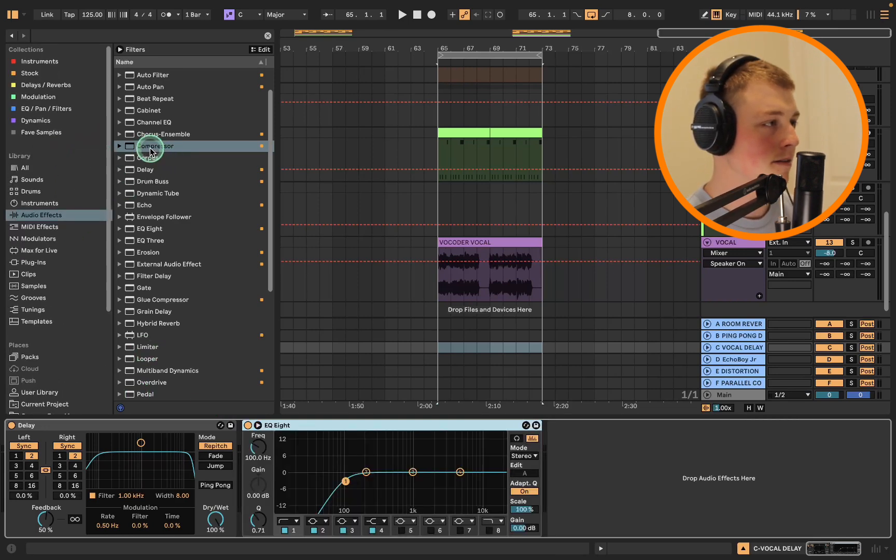
left_click_drag(150, 150, 220, 215)
left_click_drag(261, 414, 264, 442)
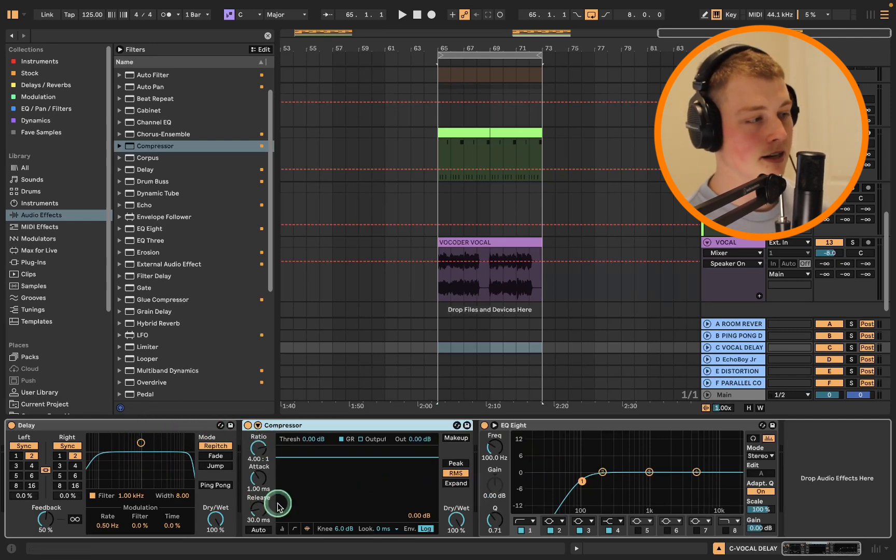
Enable the new Compressor's Sidechain and set its Audio From source to VOCAL.
left_click(259, 426)
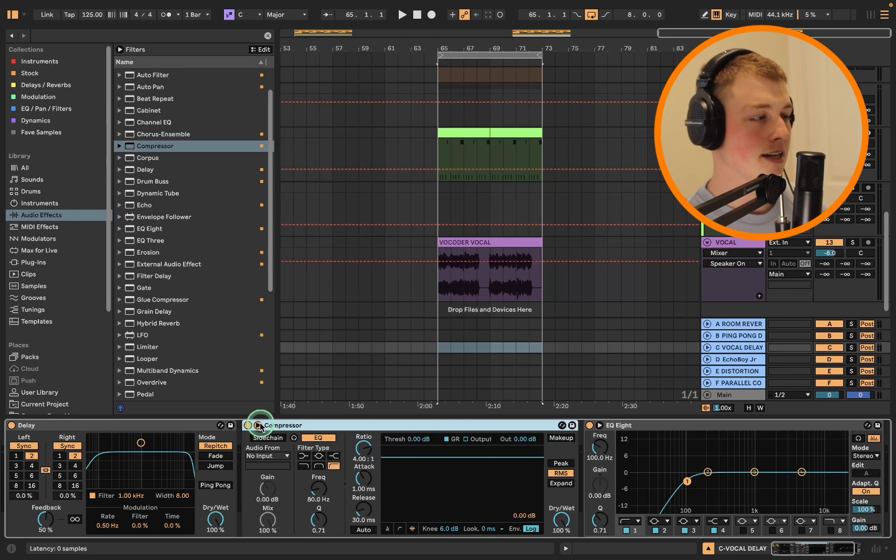
left_click(265, 439)
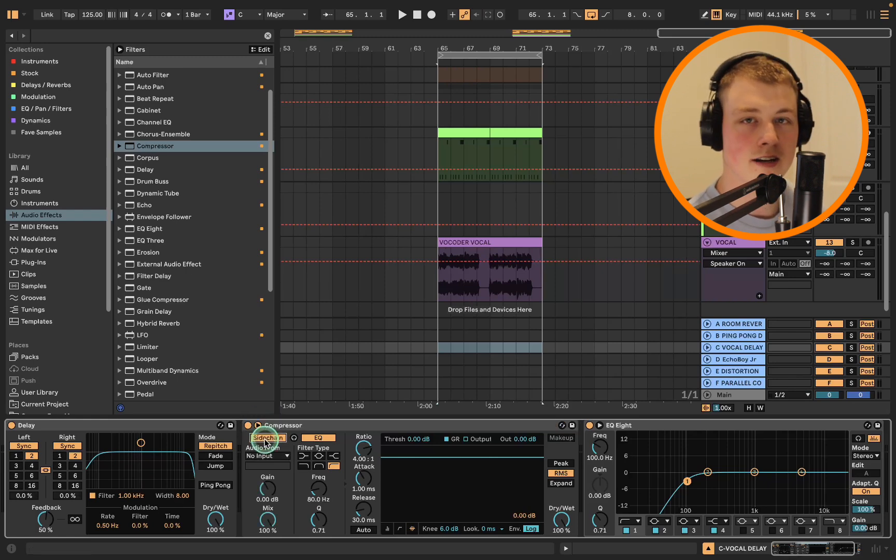
left_click(275, 456)
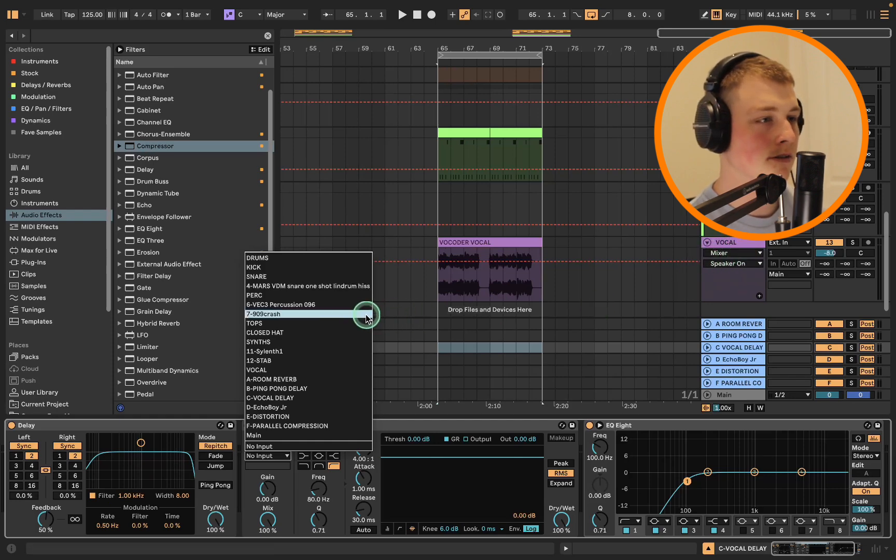
left_click(296, 369)
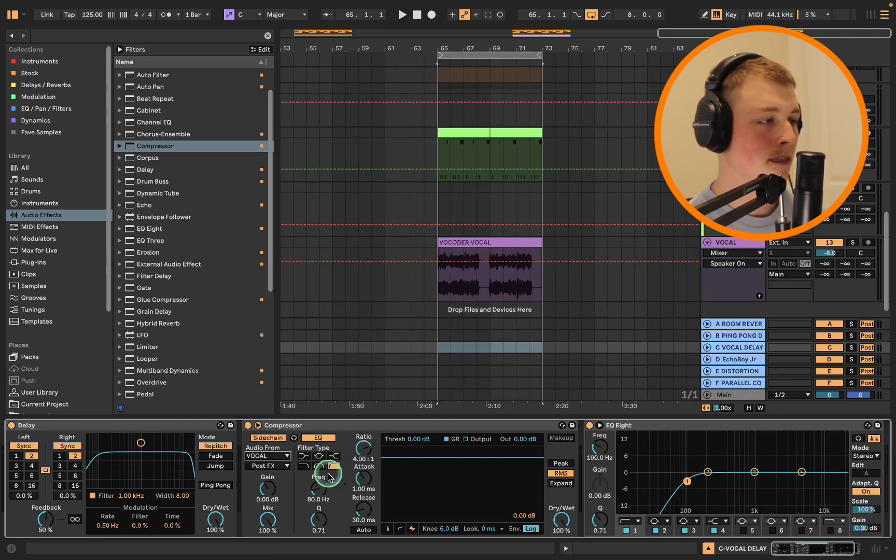
Set the Compressor's threshold to -17.2 dB in its meter view, and play the VOCAL track soloed.
left_click(388, 529)
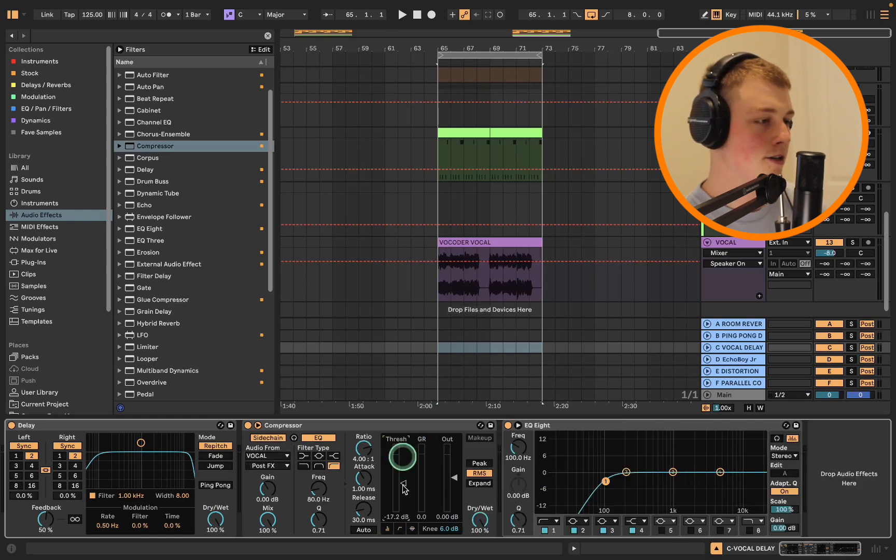
left_click(853, 242)
key("space")
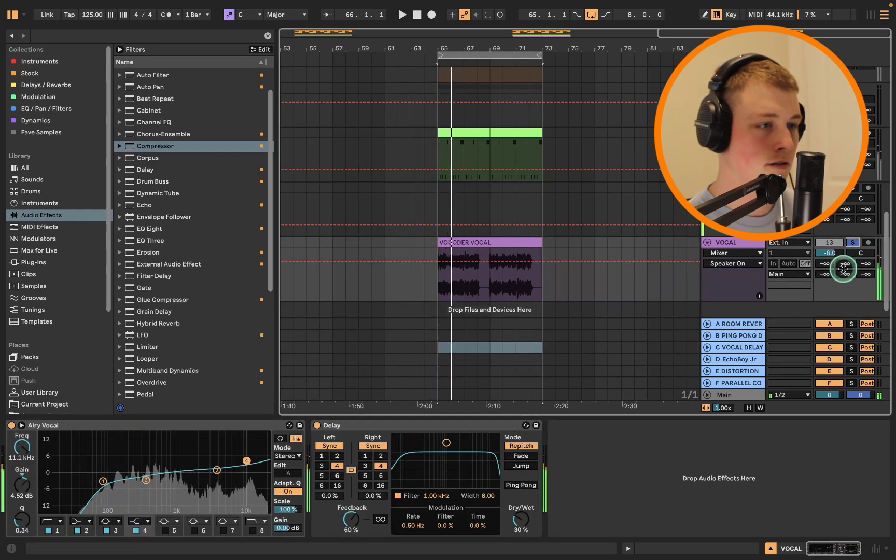
Switch off the Delay device on the VOCAL track and play the dry vocal.
left_click(744, 253)
double_click(743, 244)
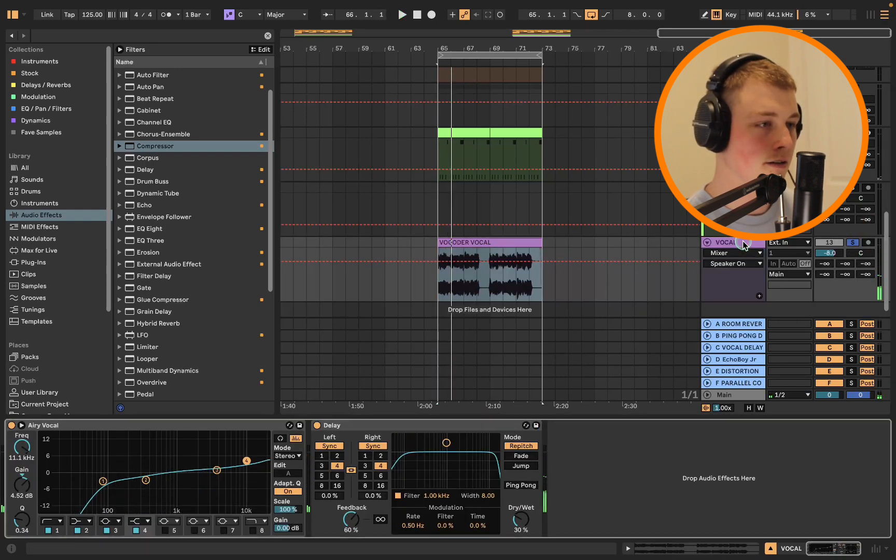
left_click(316, 426)
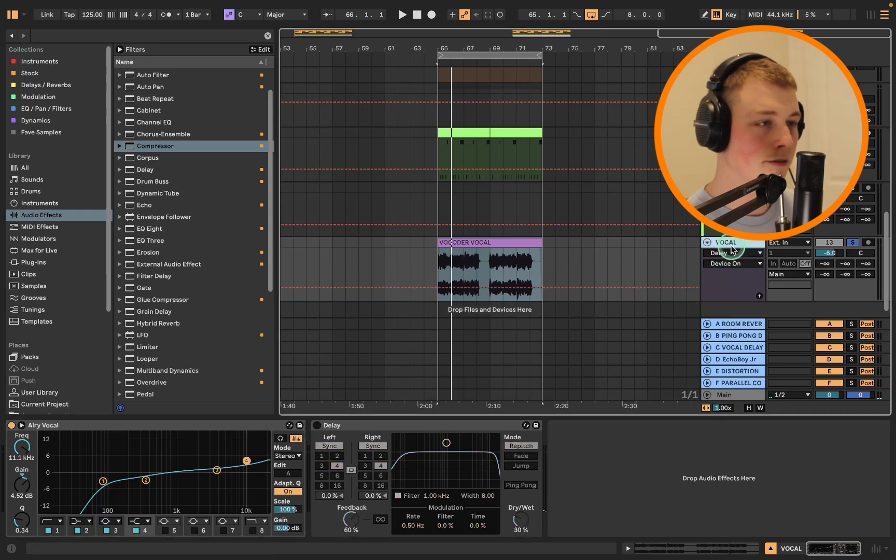
key("space")
Set the VOCAL track's send to the C VOCAL DELAY return to -10 dB and play the section.
left_click(727, 361)
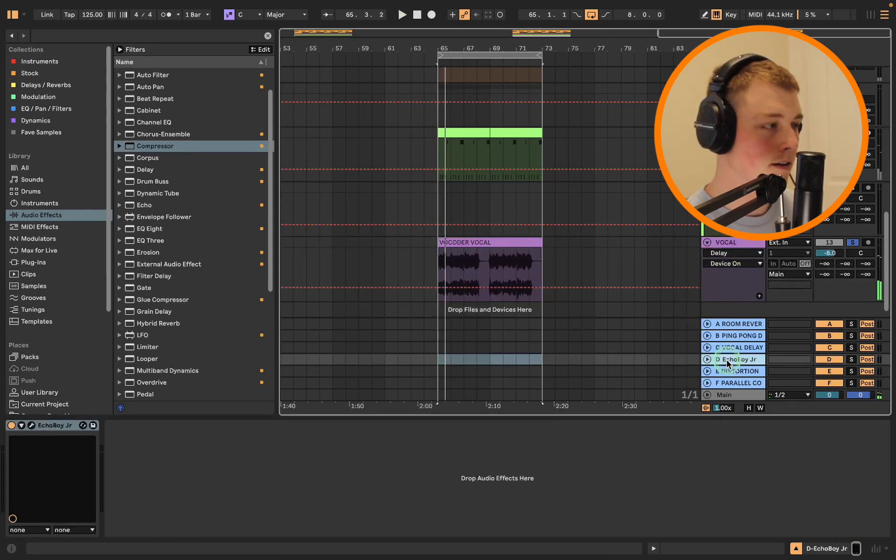
left_click(732, 349)
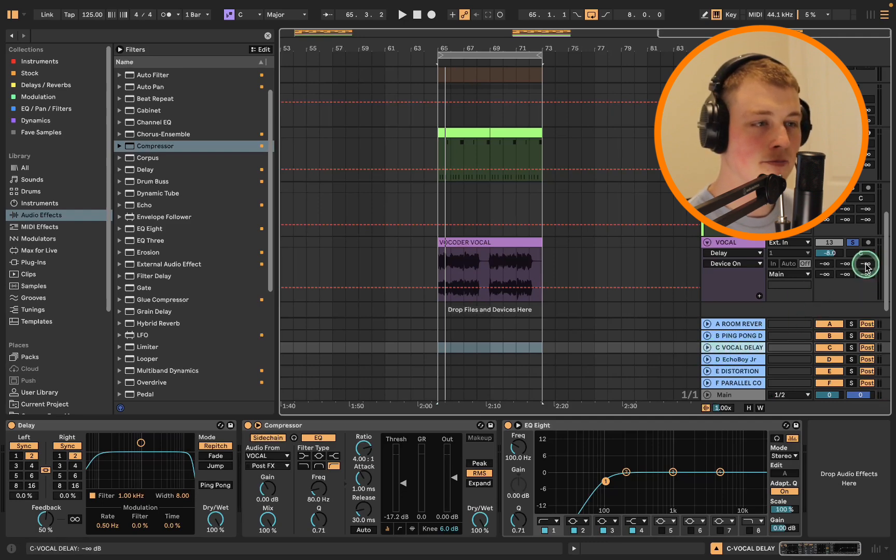
left_click_drag(866, 265, 865, 263)
key("space")
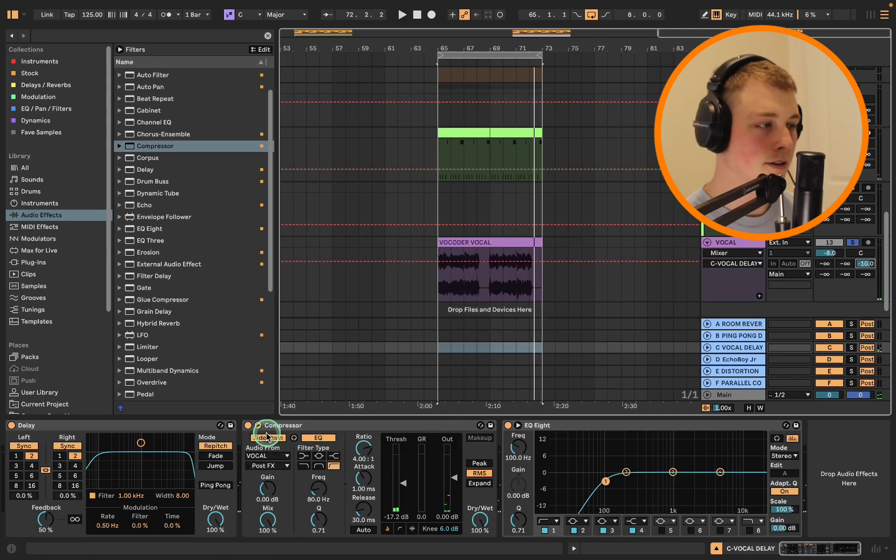
left_click(279, 425)
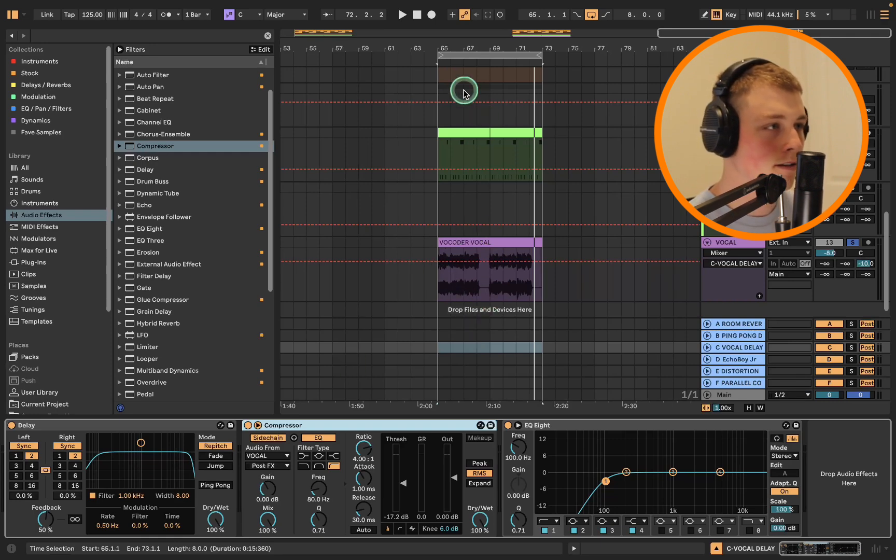
left_click_drag(450, 47, 449, 77)
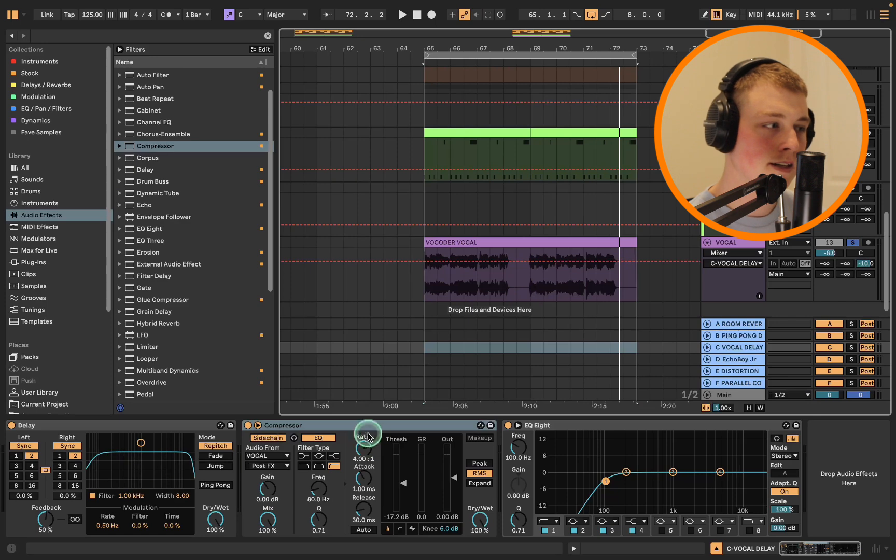
left_click(269, 457)
left_click(269, 459)
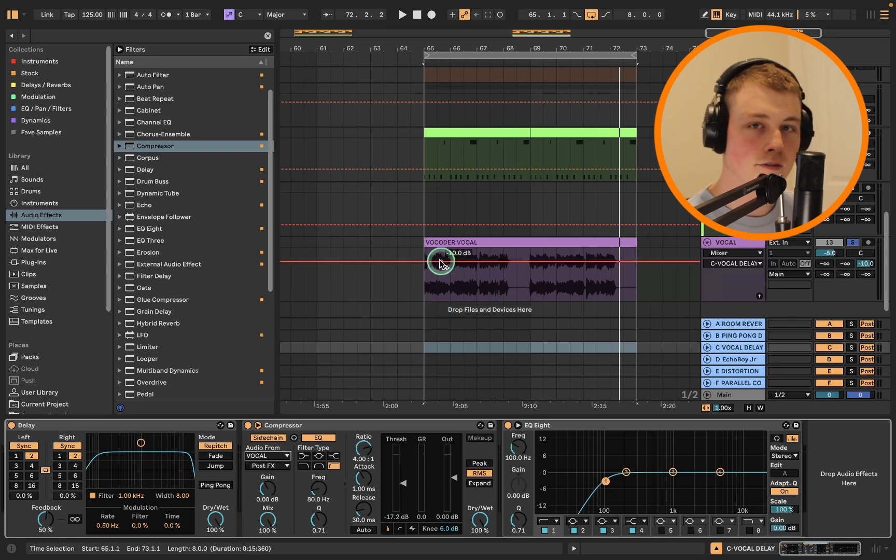
Listen to the C VOCAL DELAY return track soloed to examine the sidechained delay on its own.
left_click(851, 348)
key("space")
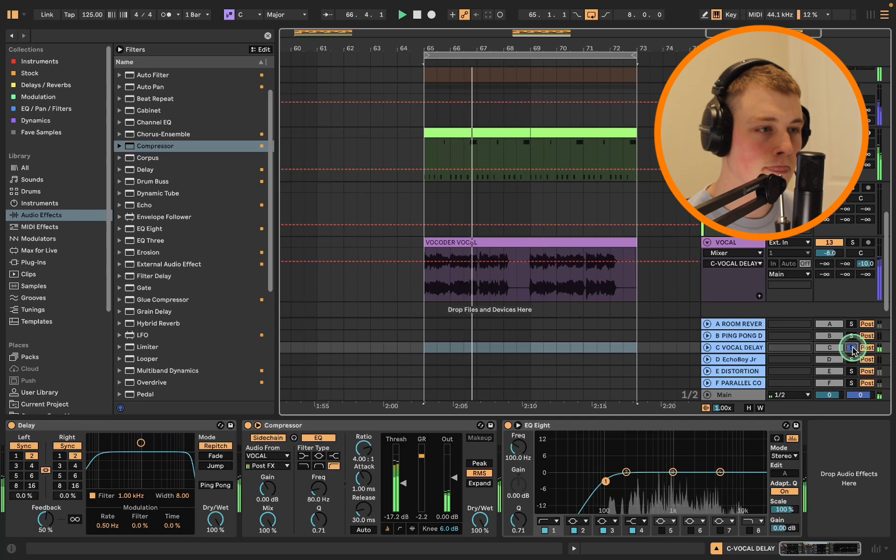
left_click(852, 348)
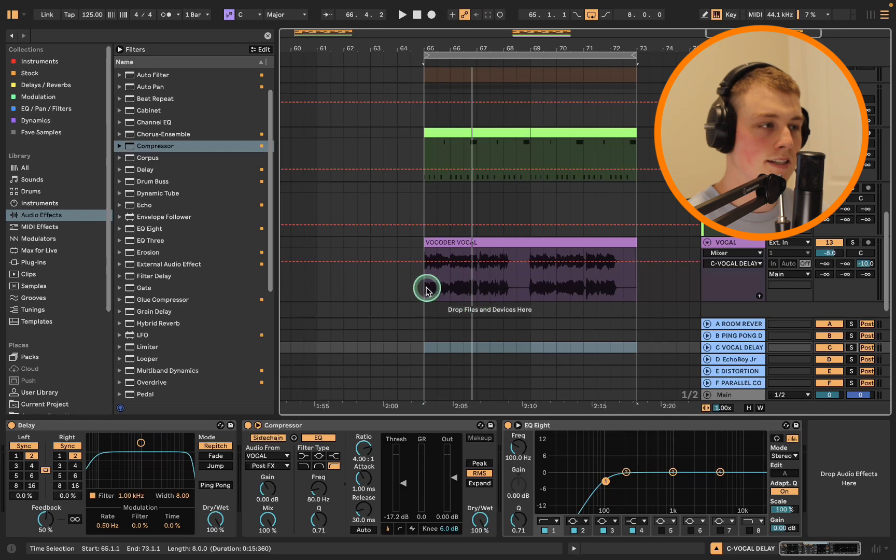
Compare the vocal delay with its return Compressor bypassed and active, playing VOCAL both soloed and in the full mix.
left_click(855, 242)
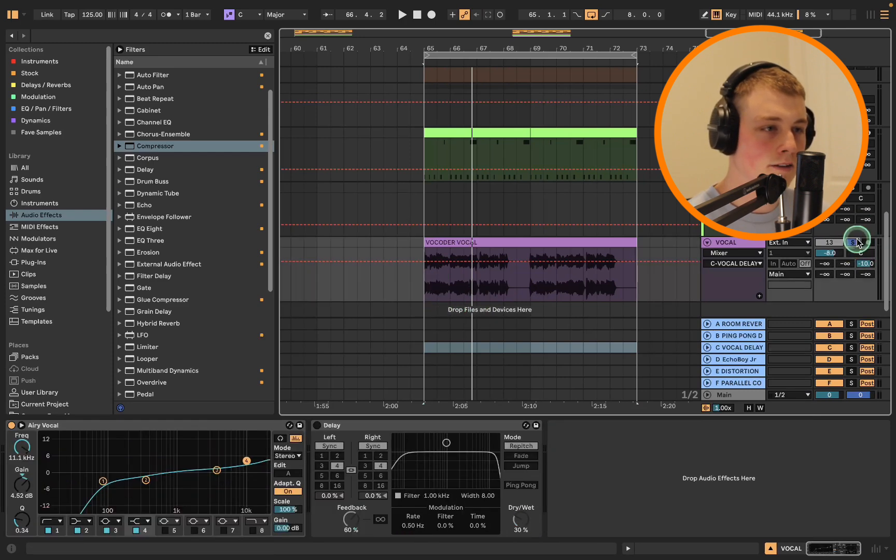
left_click(748, 243)
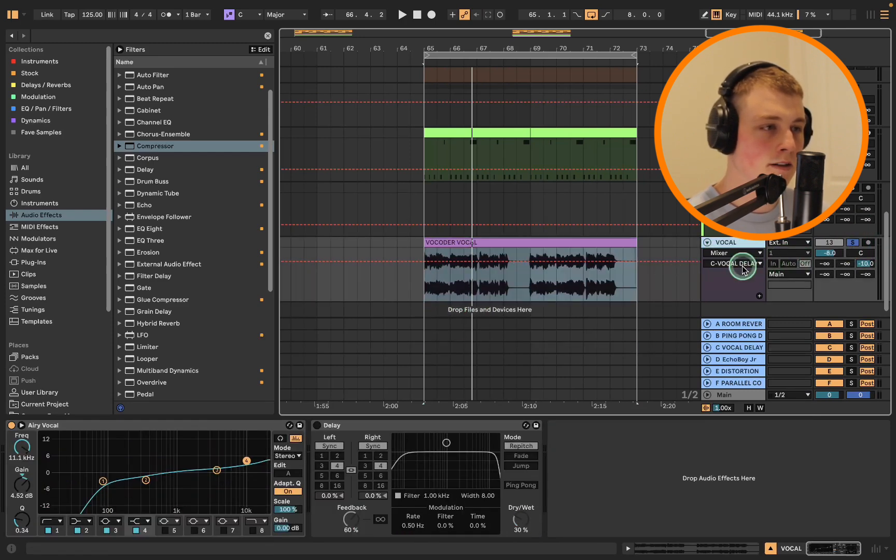
left_click(751, 337)
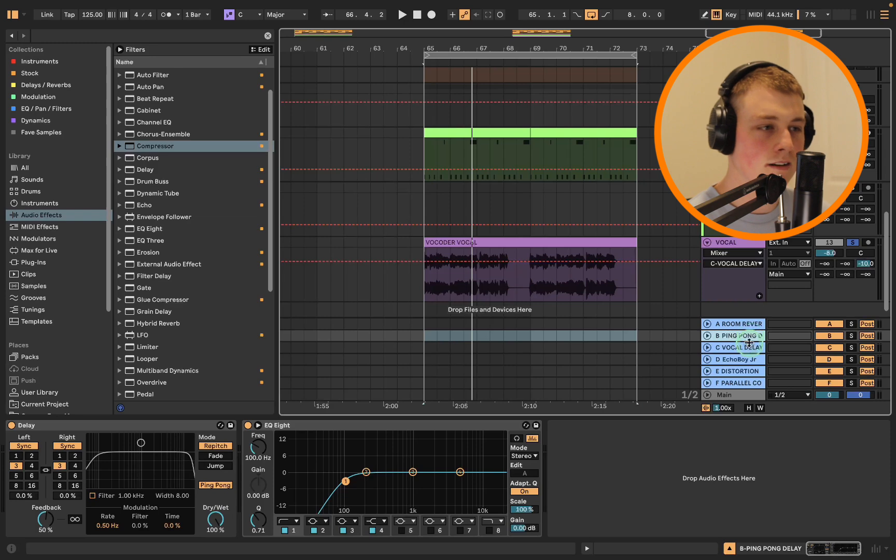
left_click(749, 348)
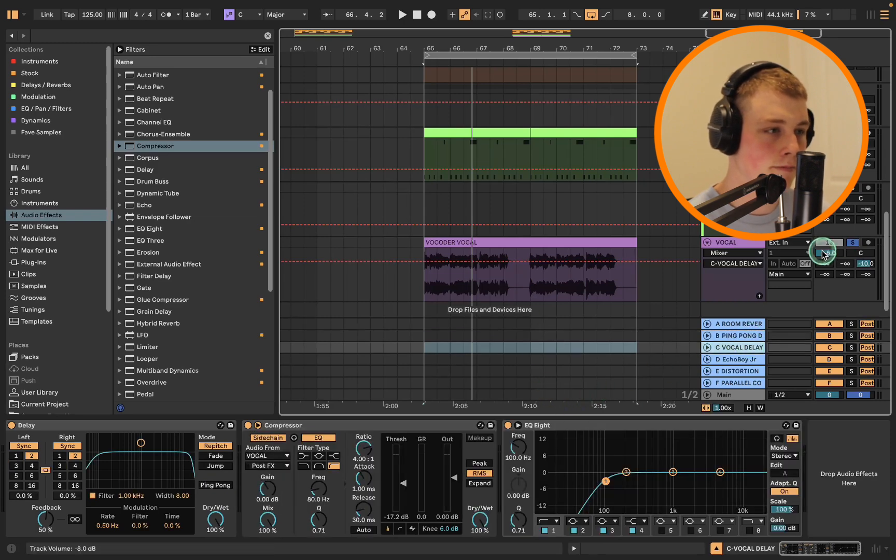
left_click(248, 425)
key("space")
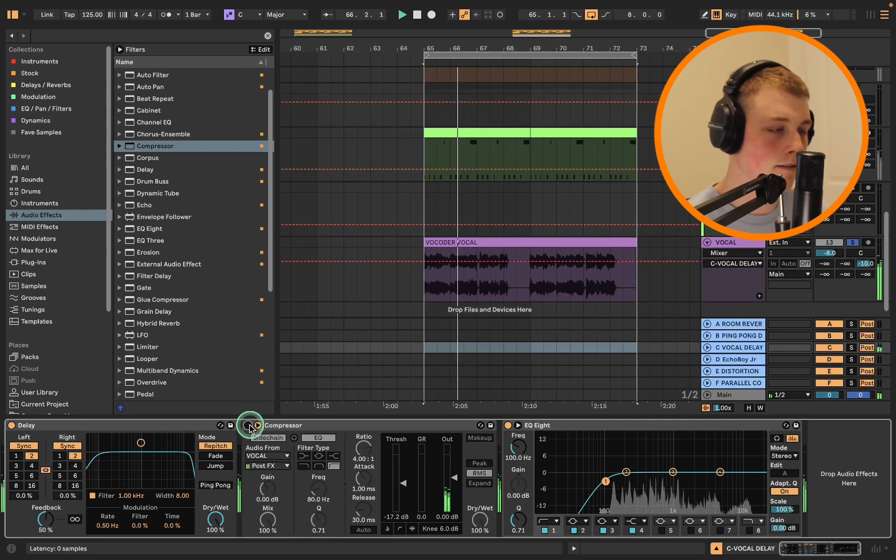
left_click(852, 242)
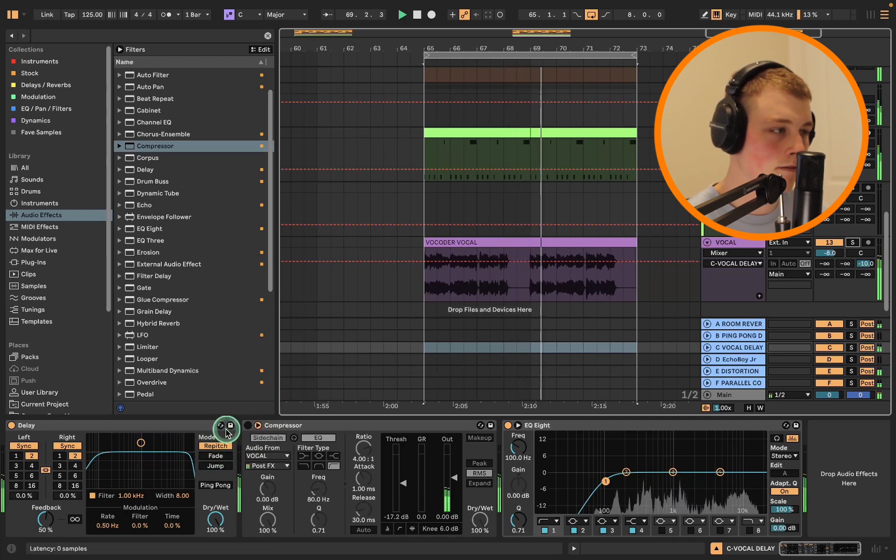
left_click(246, 425)
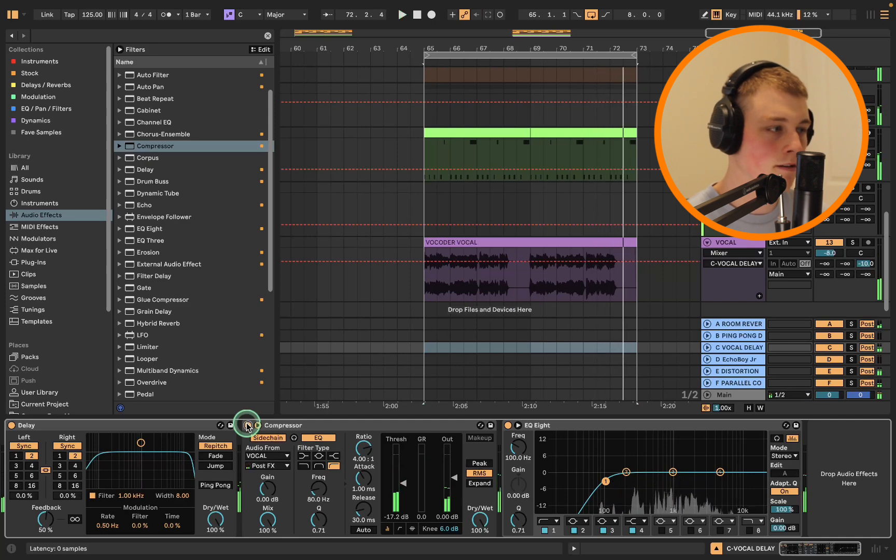
key("space")
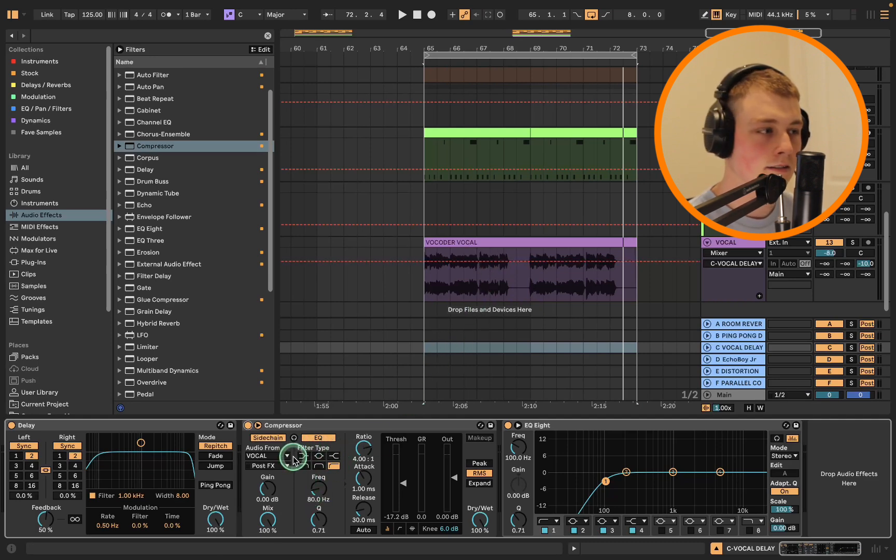
left_click(247, 426)
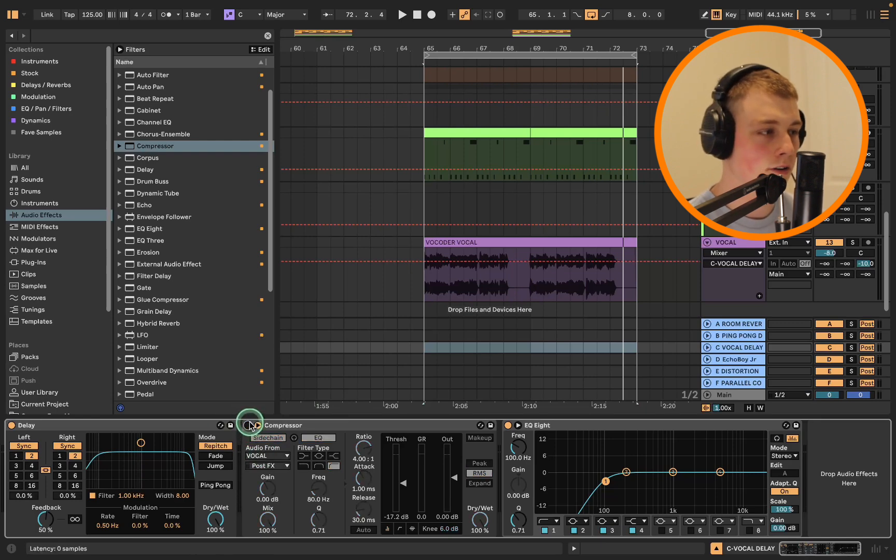
left_click(250, 426)
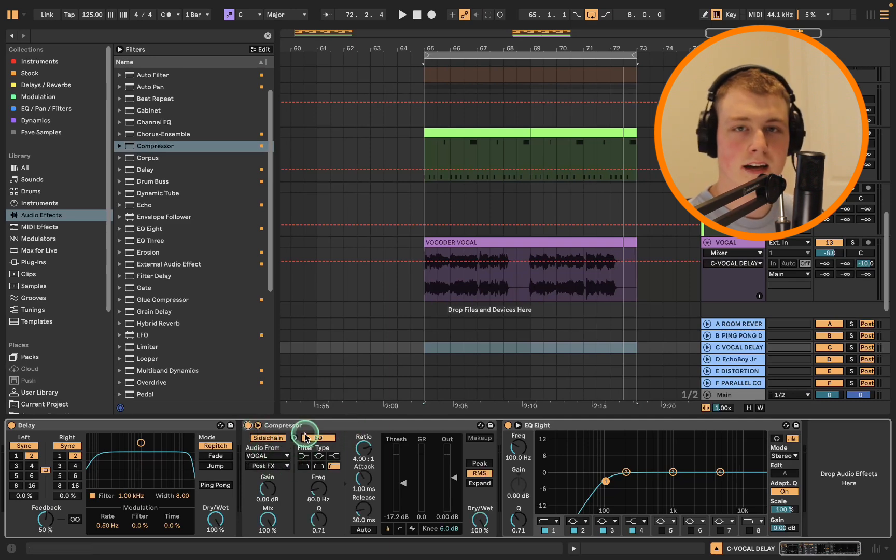
Try a high-cut at 18 kHz on band 8 of the vocal delay return's EQ Eight.
left_click(504, 429)
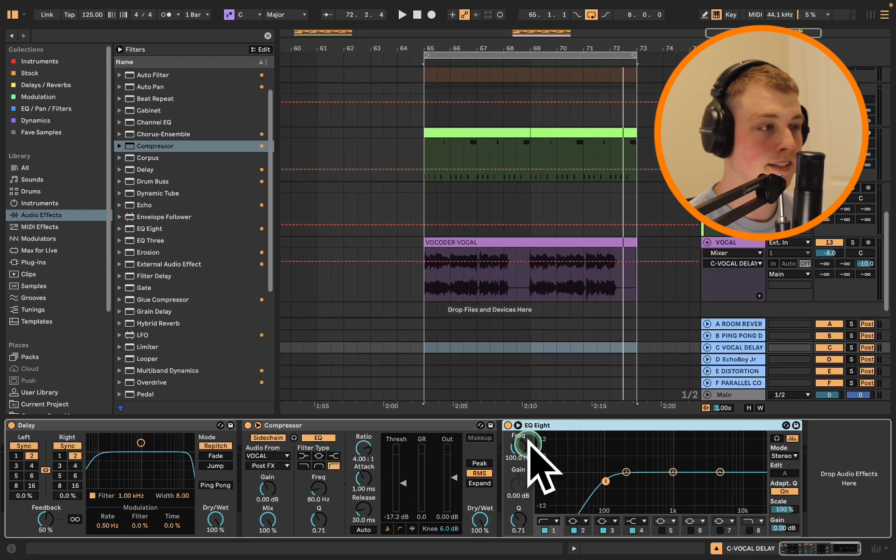
left_click(748, 530)
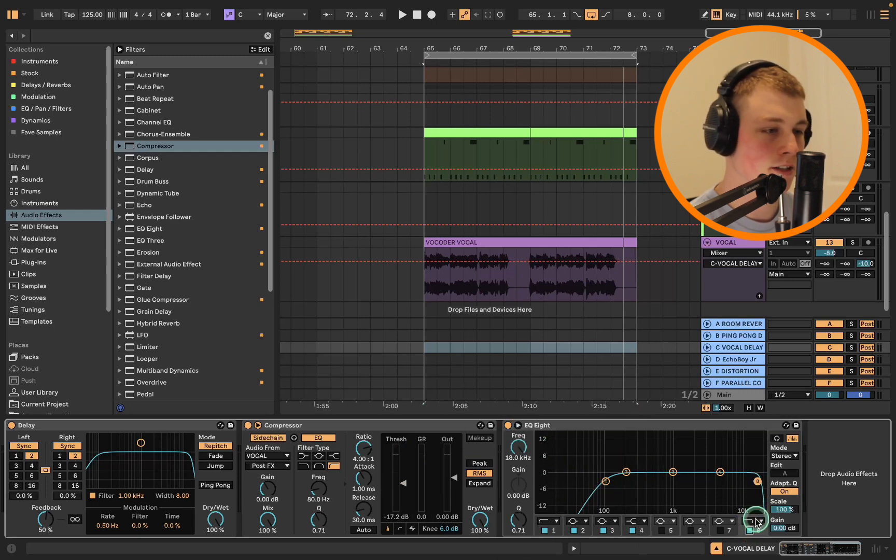
double_click(762, 482)
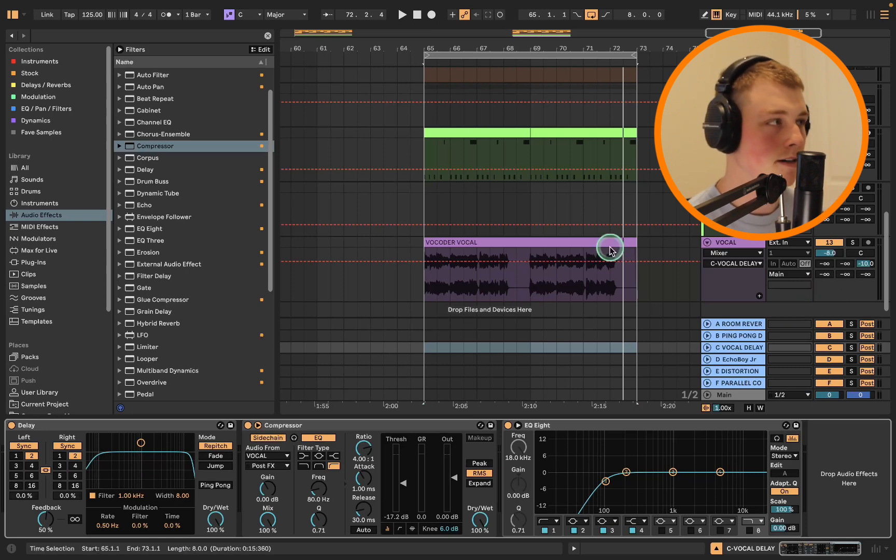
mouse_move(114, 4)
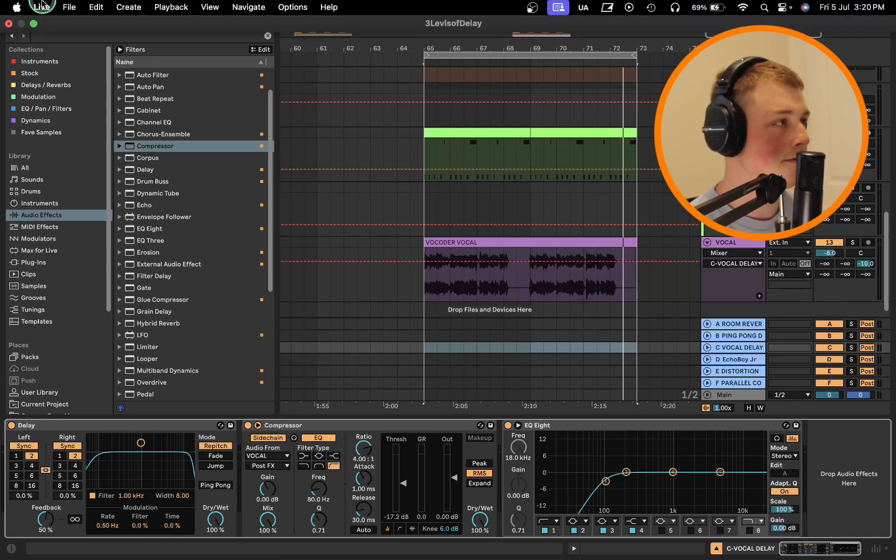
left_click(69, 7)
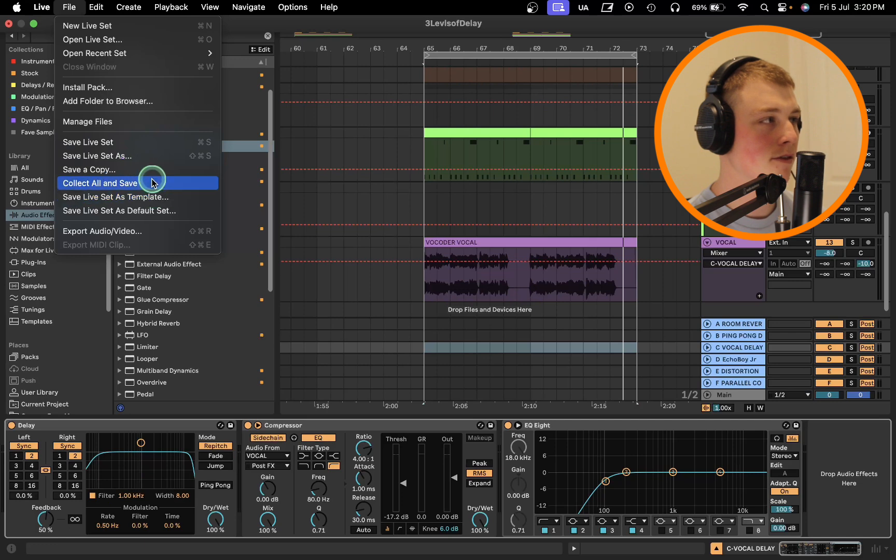
left_click(80, 10)
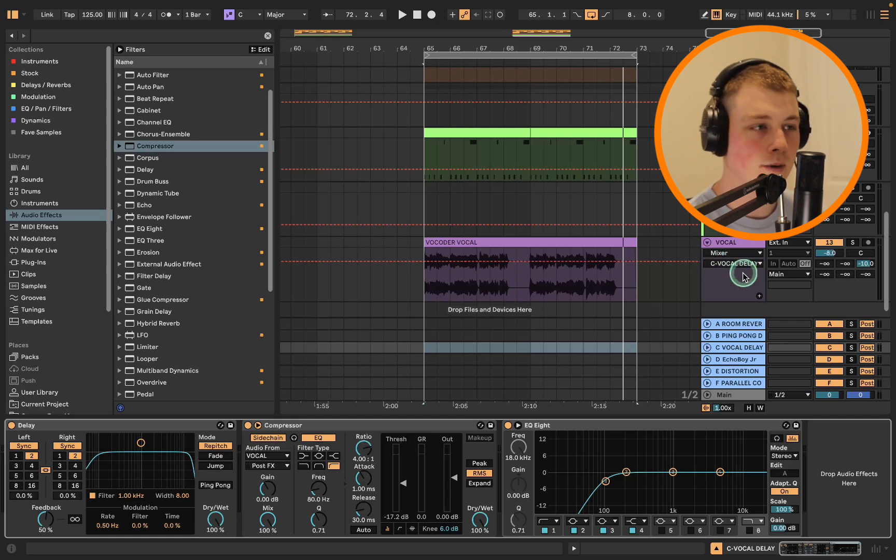
Display the D EchoBoy Jr return track's device, and play the PERC track soloed from bar 65.
scroll(742, 270, "up", 2)
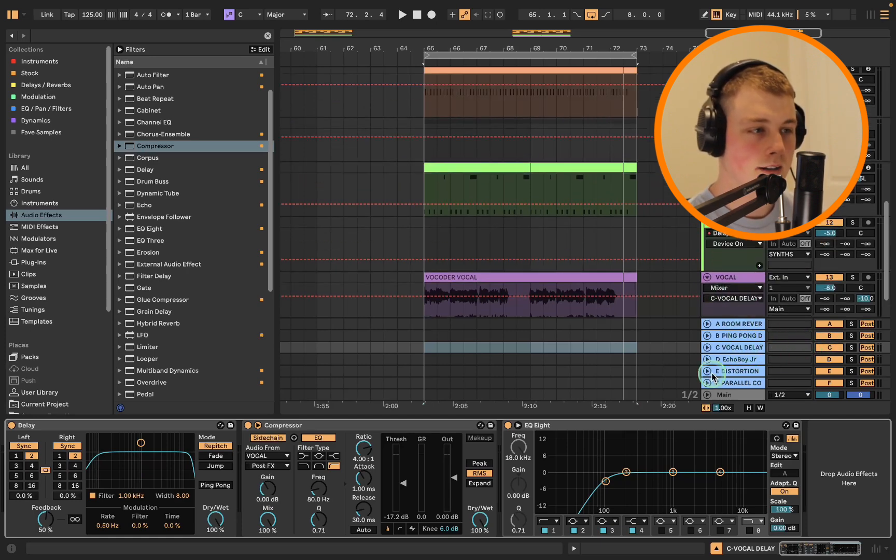
left_click(746, 362)
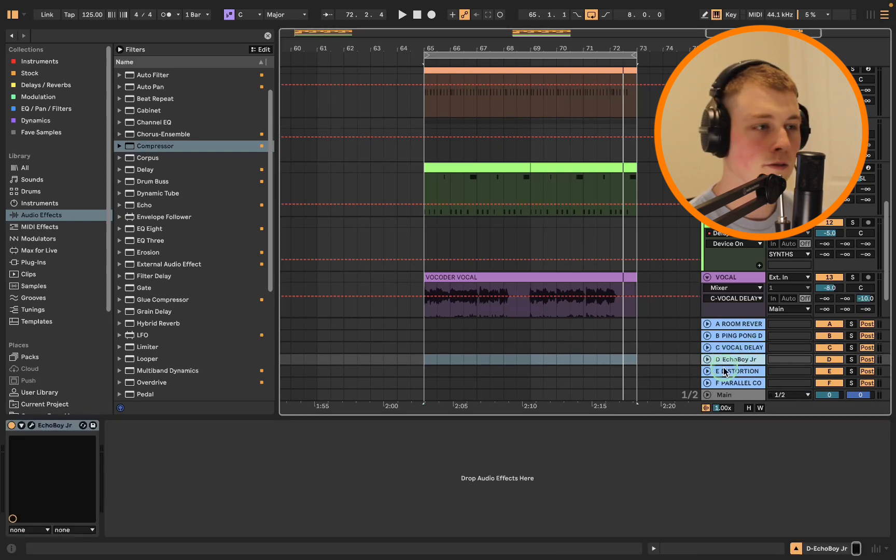
scroll(720, 319, "up", 10)
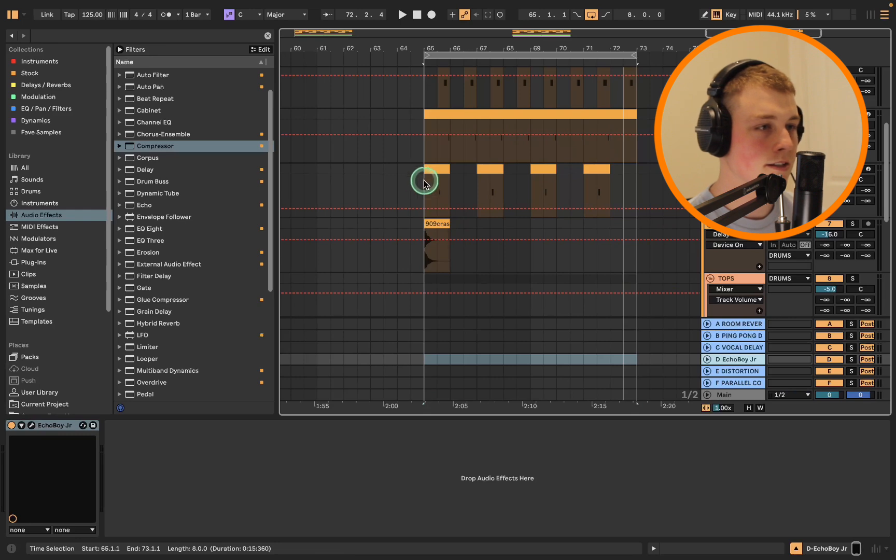
left_click(420, 140)
left_click(853, 114)
key("space")
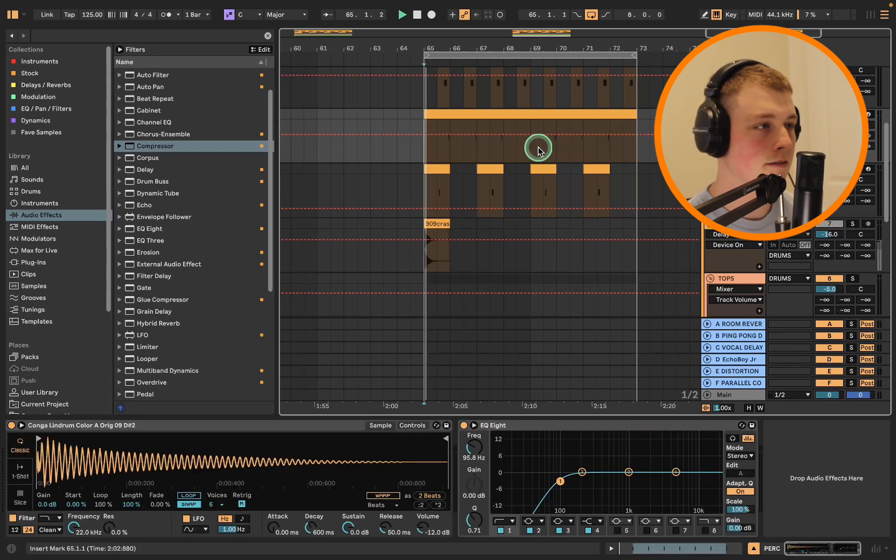
Set the PERC track's send to the D EchoBoy Jr return to 0 dB, comparing it with the send fully off.
scroll(544, 139, "up", 5)
left_click_drag(827, 140, 894, 78)
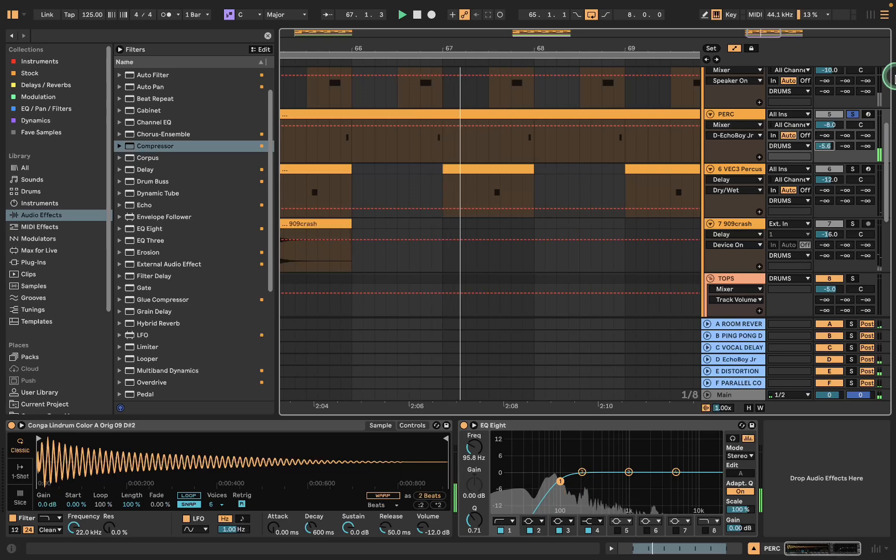
left_click_drag(827, 145, 830, 138)
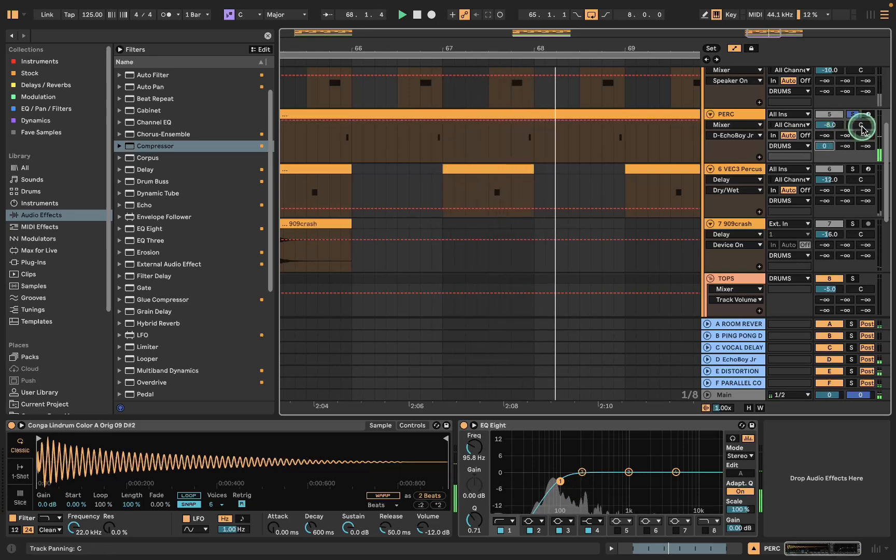
key("Delete")
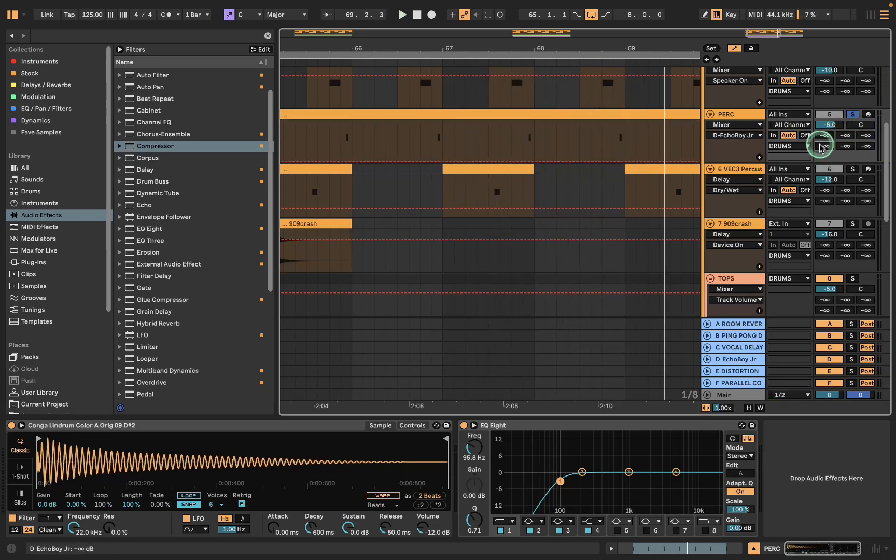
left_click_drag(830, 146, 832, 138)
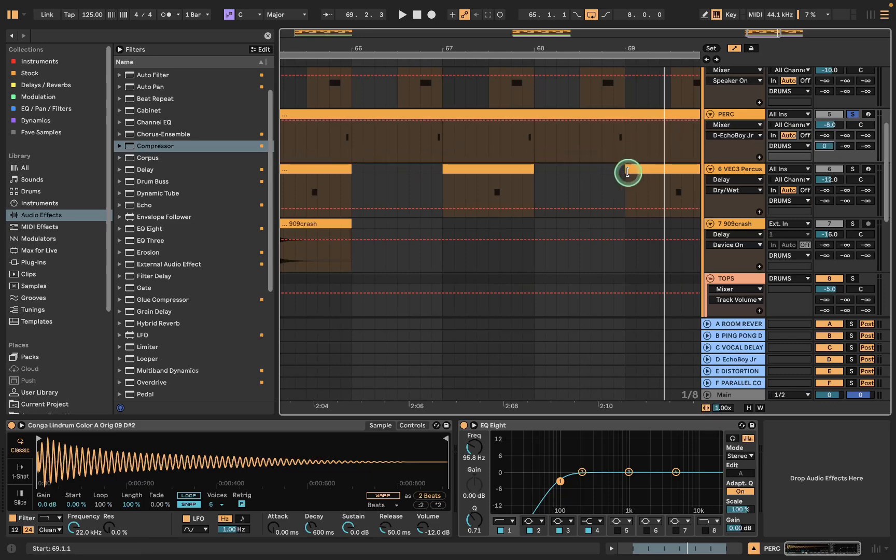
scroll(626, 181, "down", 5)
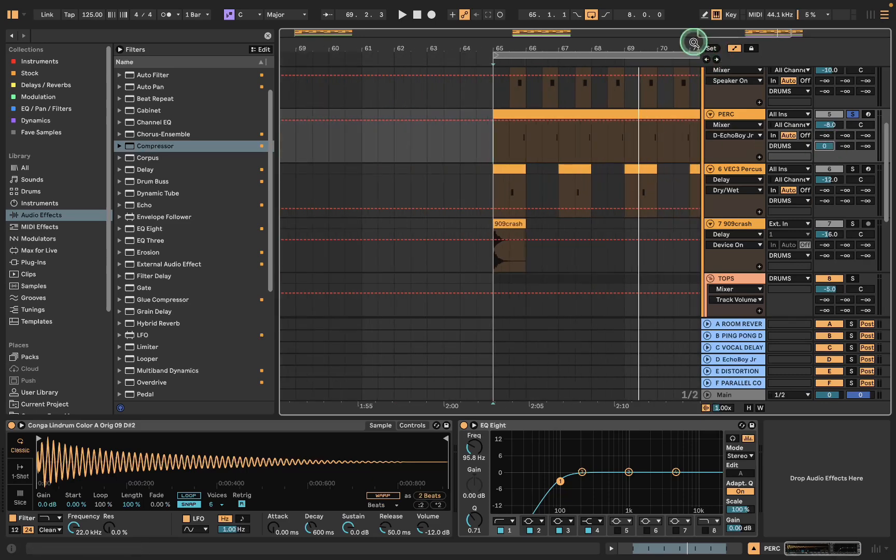
left_click_drag(694, 43, 545, 42)
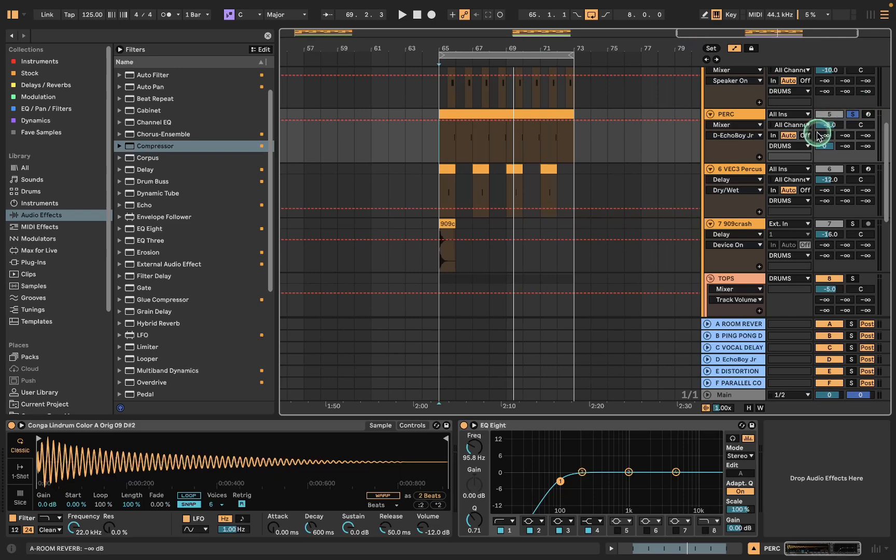